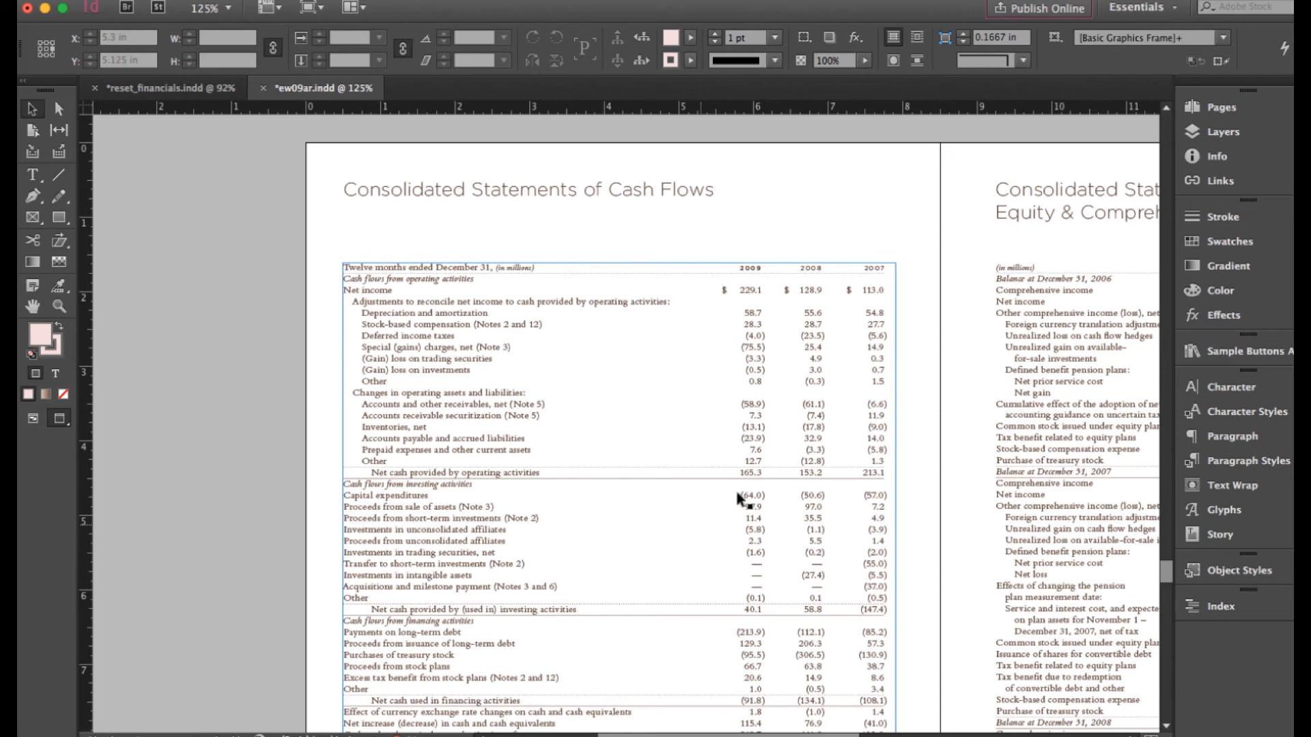
- Review the Consolidated Statements of Cash Flows table in ew09ar.indd, and switch to the reset_financials.indd document
{"action": "scroll", "coordinate": [780, 532], "scroll_direction": "down", "scroll_amount": 2}
{"action": "scroll", "coordinate": [779, 529], "scroll_direction": "down", "scroll_amount": 1}
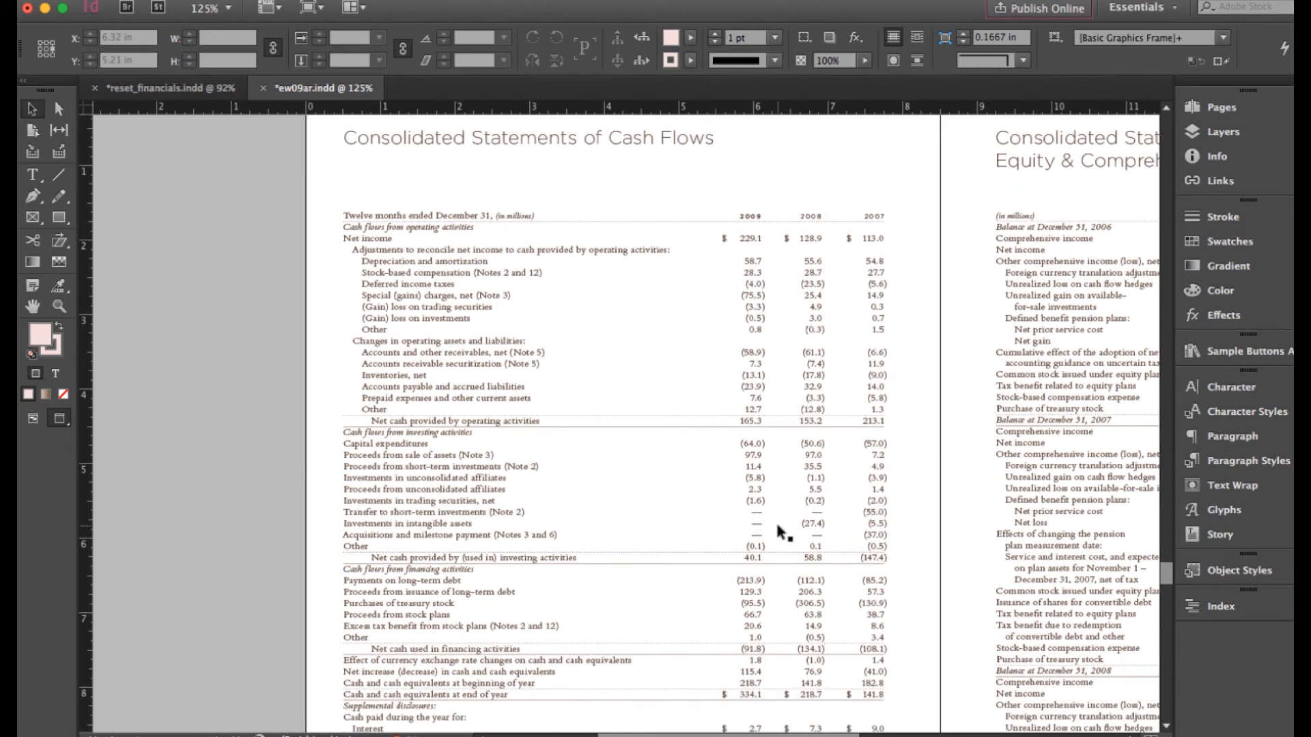
{"action": "scroll", "coordinate": [408, 215], "scroll_direction": "up", "scroll_amount": 1}
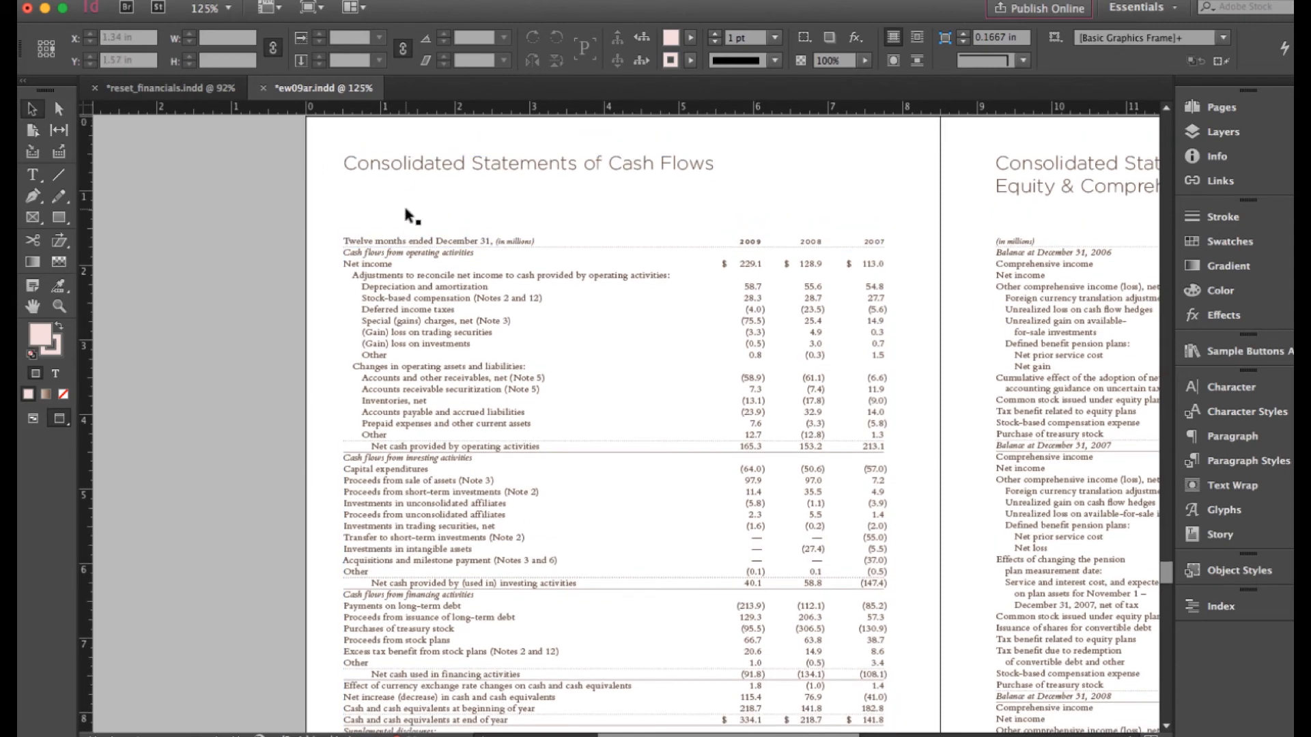
{"action": "left_click", "coordinate": [189, 92]}
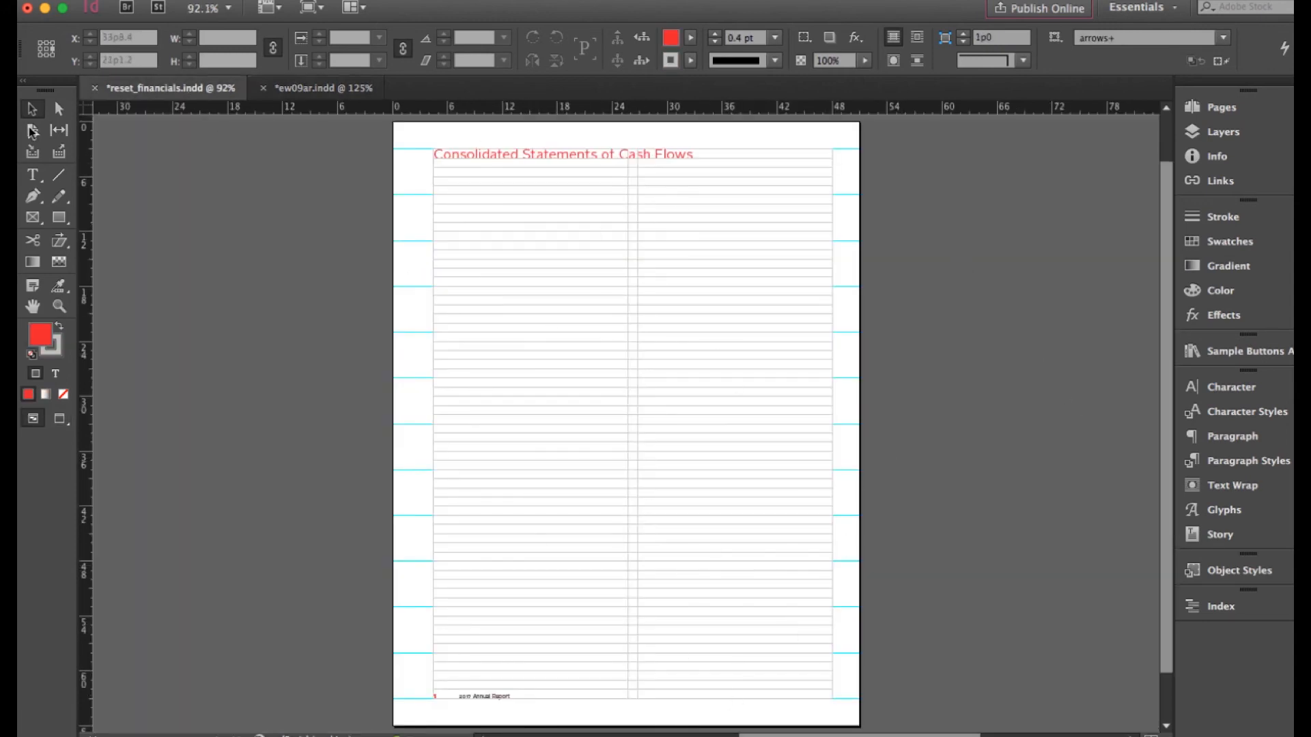
- Draw a text frame below the title from margin to margin, 55p0 high, and extend its right edge to the page edge, 46p6 wide
{"action": "left_click", "coordinate": [32, 175]}
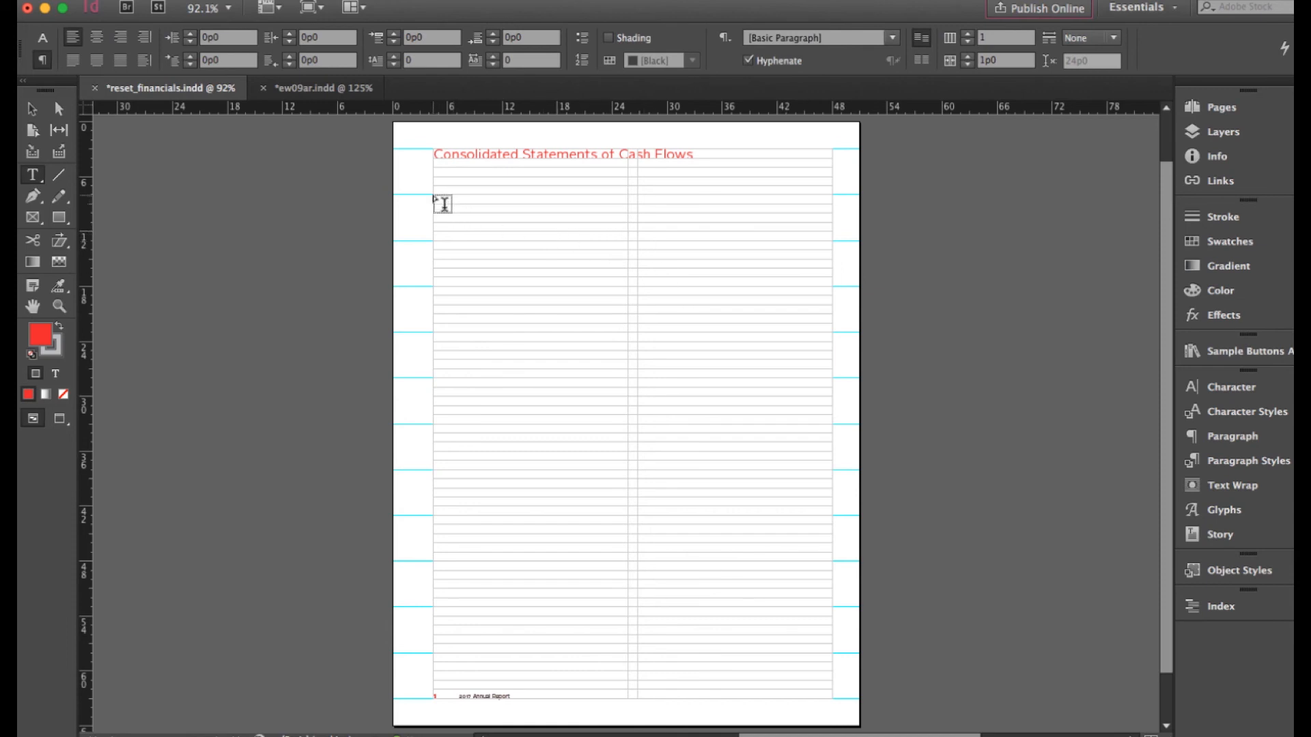
{"action": "left_click_drag", "start_coordinate": [434, 197], "coordinate": [835, 696]}
{"action": "key", "text": "Escape"}
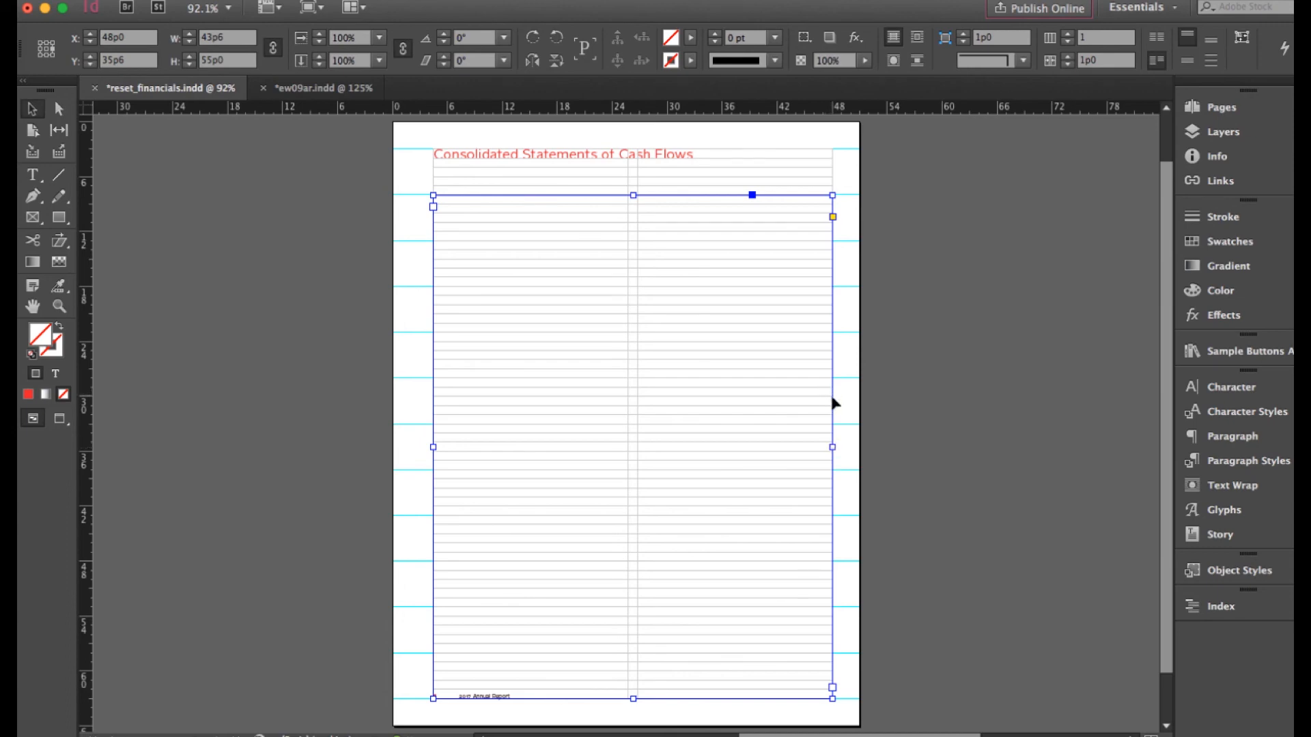
{"action": "left_click_drag", "start_coordinate": [831, 447], "coordinate": [859, 447]}
- Place the cash flow statement's text file inside the new text frame
{"action": "left_click", "coordinate": [41, 167]}
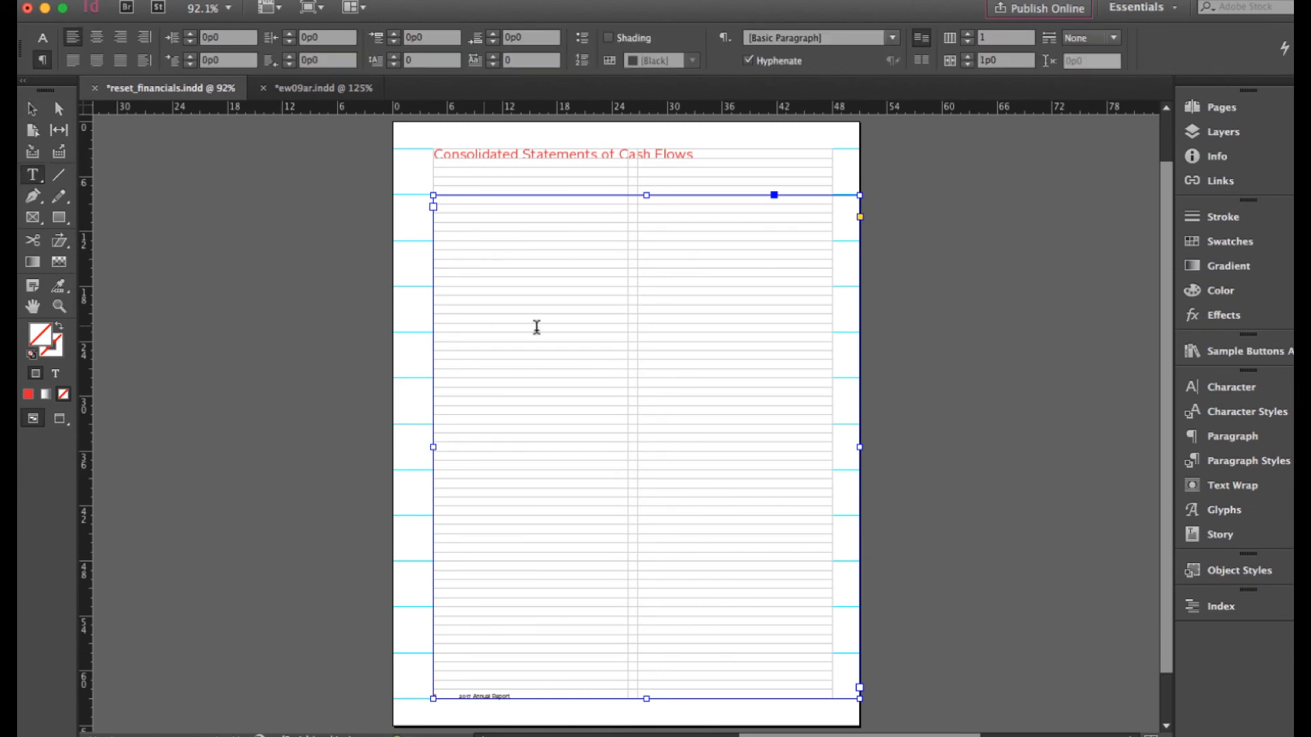
{"action": "left_click", "coordinate": [584, 321]}
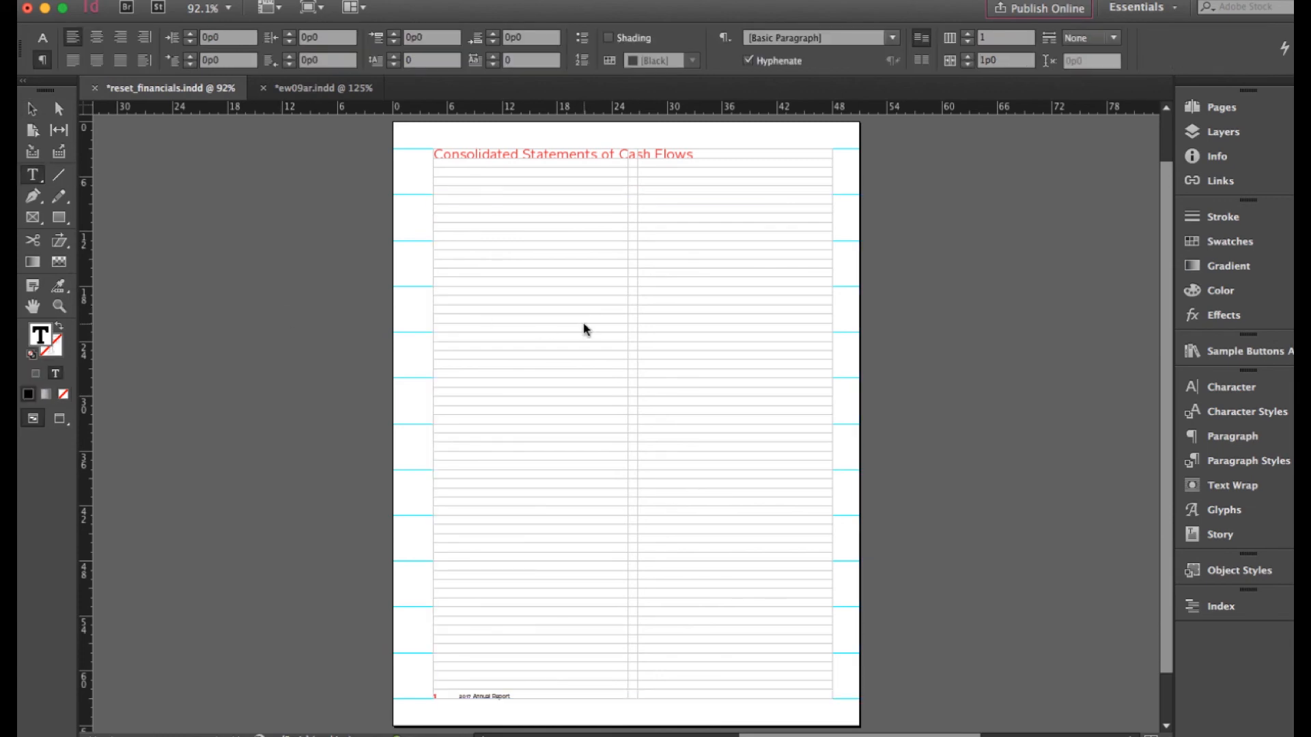
{"action": "key", "text": "super+d"}
{"action": "double_click", "coordinate": [351, 159]}
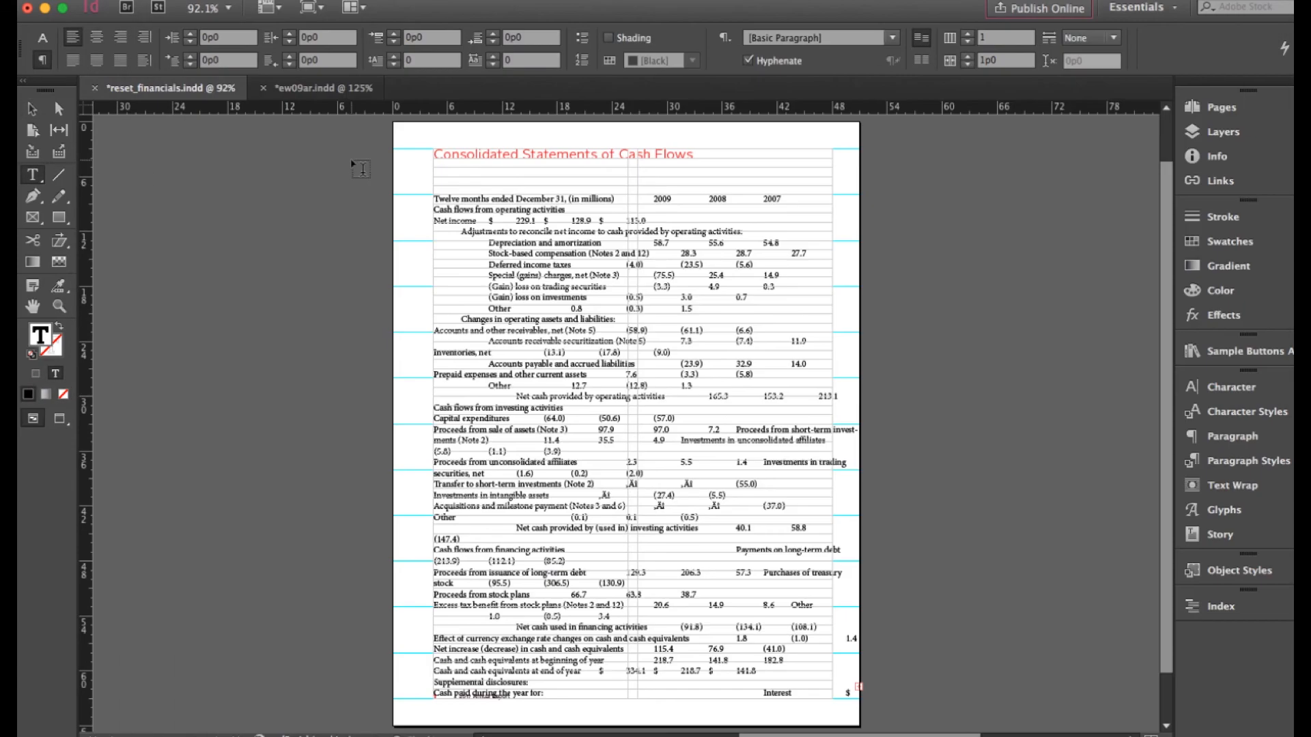
- Select all of the placed cash flow text and set its font to Harriet Text Regular
{"action": "left_click", "coordinate": [610, 362]}
{"action": "key", "text": "super+a"}
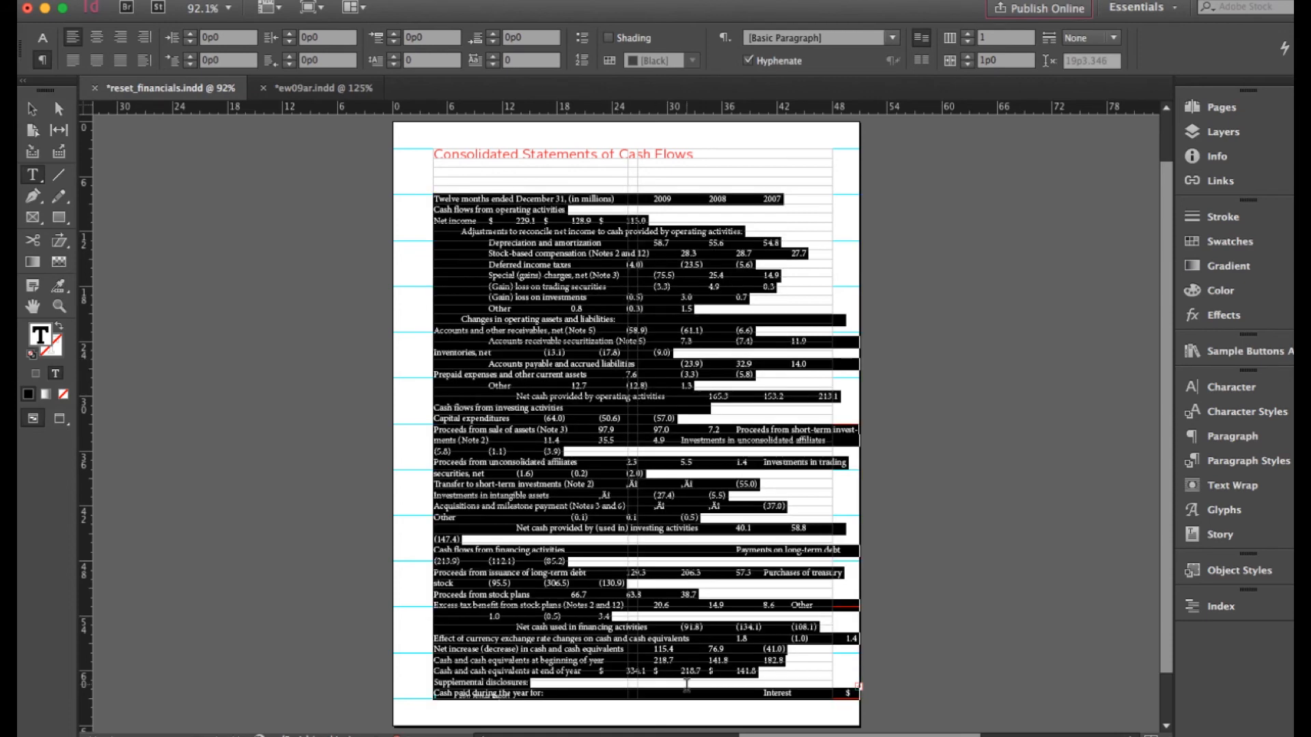
{"action": "key", "text": "super+equal"}
{"action": "key", "text": "super+equal"}
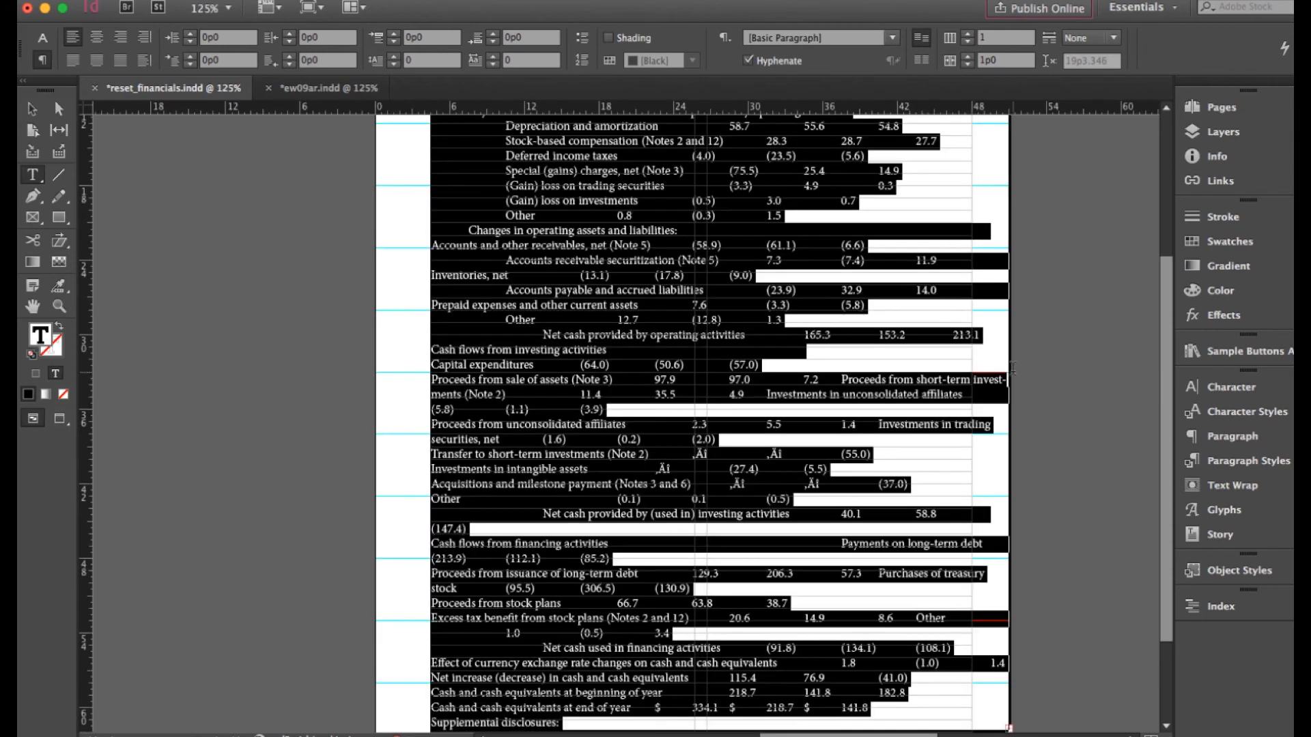
{"action": "scroll", "coordinate": [1013, 368], "scroll_direction": "up", "scroll_amount": 3}
{"action": "scroll", "coordinate": [1012, 369], "scroll_direction": "up", "scroll_amount": 4}
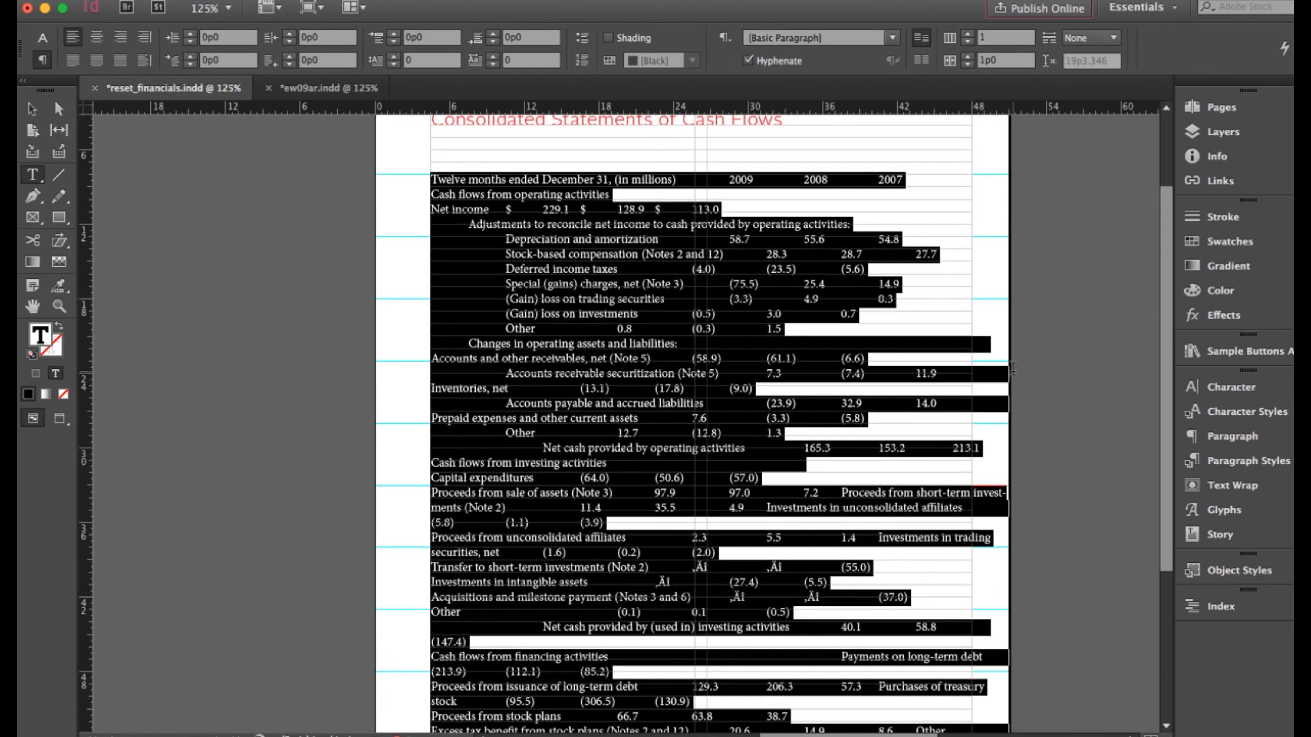
{"action": "scroll", "coordinate": [1012, 369], "scroll_direction": "up", "scroll_amount": 2}
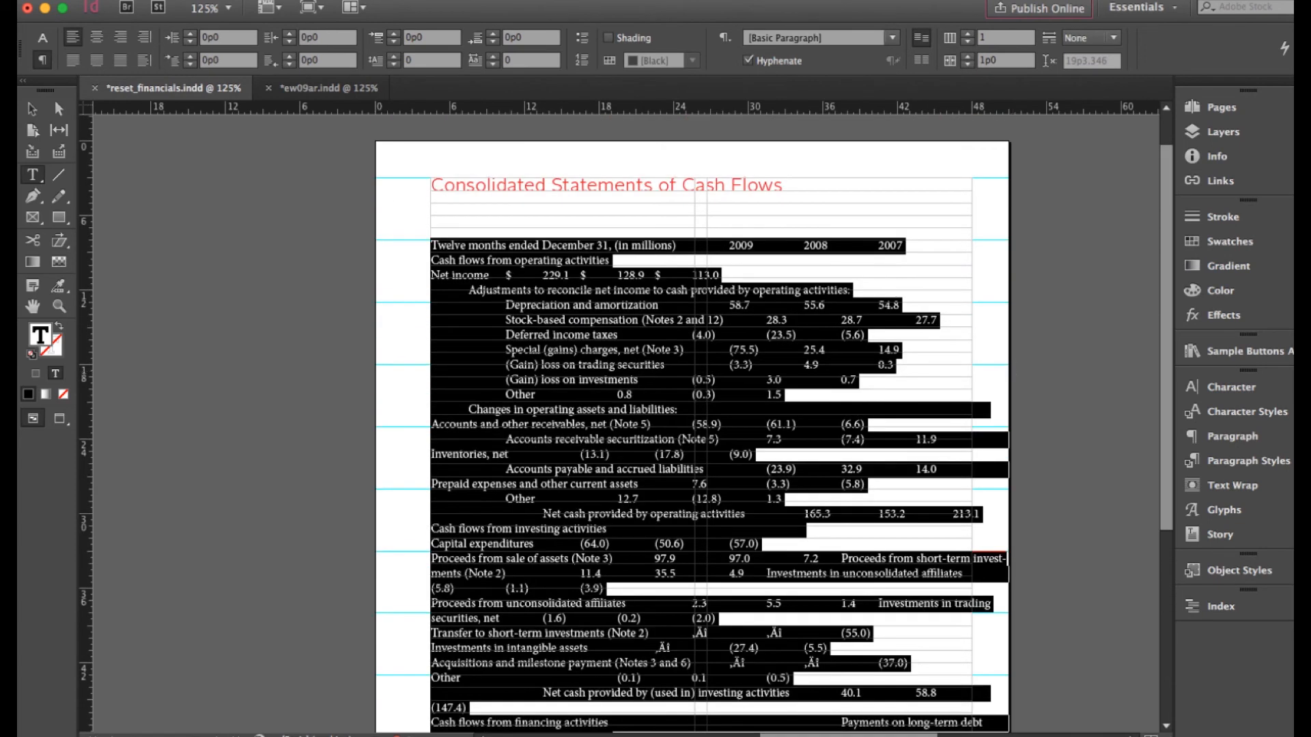
{"action": "left_click", "coordinate": [1275, 396]}
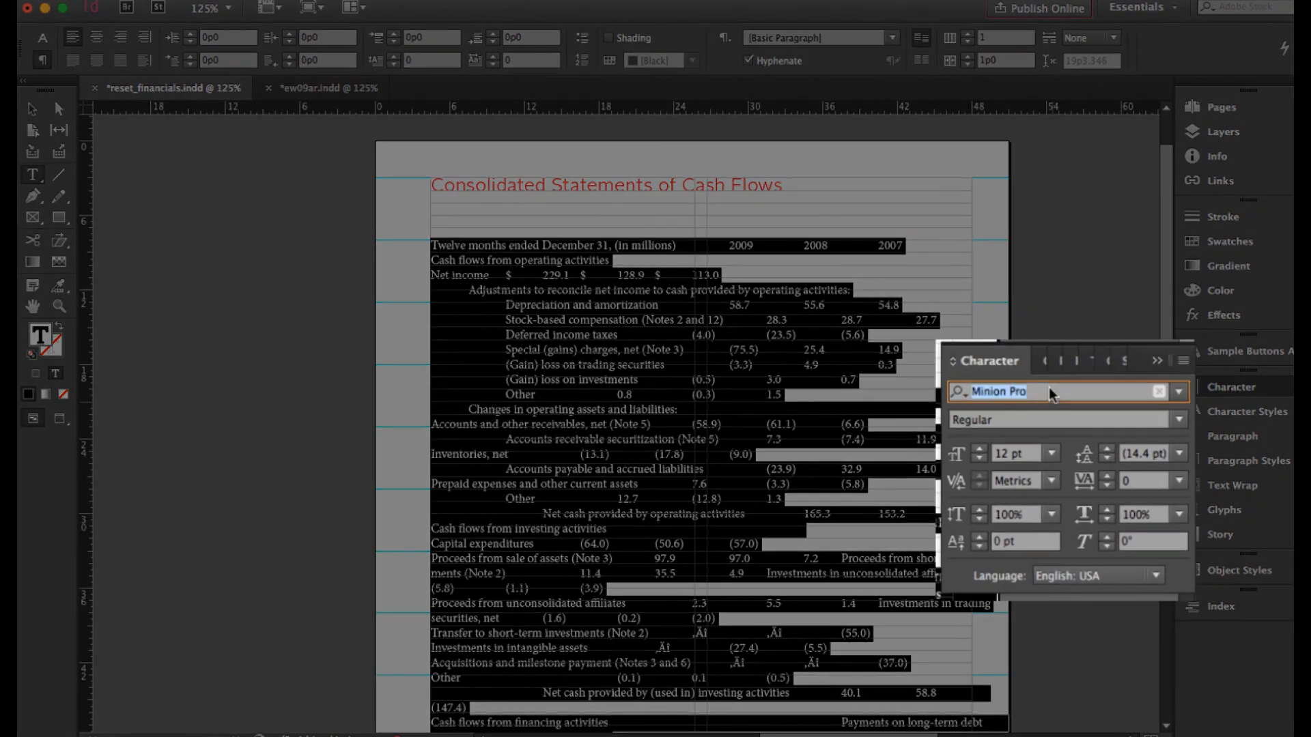
{"action": "type", "text": "harr"}
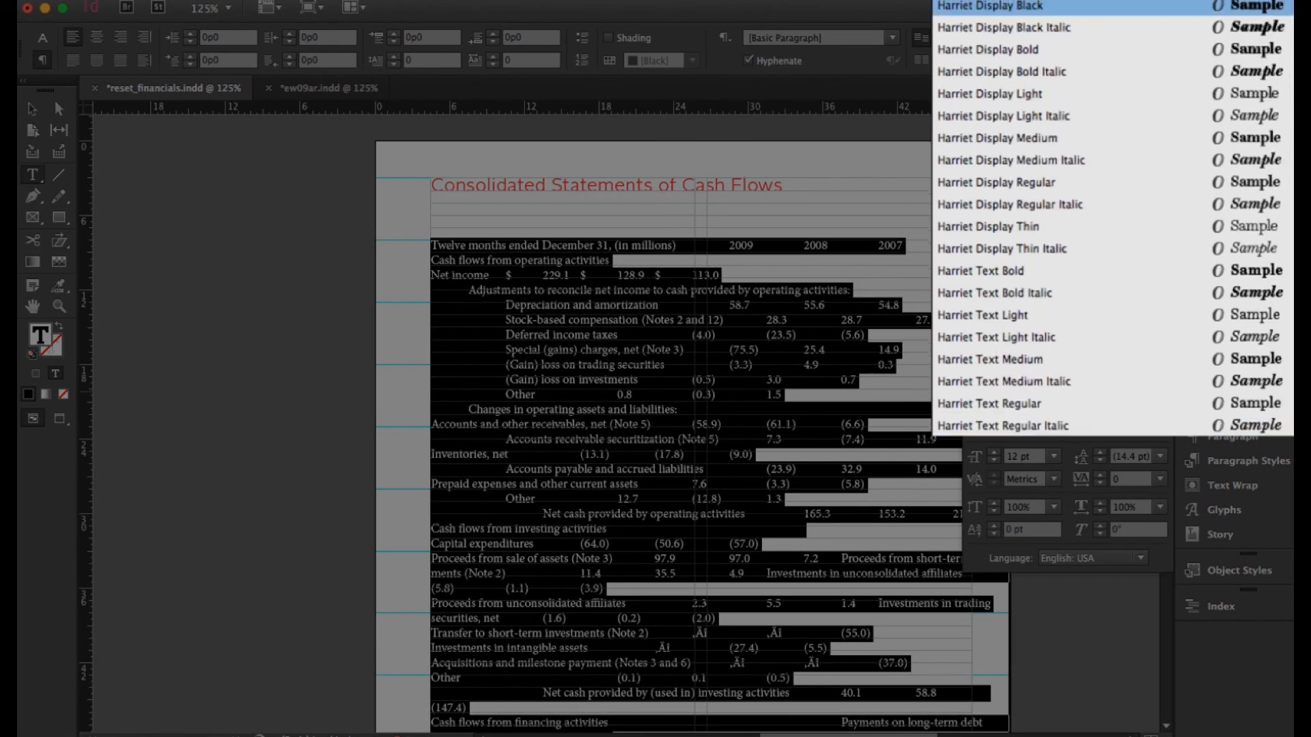
{"action": "left_click", "coordinate": [1098, 405]}
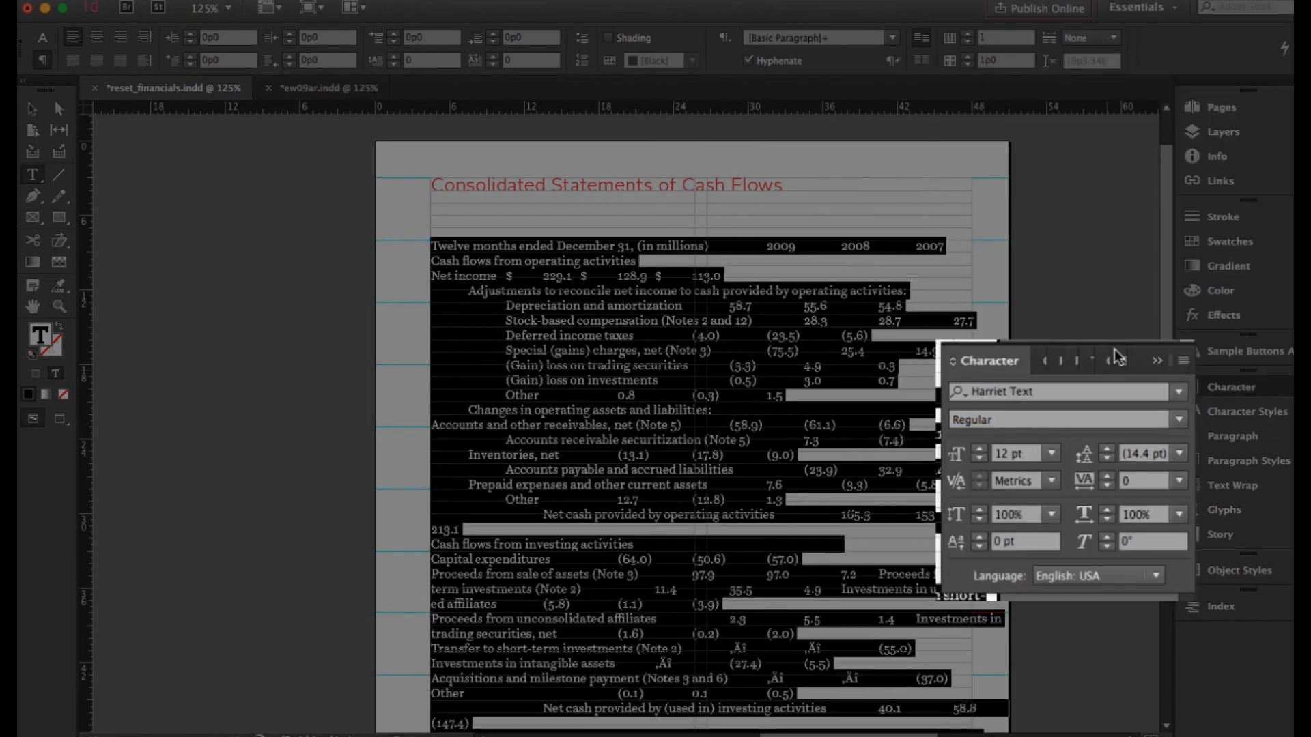
- Set the selected statement text to a size of 8 pt with 12 pt leading
{"action": "triple_click", "coordinate": [1004, 453]}
{"action": "type", "text": "8"}
{"action": "key", "text": "Tab"}
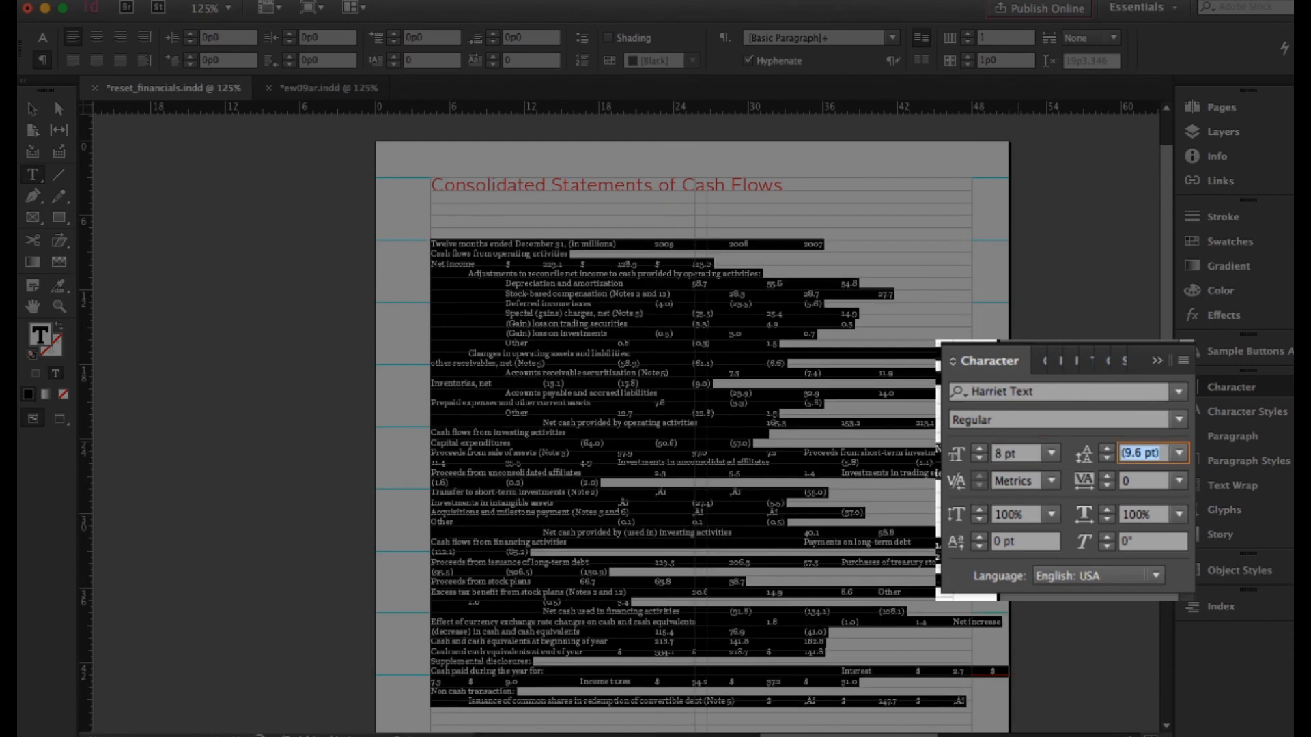
{"action": "type", "text": "12"}
{"action": "key", "text": "Tab"}
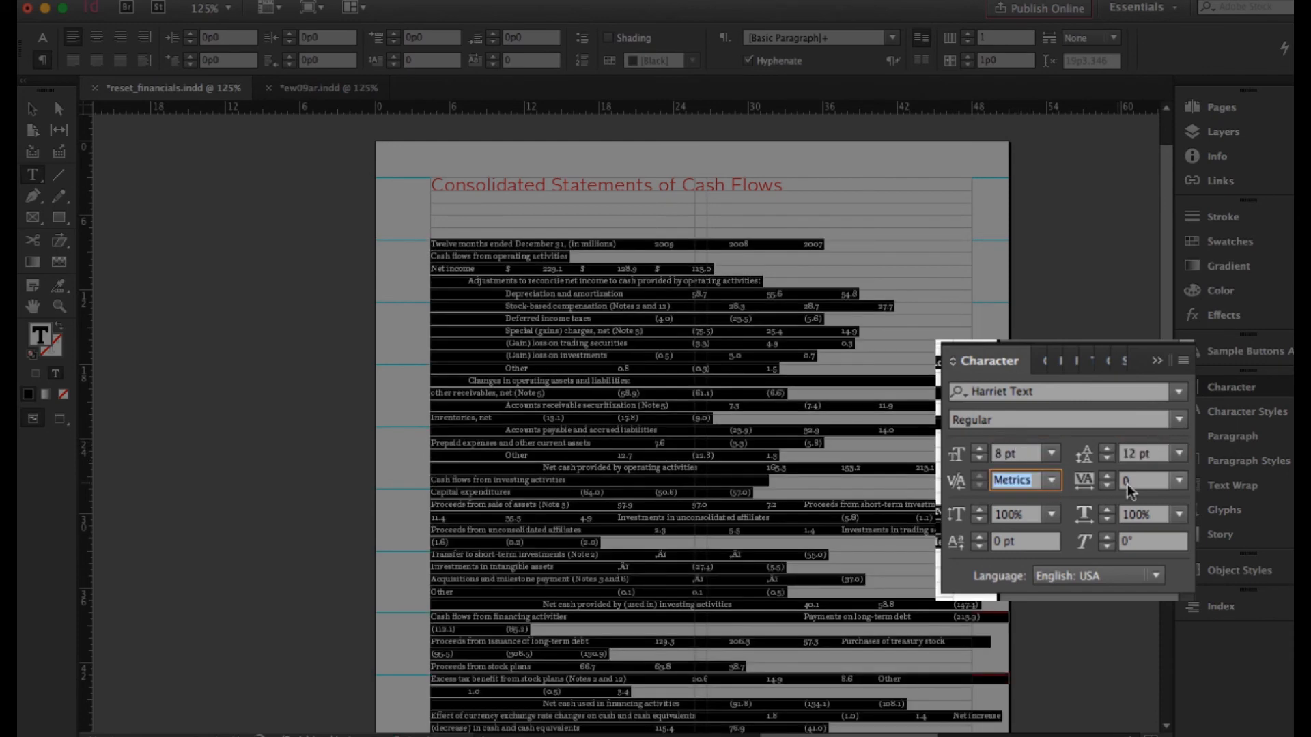
- Color all of the statement text with the PANTONE 411 U swatch
{"action": "left_click", "coordinate": [1241, 242]}
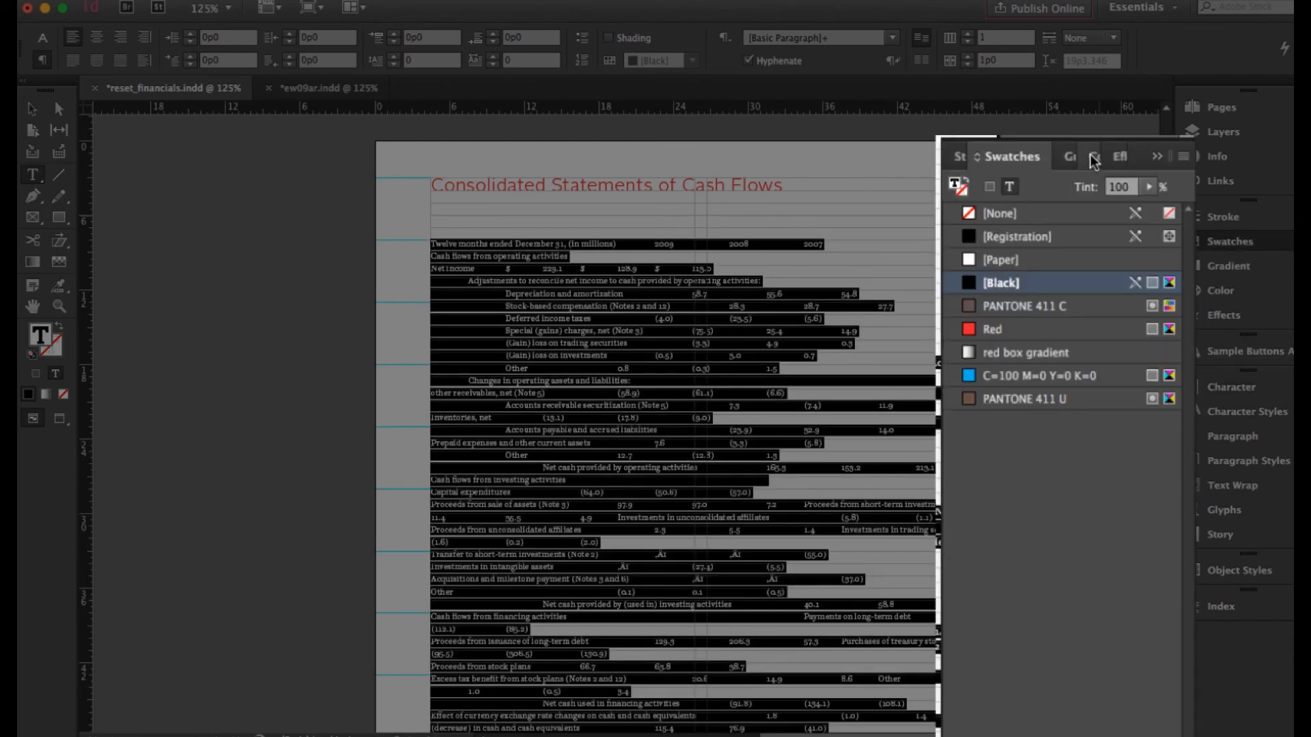
{"action": "left_click", "coordinate": [1032, 399]}
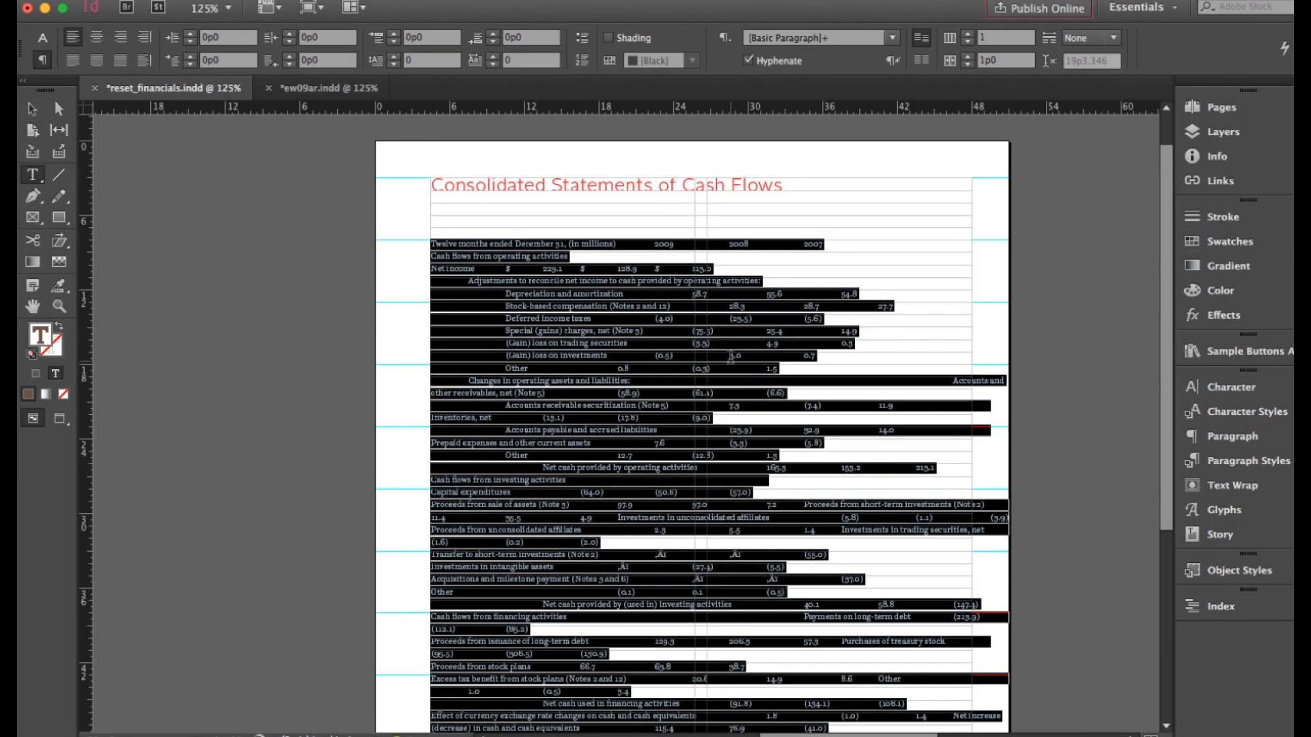
{"action": "left_click", "coordinate": [746, 439]}
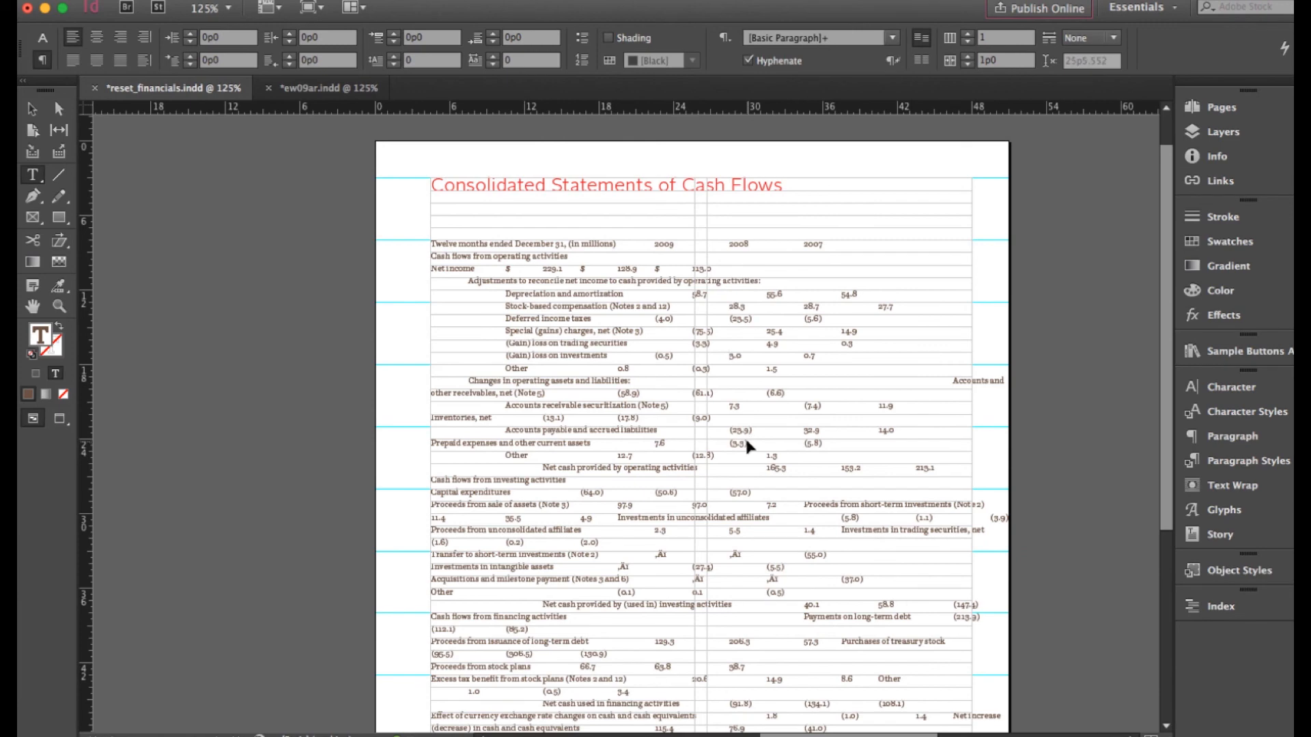
{"action": "key", "text": "super+a"}
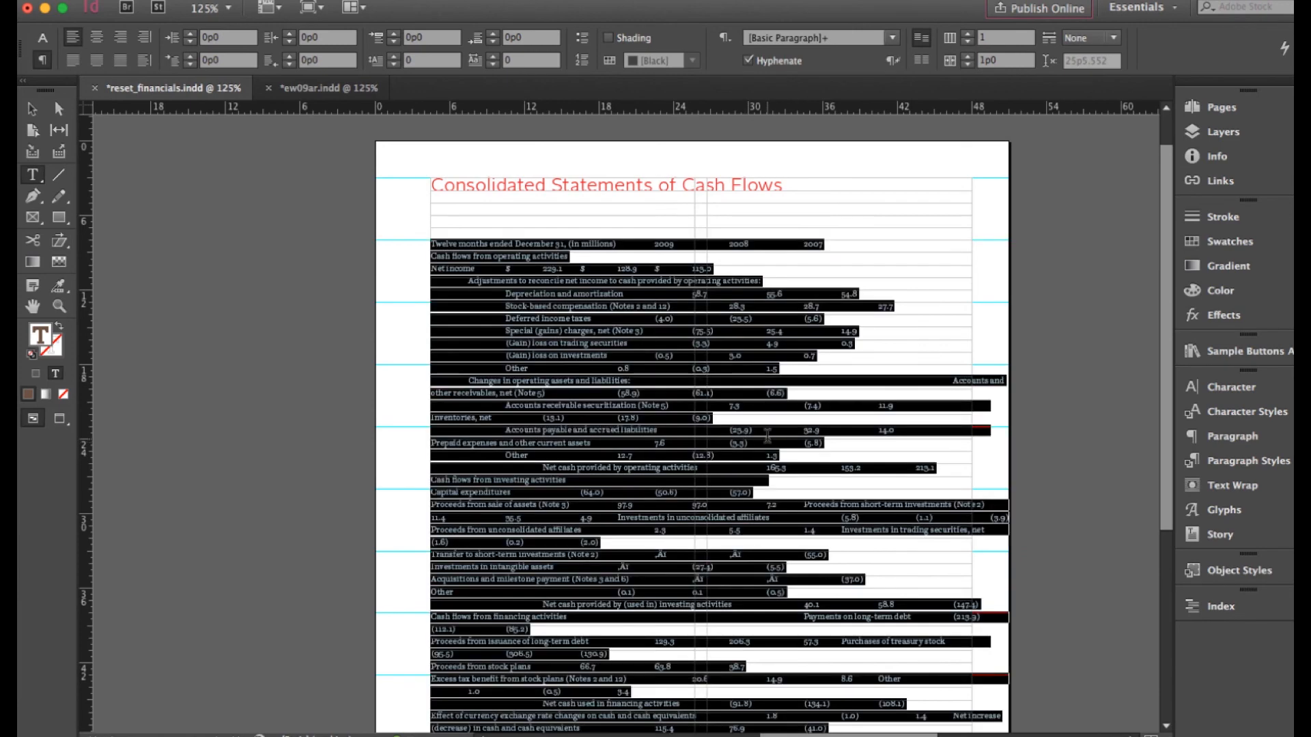
- Select the text frame as an object and add four evenly spaced left-aligned tab stops from 0p9 to 3p0 for the row indents
{"action": "left_click", "coordinate": [32, 108]}
{"action": "scroll", "coordinate": [1111, 529], "scroll_direction": "up", "scroll_amount": 1}
{"action": "left_click", "coordinate": [792, 404]}
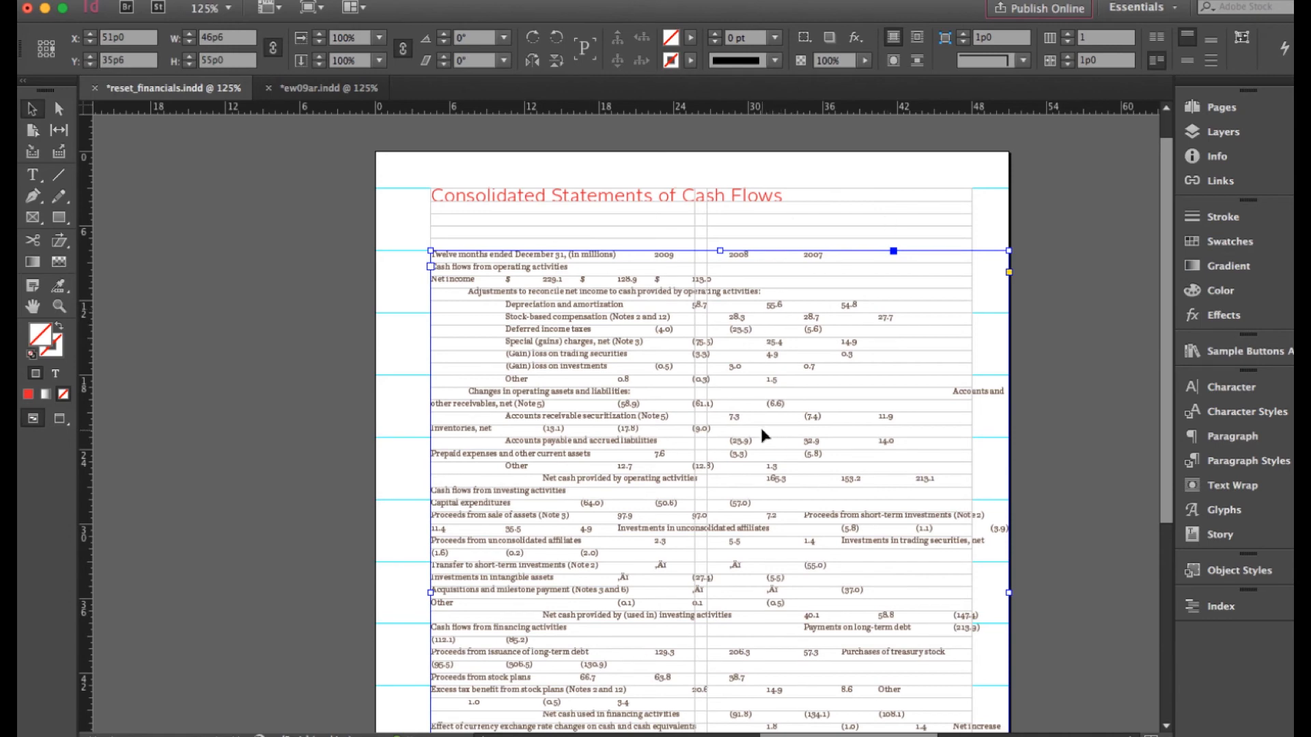
{"action": "key", "text": "super+shift+t"}
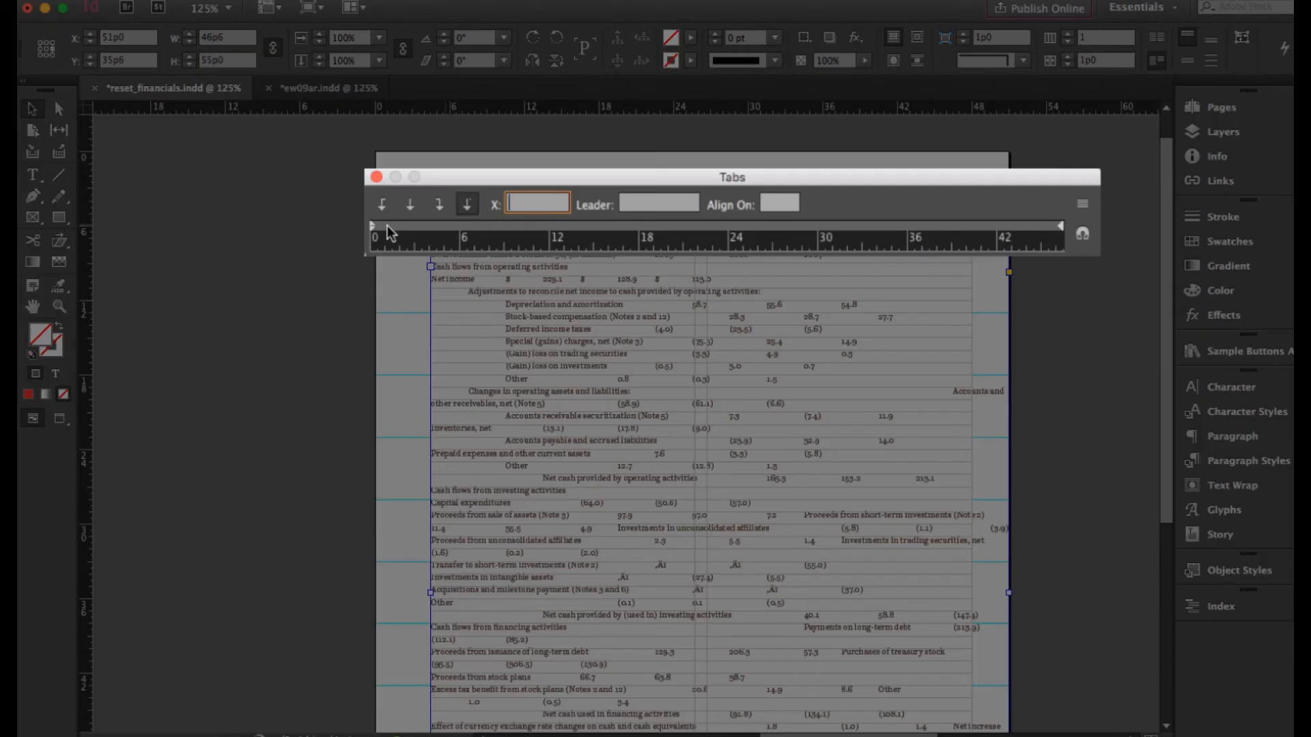
{"action": "left_click_drag", "start_coordinate": [387, 227], "coordinate": [381, 231]}
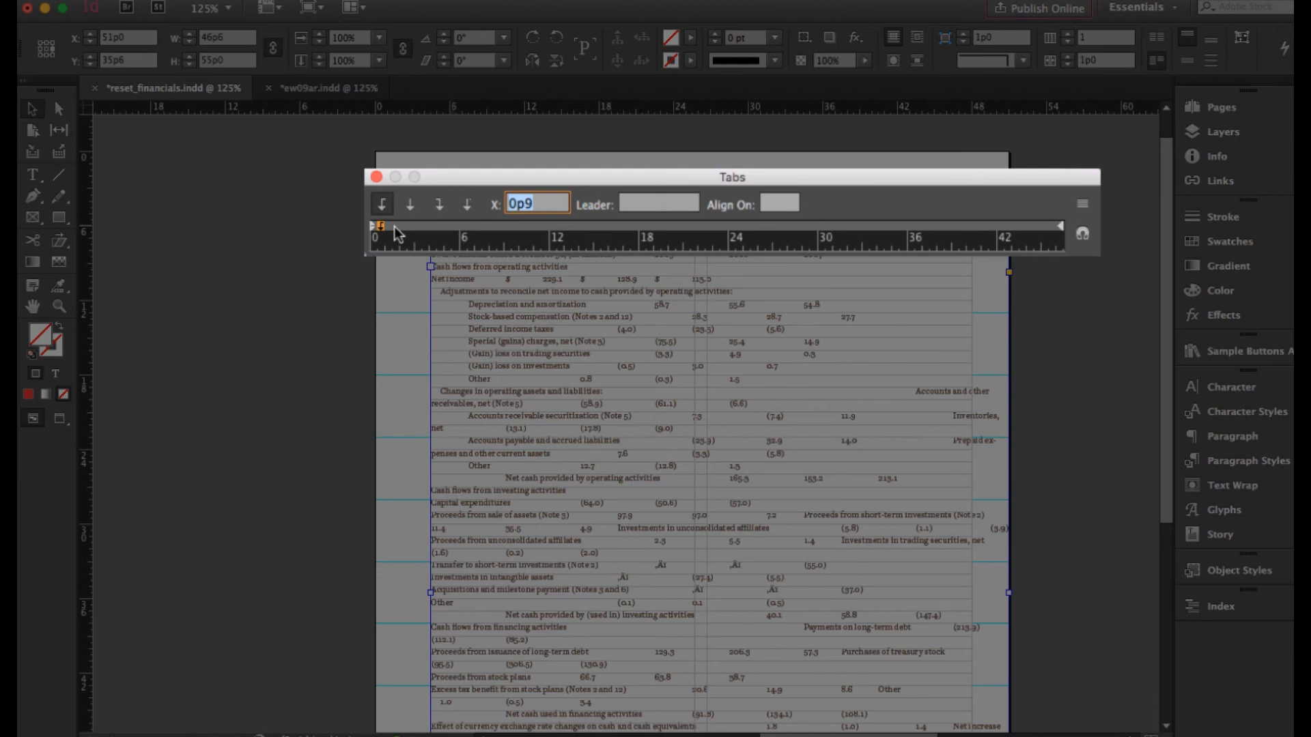
{"action": "left_click_drag", "start_coordinate": [395, 227], "coordinate": [415, 229]}
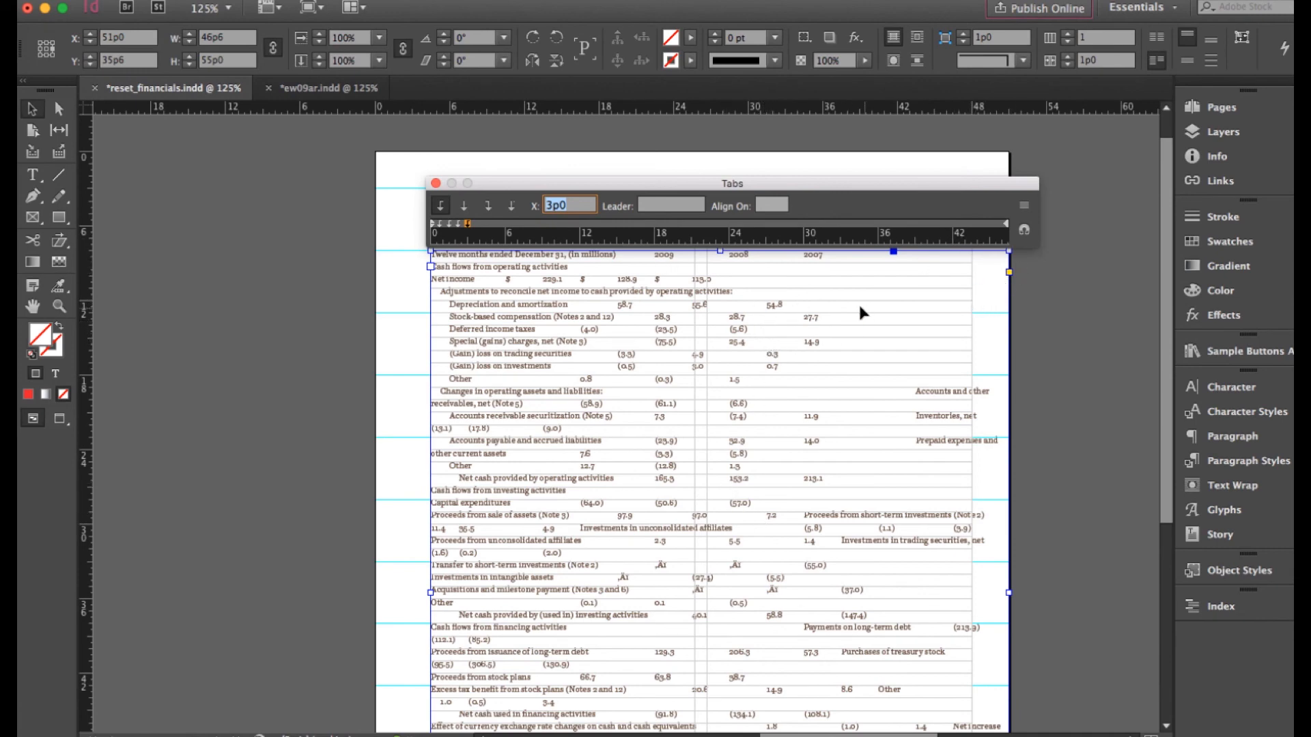
- Add three tab stops for the year columns at 43p6, 37p6 and 31p6, aligned on the ")" character
{"action": "left_click_drag", "start_coordinate": [972, 225], "coordinate": [971, 227]}
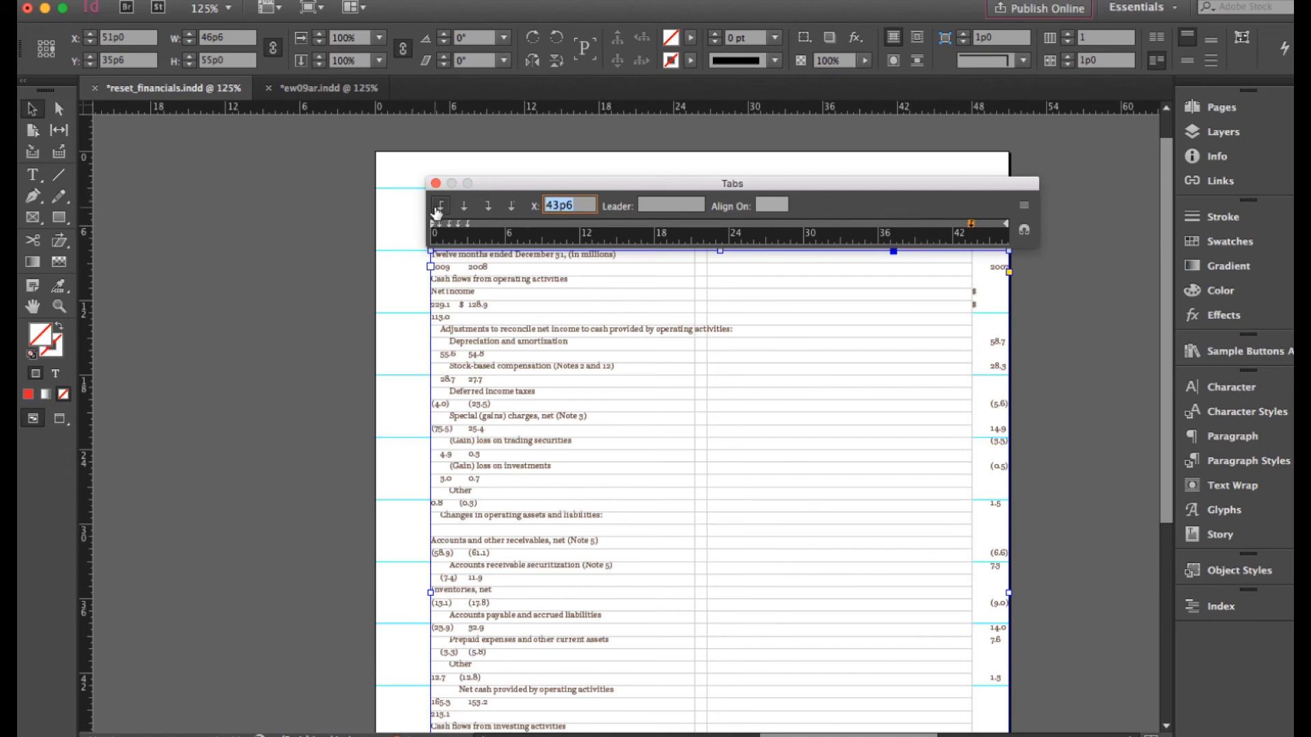
{"action": "left_click", "coordinate": [510, 206]}
{"action": "left_click", "coordinate": [772, 207]}
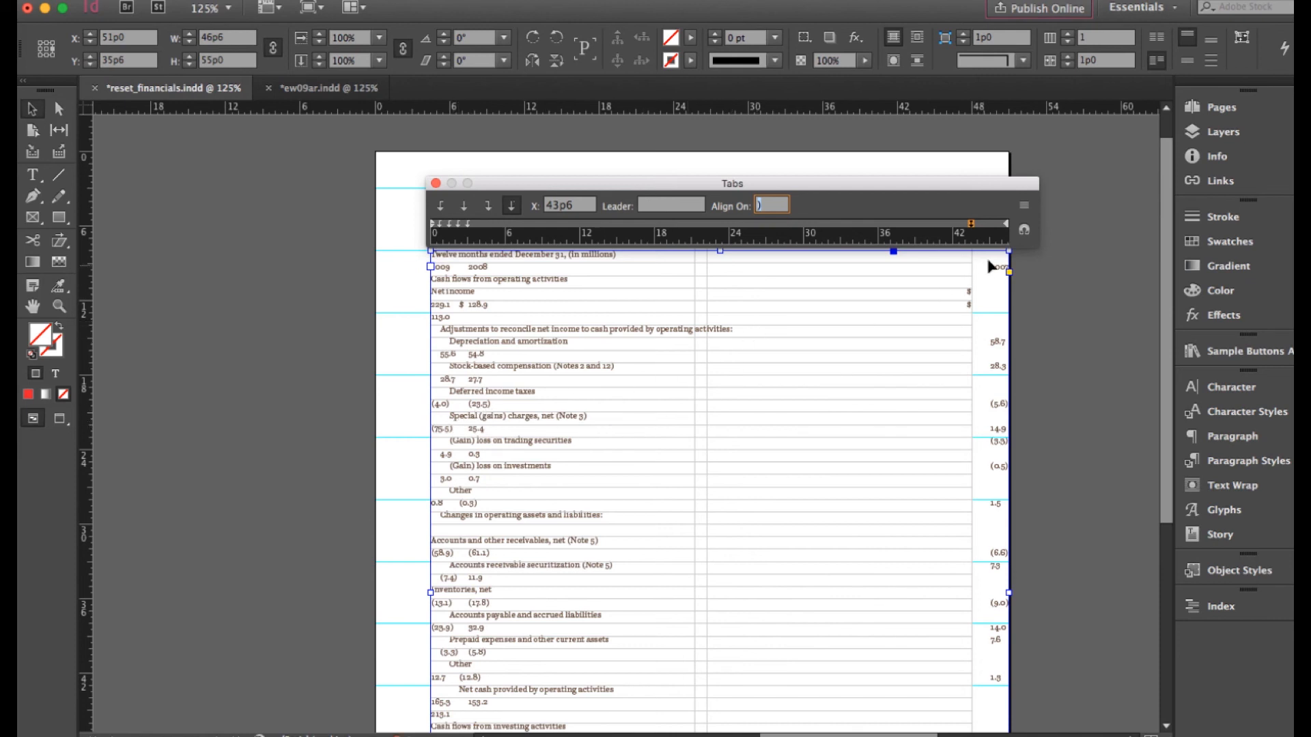
{"action": "left_click", "coordinate": [774, 203]}
{"action": "left_click", "coordinate": [971, 224]}
{"action": "left_click", "coordinate": [971, 223]}
{"action": "left_click", "coordinate": [971, 224]}
{"action": "left_click_drag", "start_coordinate": [558, 206], "coordinate": [539, 208]}
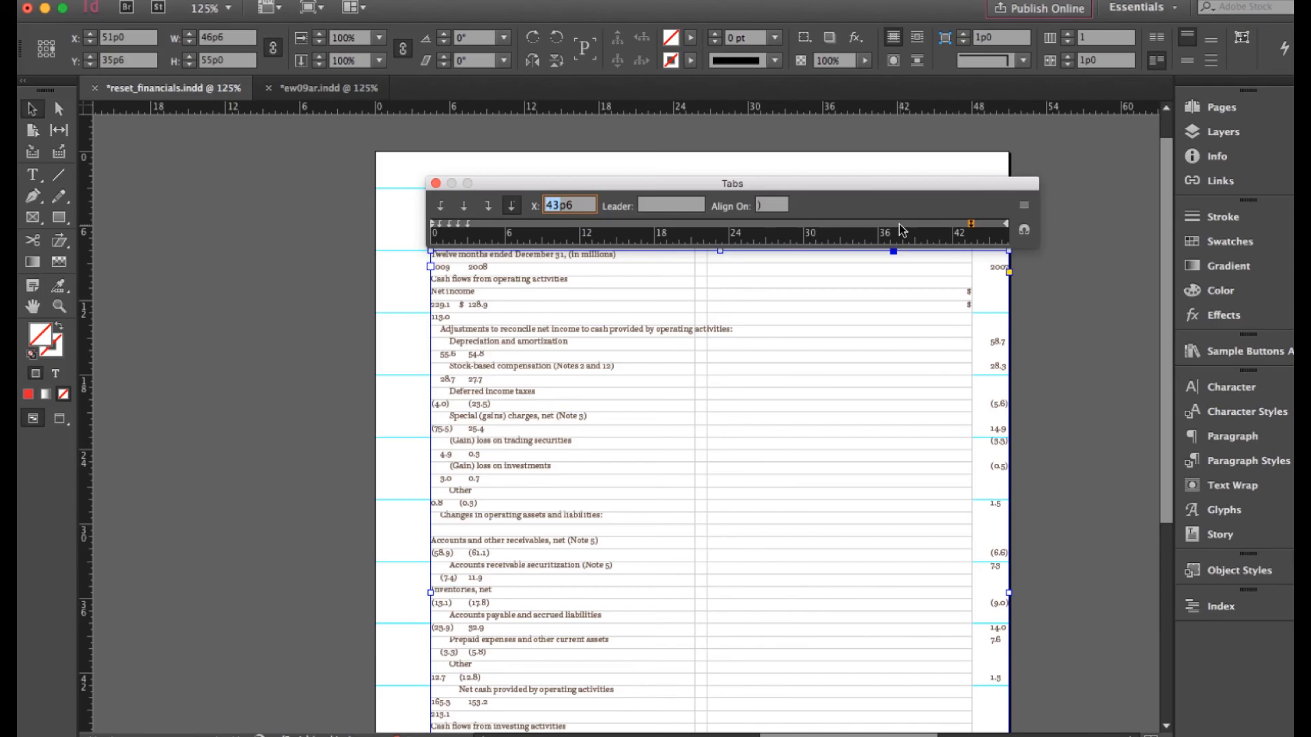
{"action": "left_click_drag", "start_coordinate": [899, 224], "coordinate": [929, 226]}
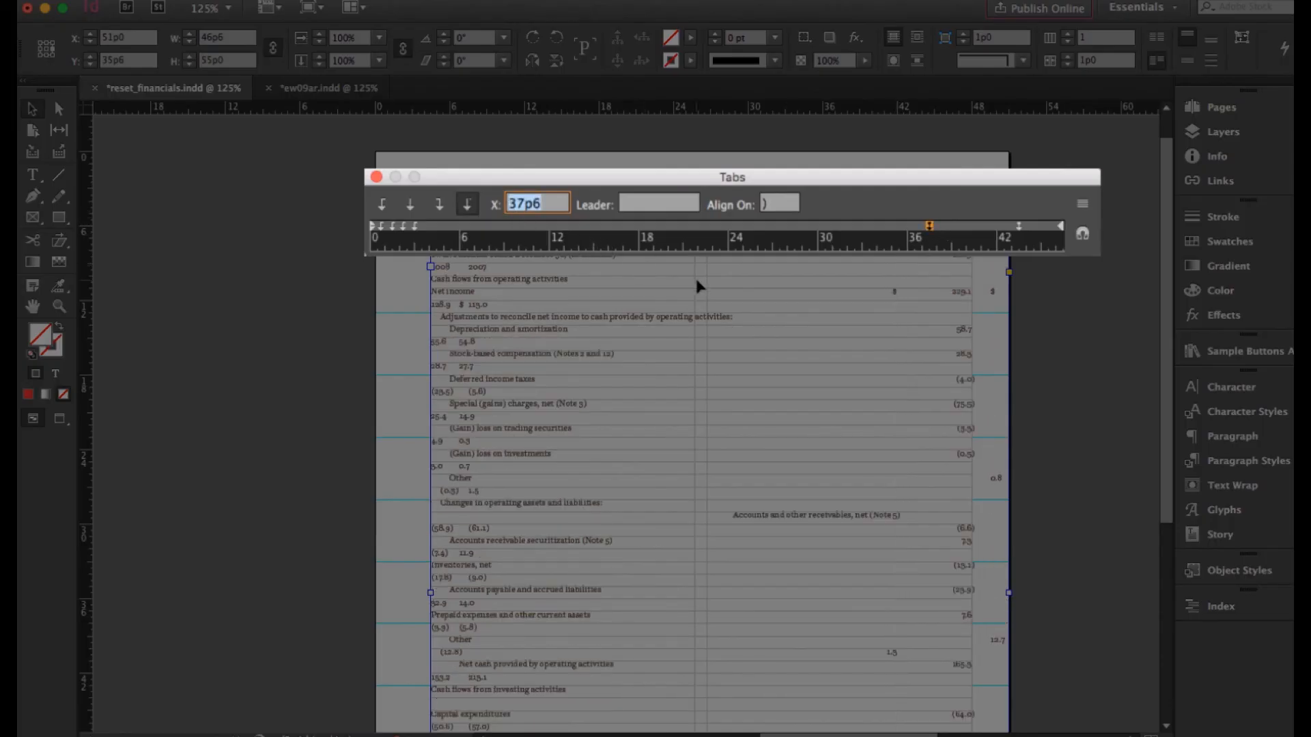
{"action": "left_click_drag", "start_coordinate": [838, 224], "coordinate": [840, 225]}
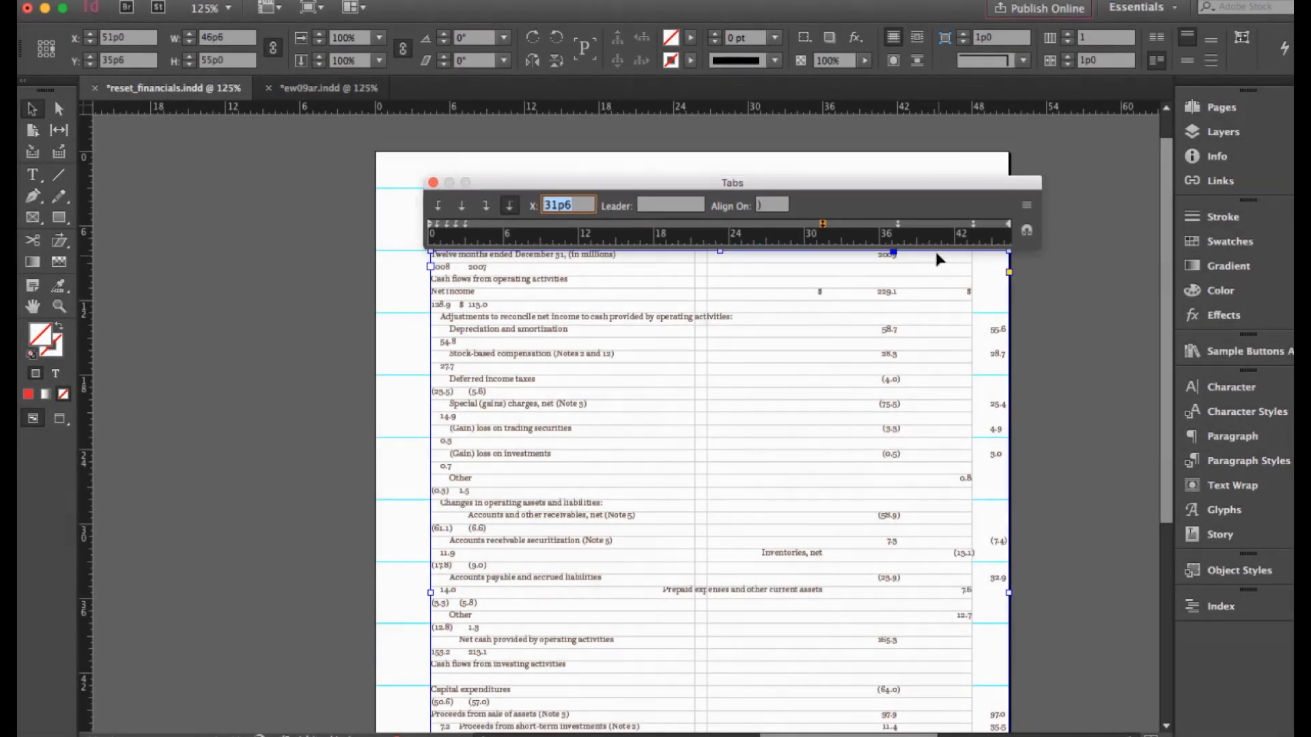
- Add left-aligned tab stops for the dollar signs at 39p0, 33p0 and 27p0
{"action": "left_click_drag", "start_coordinate": [924, 227], "coordinate": [914, 226]}
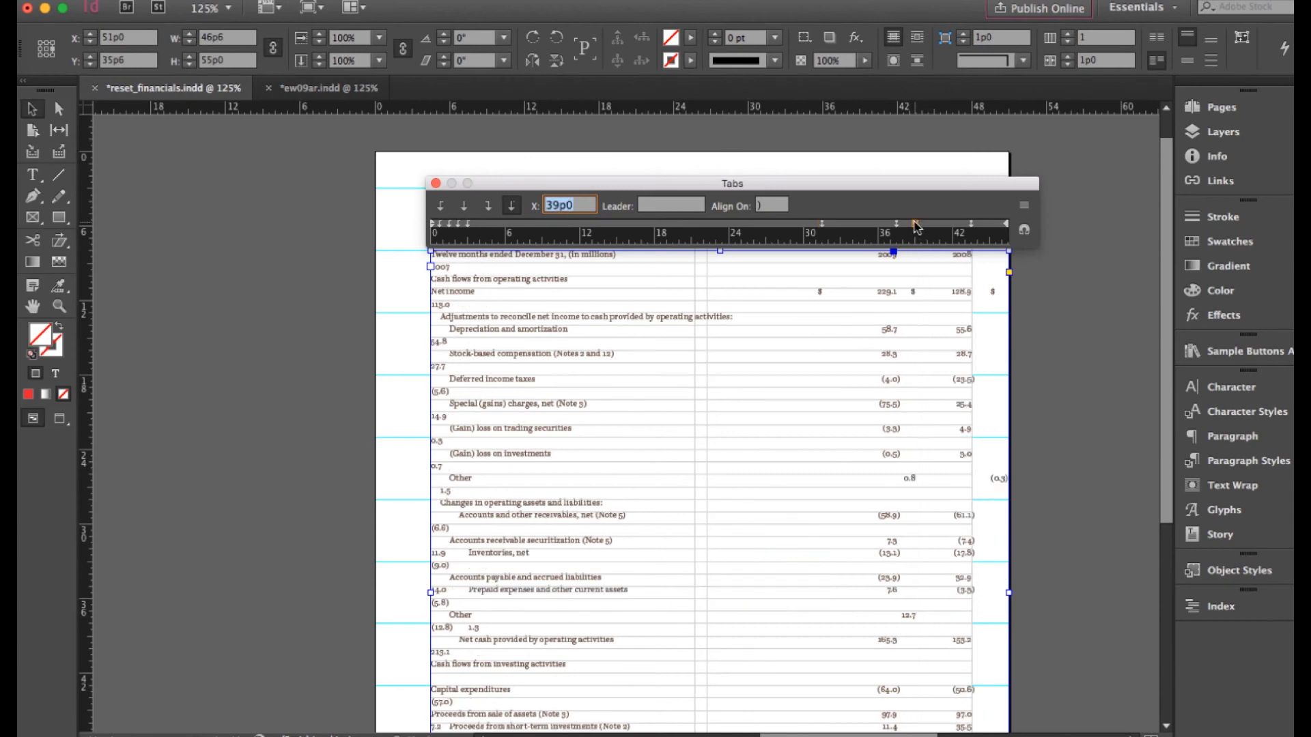
{"action": "left_click", "coordinate": [440, 207]}
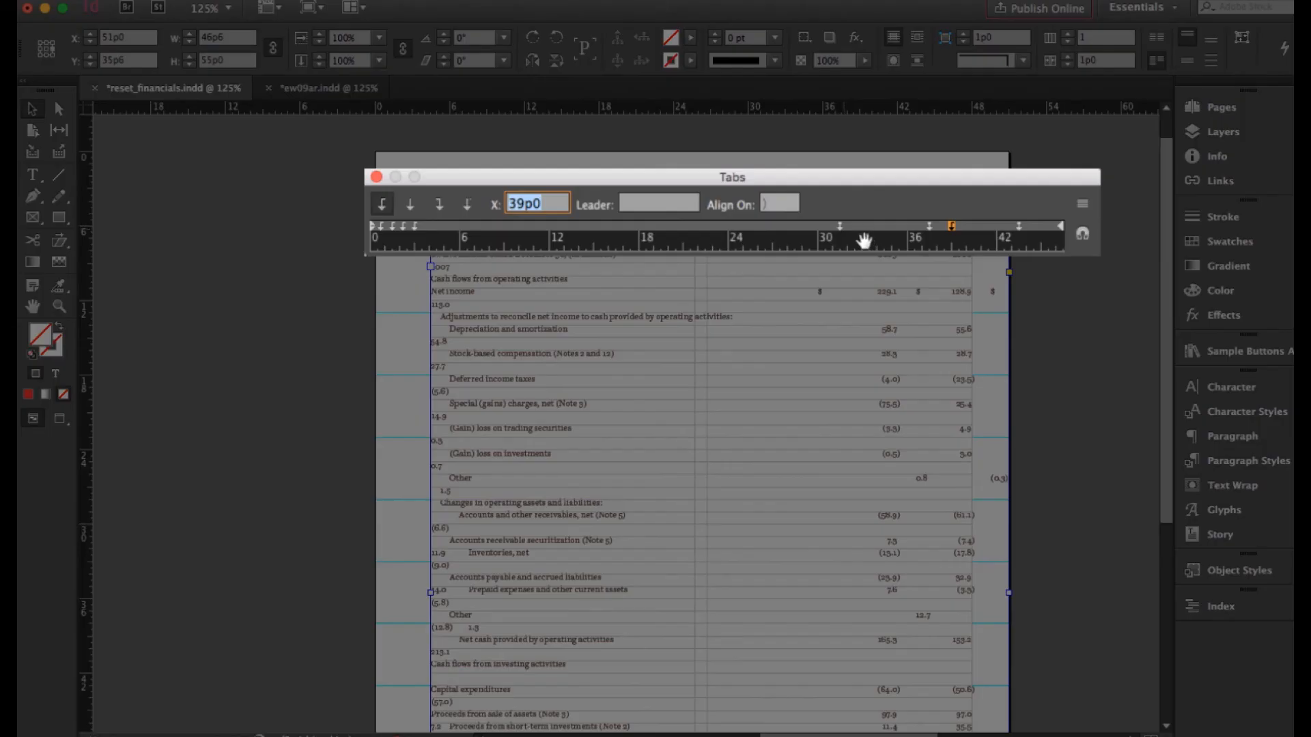
{"action": "left_click", "coordinate": [860, 224]}
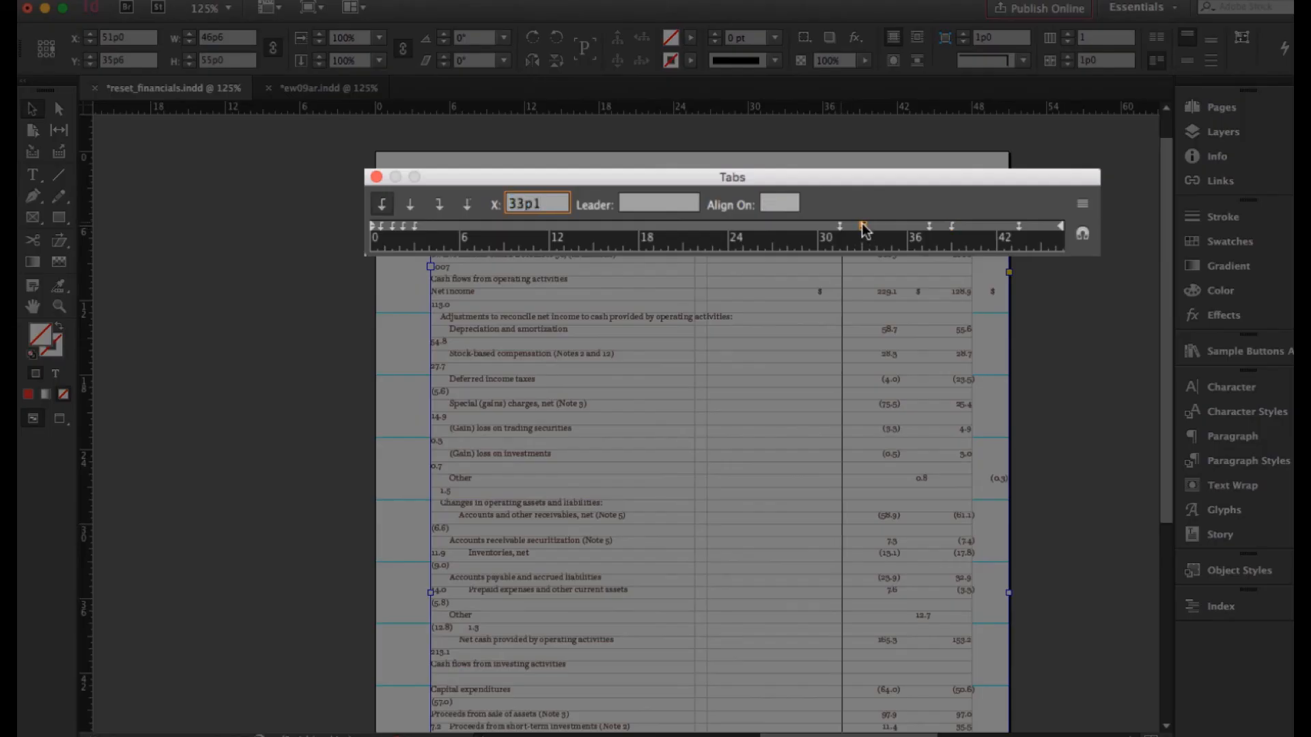
{"action": "left_click_drag", "start_coordinate": [861, 223], "coordinate": [860, 223]}
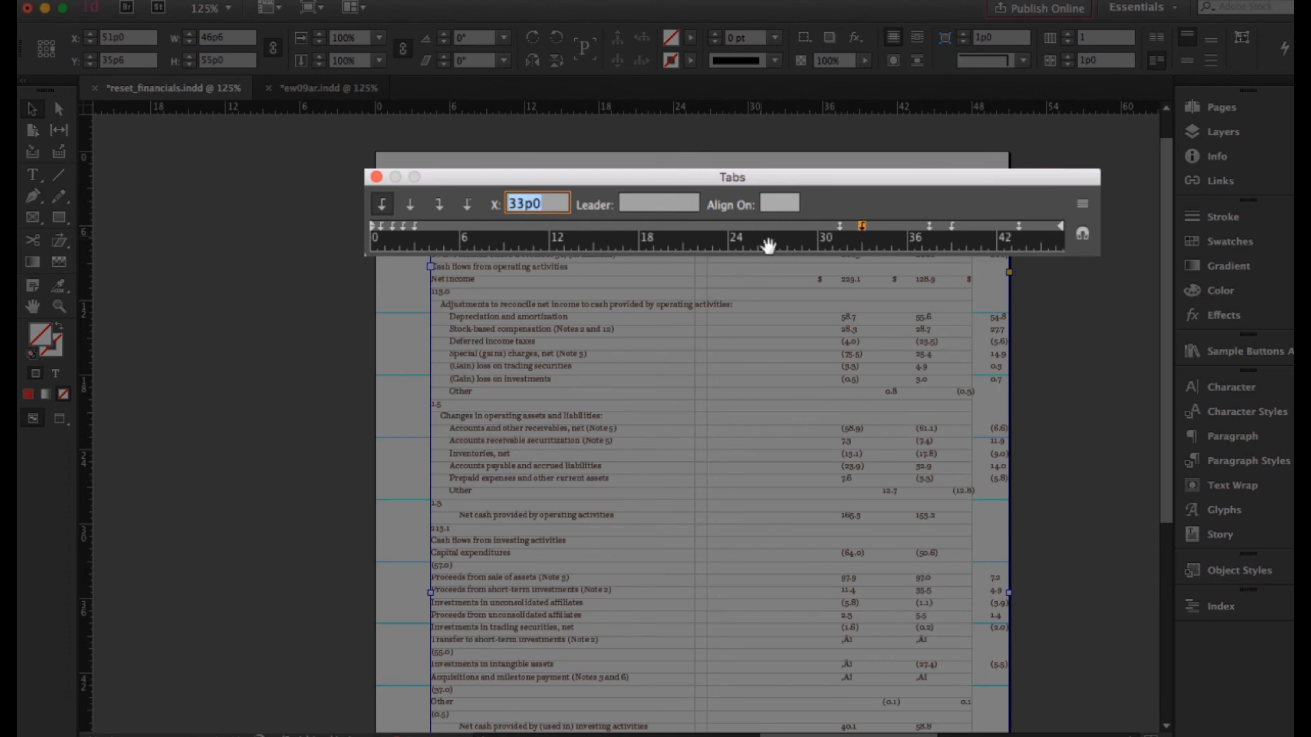
{"action": "left_click", "coordinate": [773, 224]}
{"action": "left_click_drag", "start_coordinate": [774, 224], "coordinate": [773, 224]}
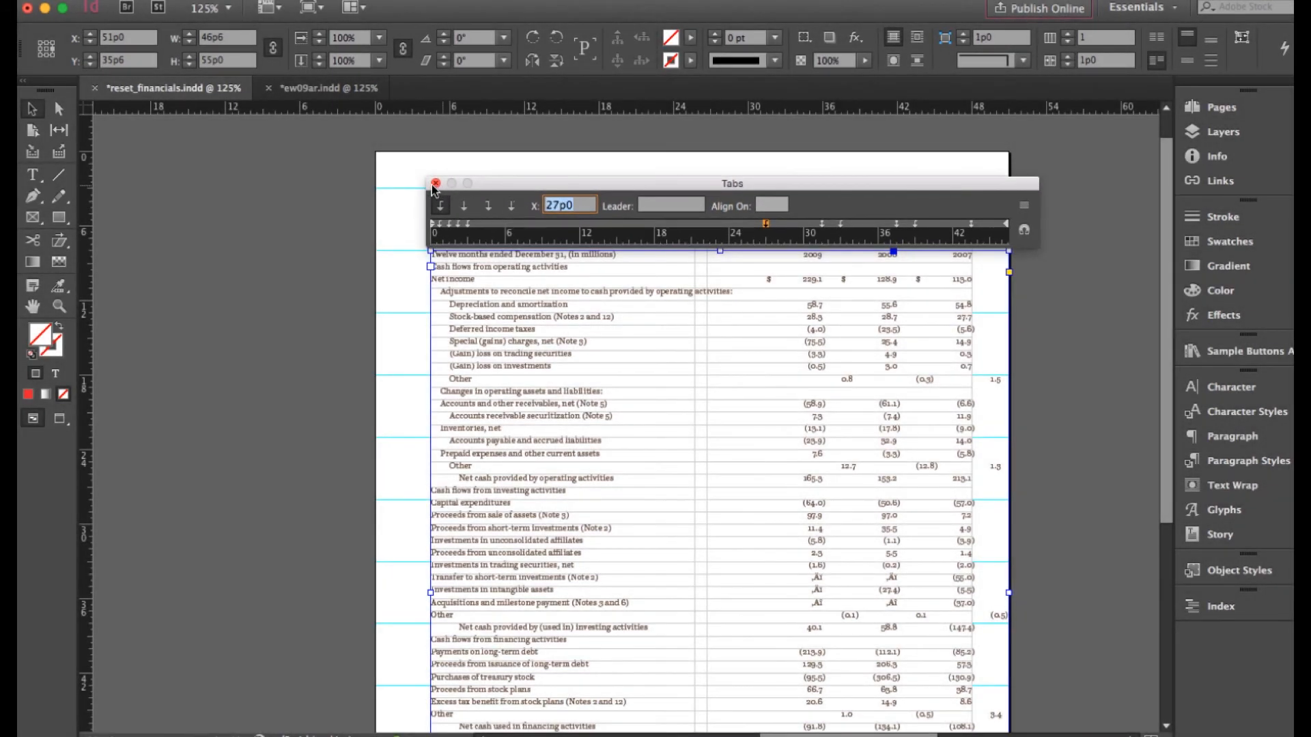
- Close the tab settings and check the column alignment with guides and frame edges hidden, then return to normal view
{"action": "left_click", "coordinate": [434, 183]}
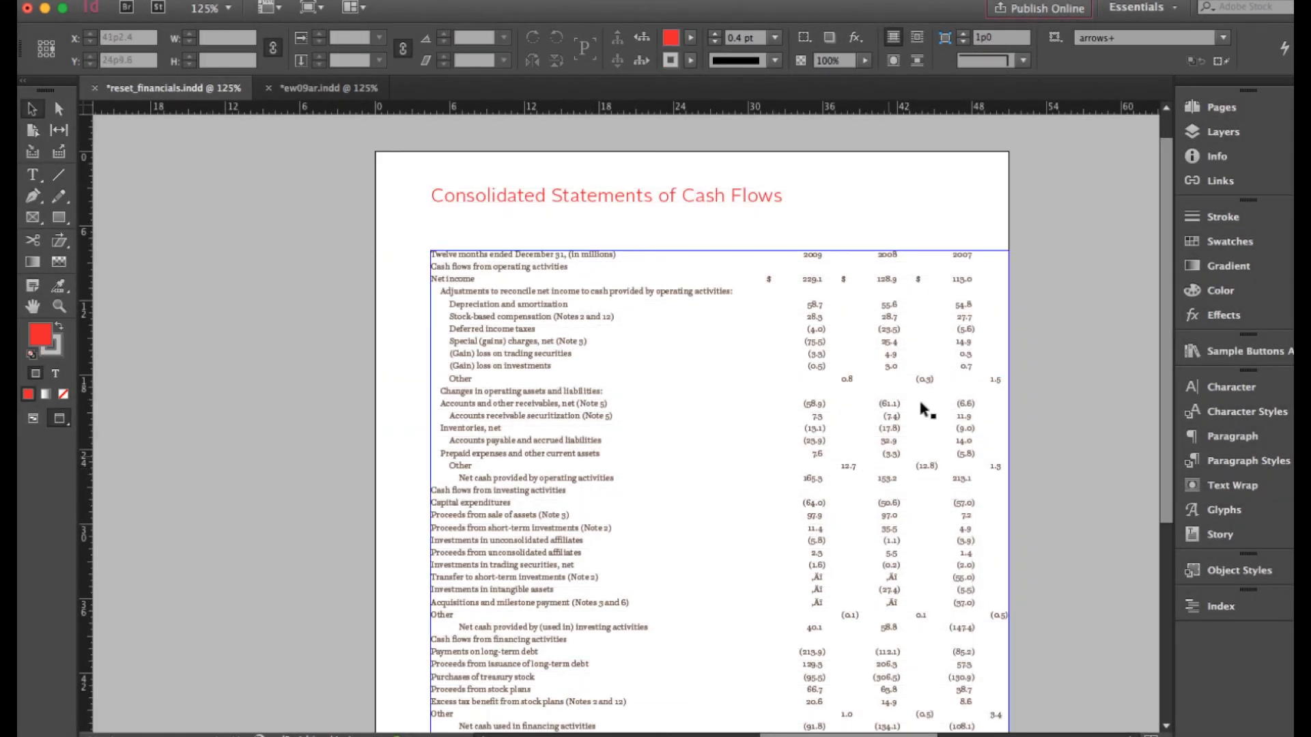
{"action": "key", "text": "w"}
{"action": "key", "text": "w"}
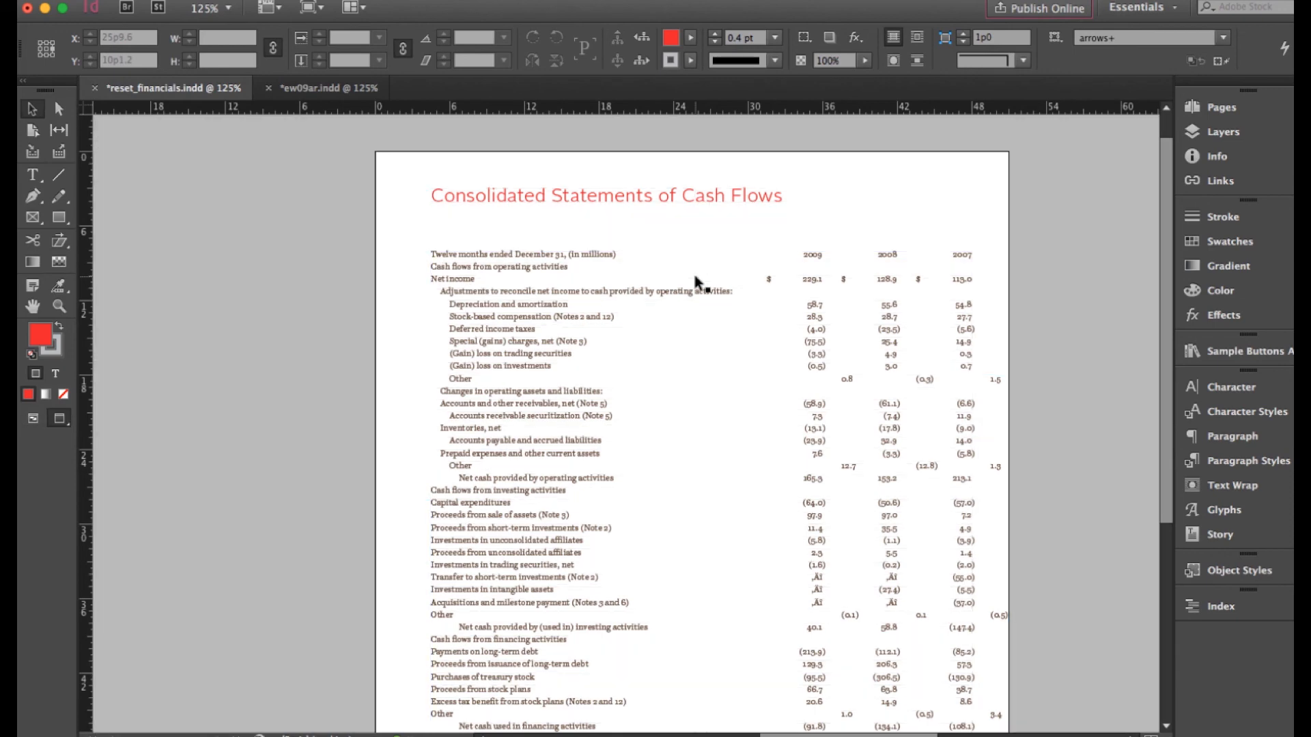
{"action": "key", "text": "w"}
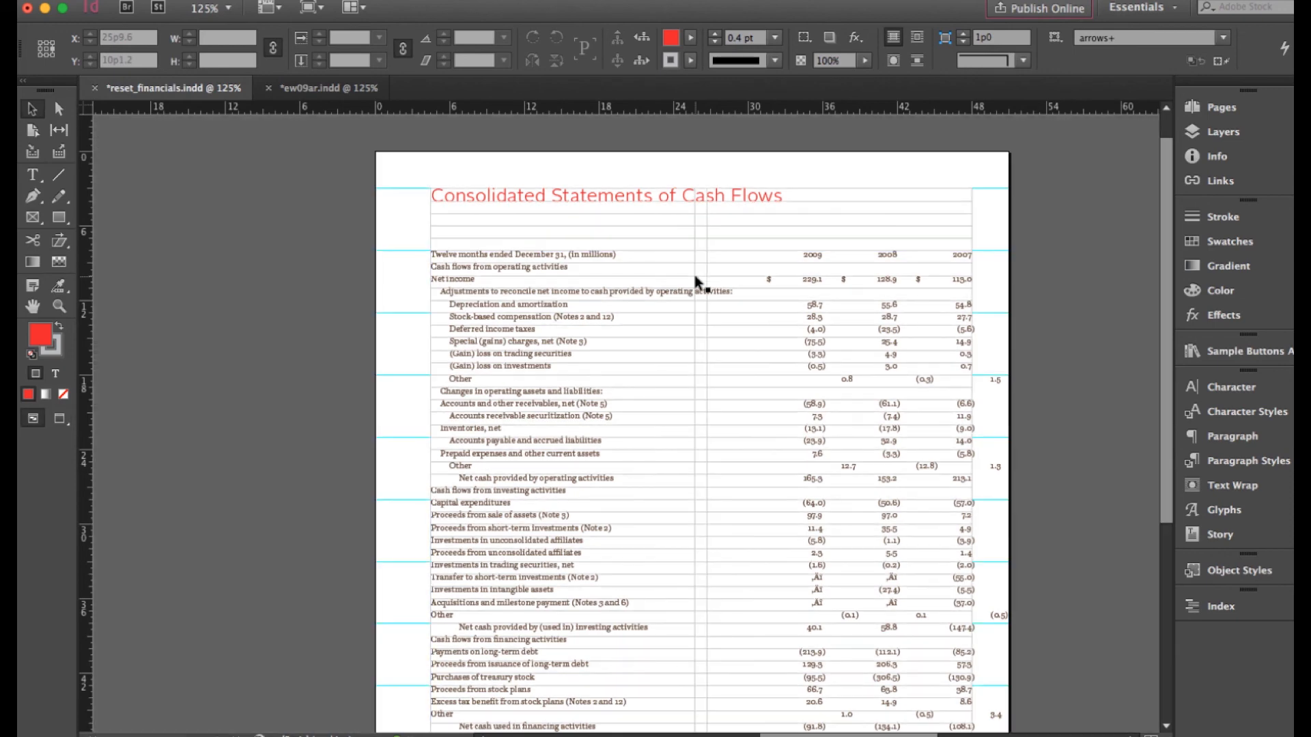
- Use hidden characters to find and delete the extra tab before the 2009 figure in both Other rows of operating activities
{"action": "key", "text": "alt+super+i"}
{"action": "key", "text": "super+equal"}
{"action": "key", "text": "super+equal"}
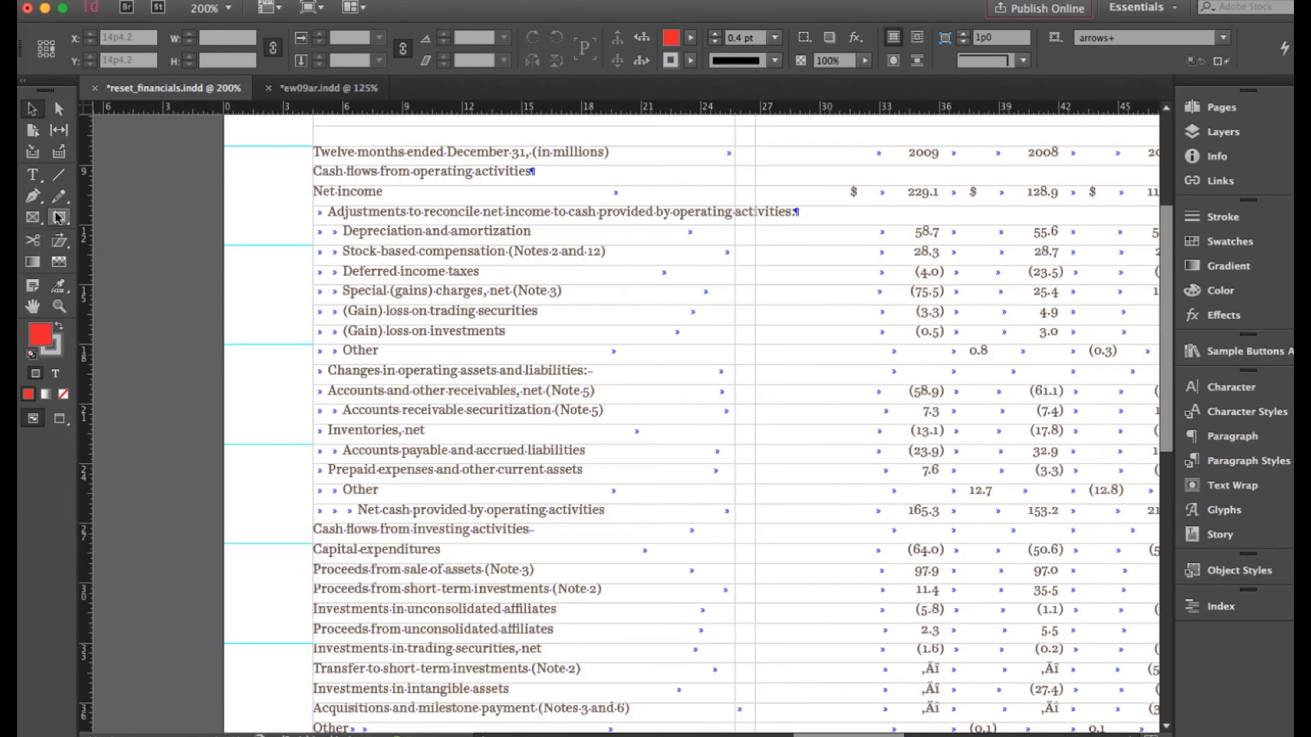
{"action": "left_click", "coordinate": [32, 175]}
{"action": "left_click", "coordinate": [965, 350]}
{"action": "key", "text": "BackSpace"}
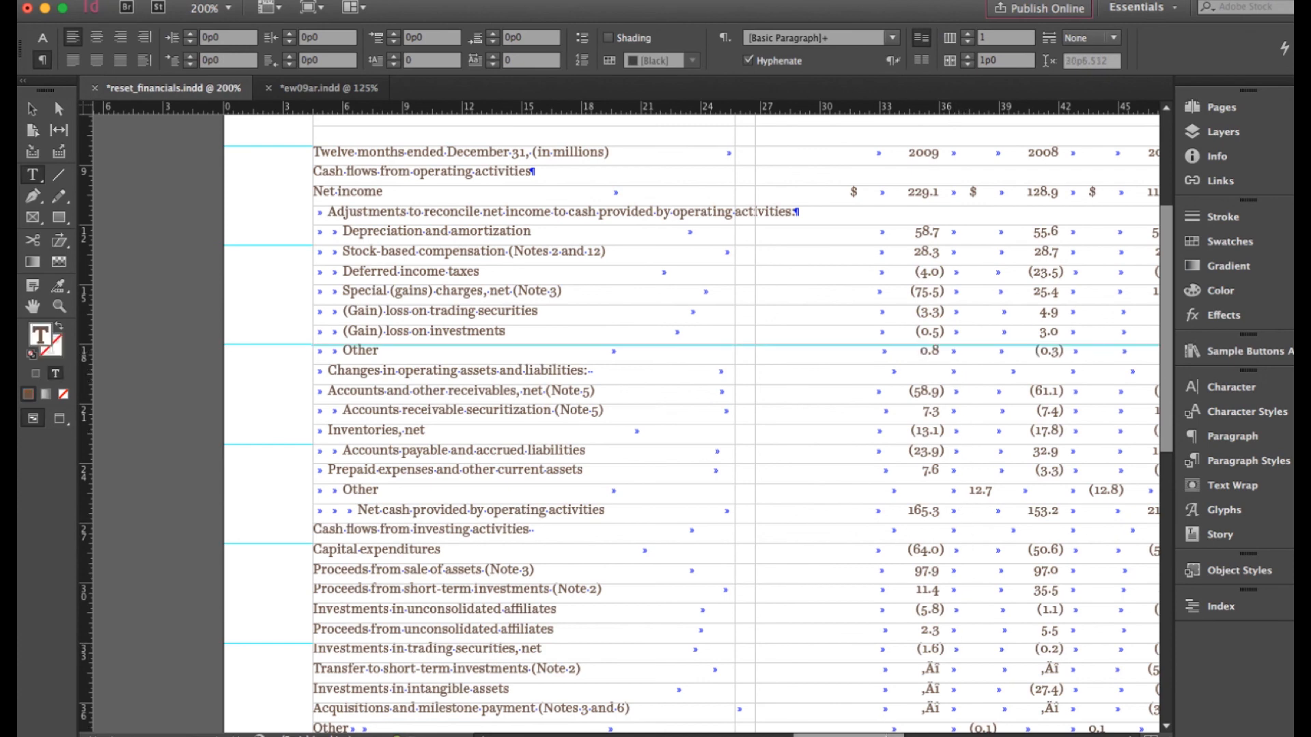
{"action": "scroll", "coordinate": [631, 416], "scroll_direction": "right", "scroll_amount": 5}
{"action": "key", "text": "super+alt+i"}
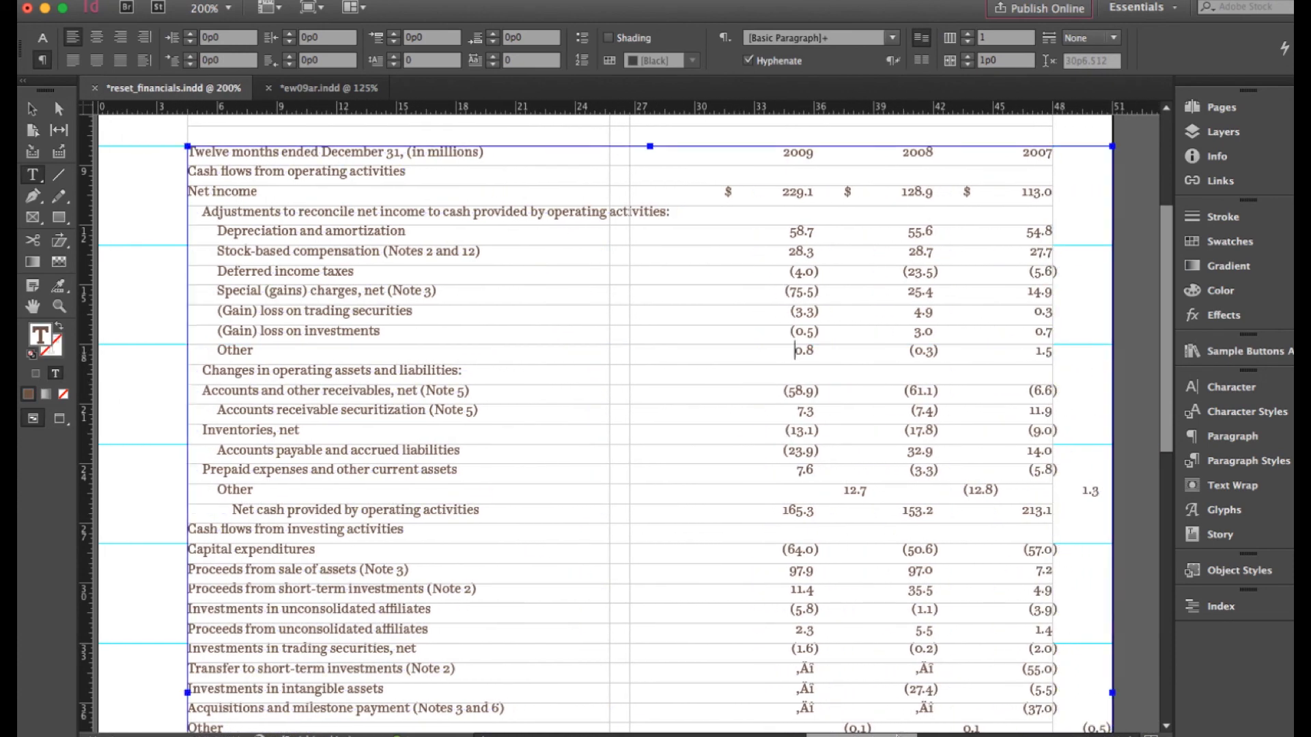
{"action": "left_click", "coordinate": [837, 492]}
{"action": "key", "text": "BackSpace"}
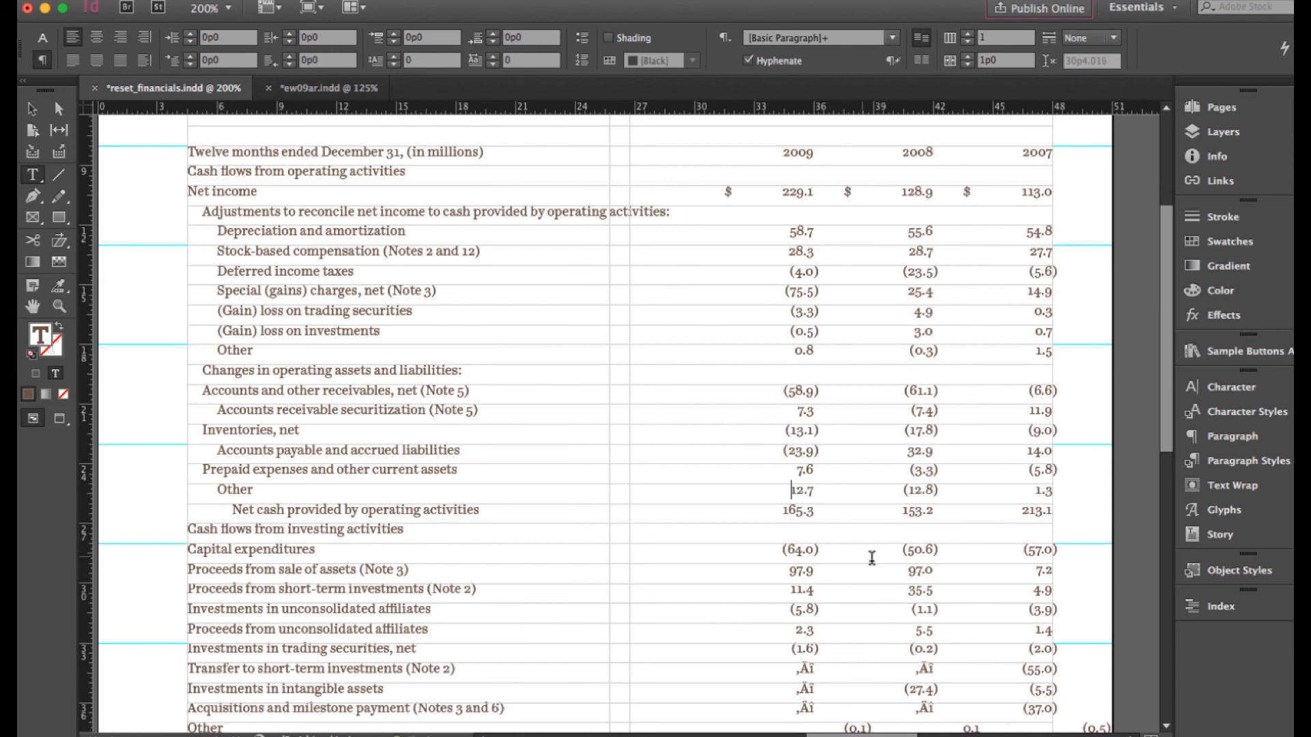
- Delete the extra tab before the 2009 figure in the Other rows of the investing and financing activities sections
{"action": "scroll", "coordinate": [871, 559], "scroll_direction": "down", "scroll_amount": 3}
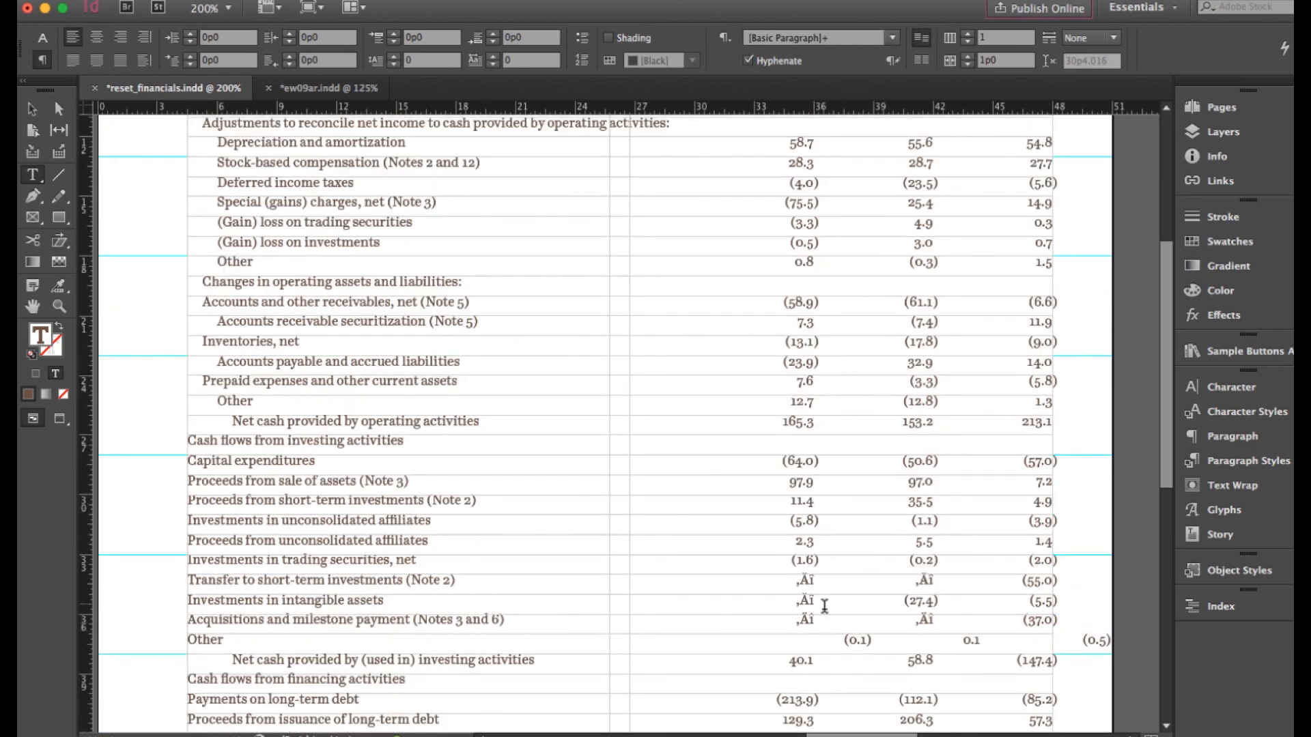
{"action": "left_click_drag", "start_coordinate": [818, 619], "coordinate": [792, 619]}
{"action": "left_click", "coordinate": [836, 618]}
{"action": "scroll", "coordinate": [835, 615], "scroll_direction": "down", "scroll_amount": 5}
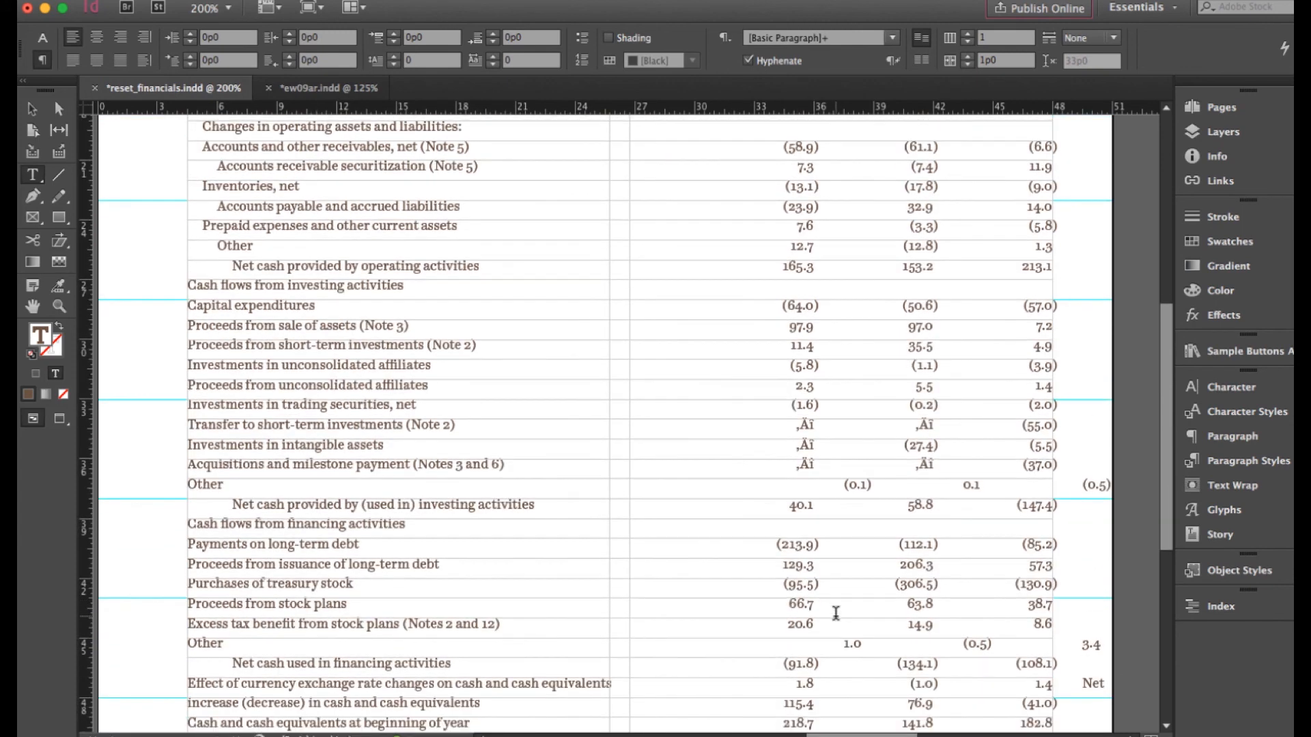
{"action": "left_click", "coordinate": [836, 488]}
{"action": "key", "text": "BackSpace"}
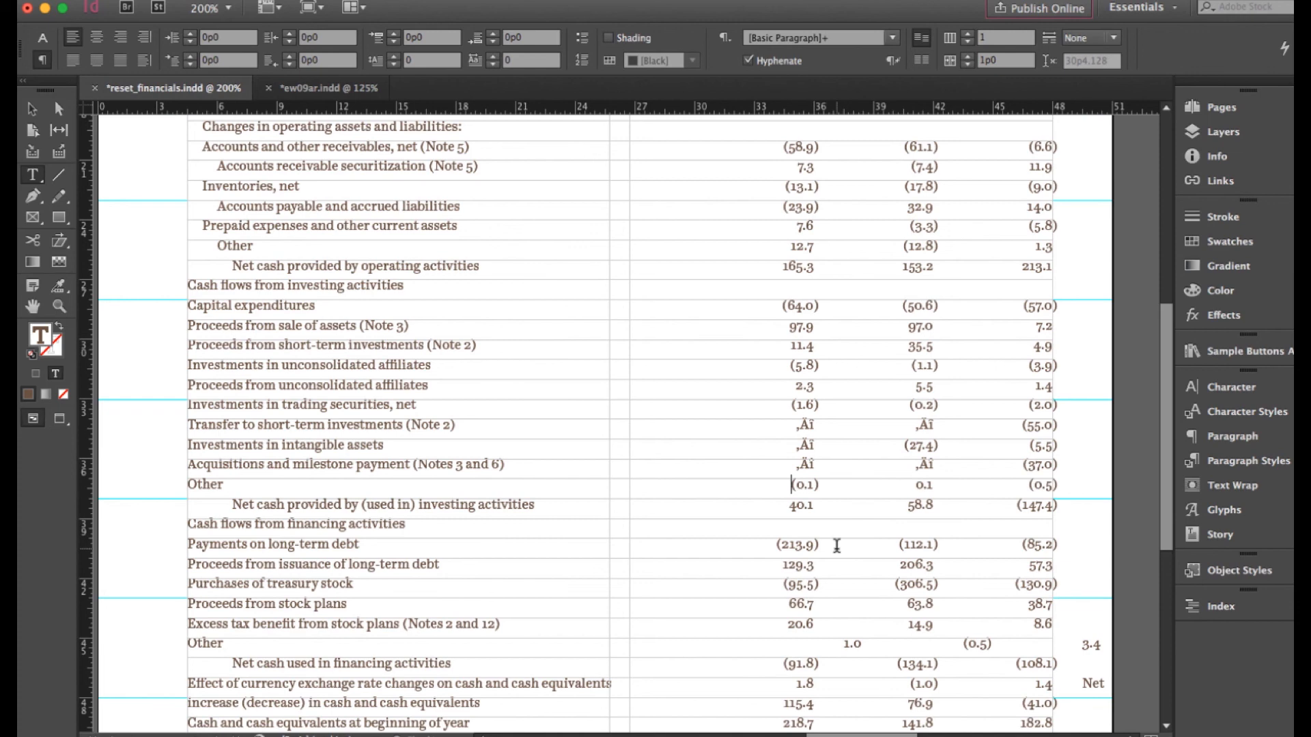
{"action": "left_click", "coordinate": [842, 639]}
{"action": "key", "text": "BackSpace"}
- Insert a paragraph break before the stray "Net" so it starts the "increase (decrease) in cash and cash equivalents" row
{"action": "scroll", "coordinate": [842, 640], "scroll_direction": "down", "scroll_amount": 5}
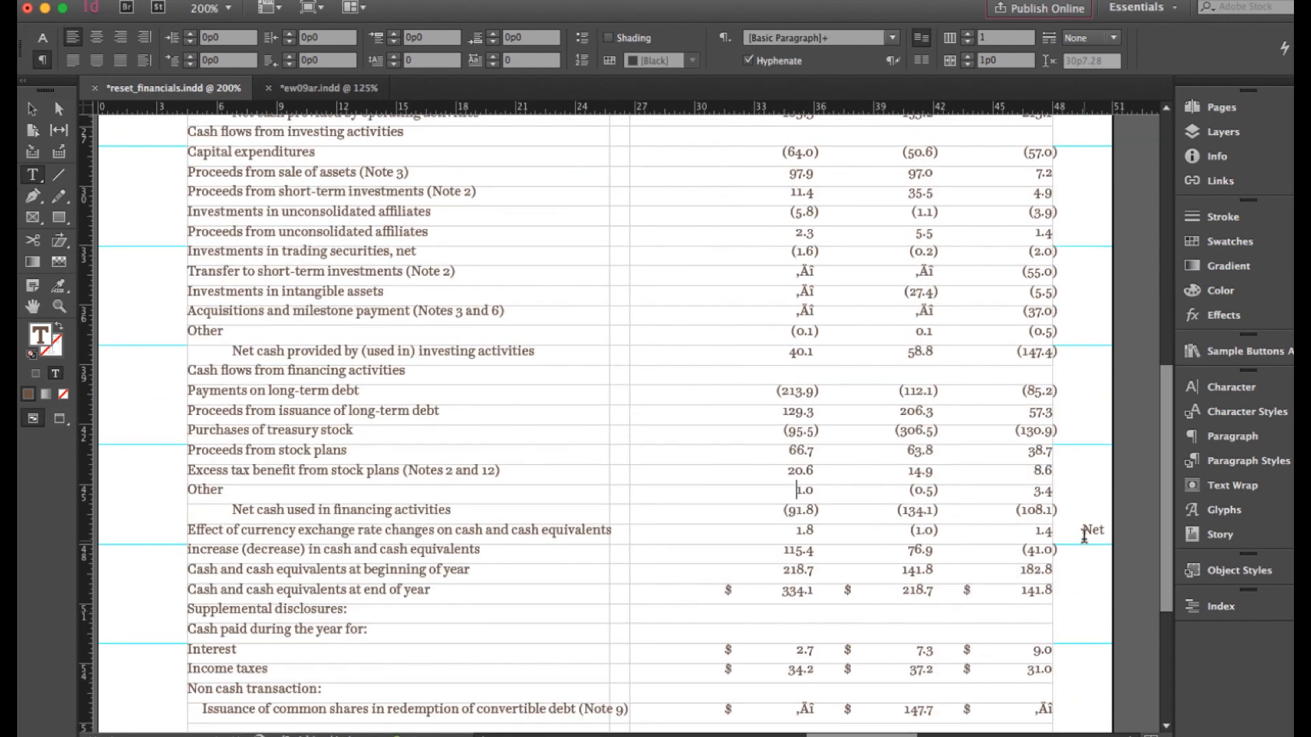
{"action": "left_click", "coordinate": [1066, 531]}
{"action": "left_click_drag", "start_coordinate": [1066, 531], "coordinate": [1061, 529]}
{"action": "key", "text": "Return"}
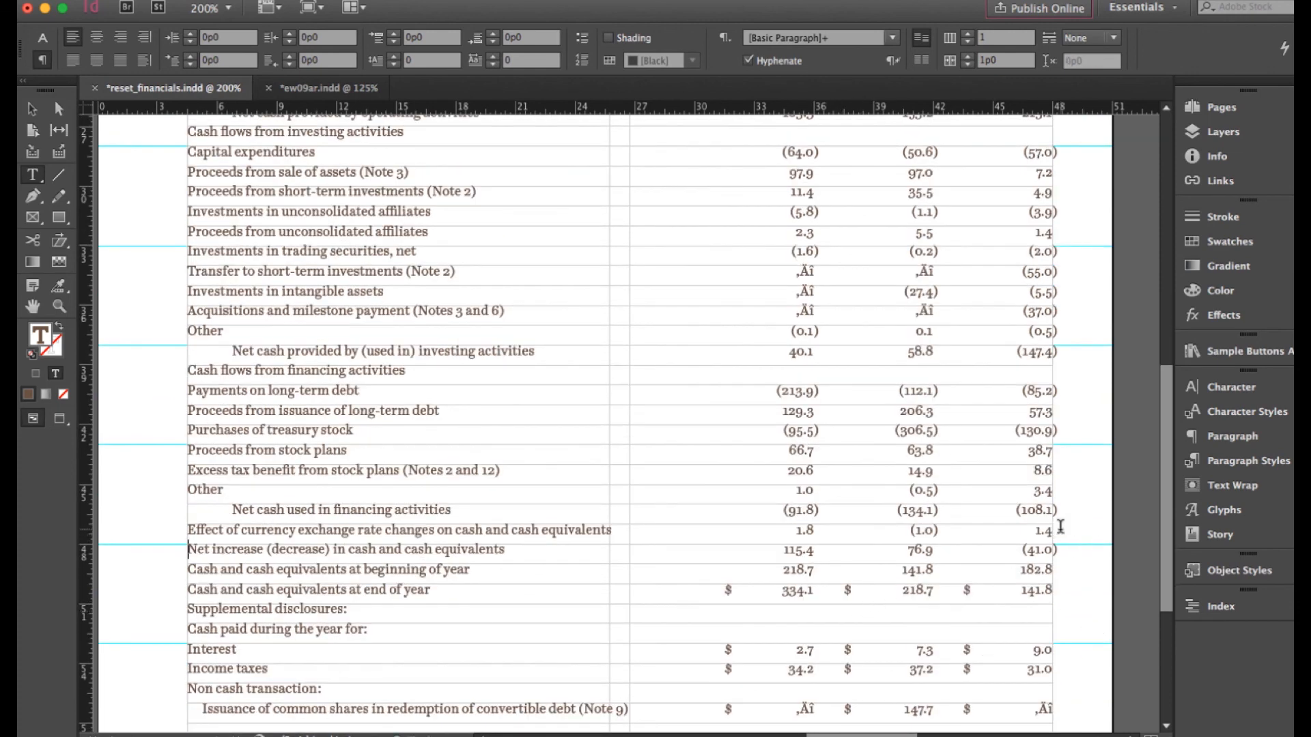
- Copy the garbled dash characters in the 2009 column of the "Issuance of common shares" row
{"action": "scroll", "coordinate": [1025, 597], "scroll_direction": "down", "scroll_amount": 5}
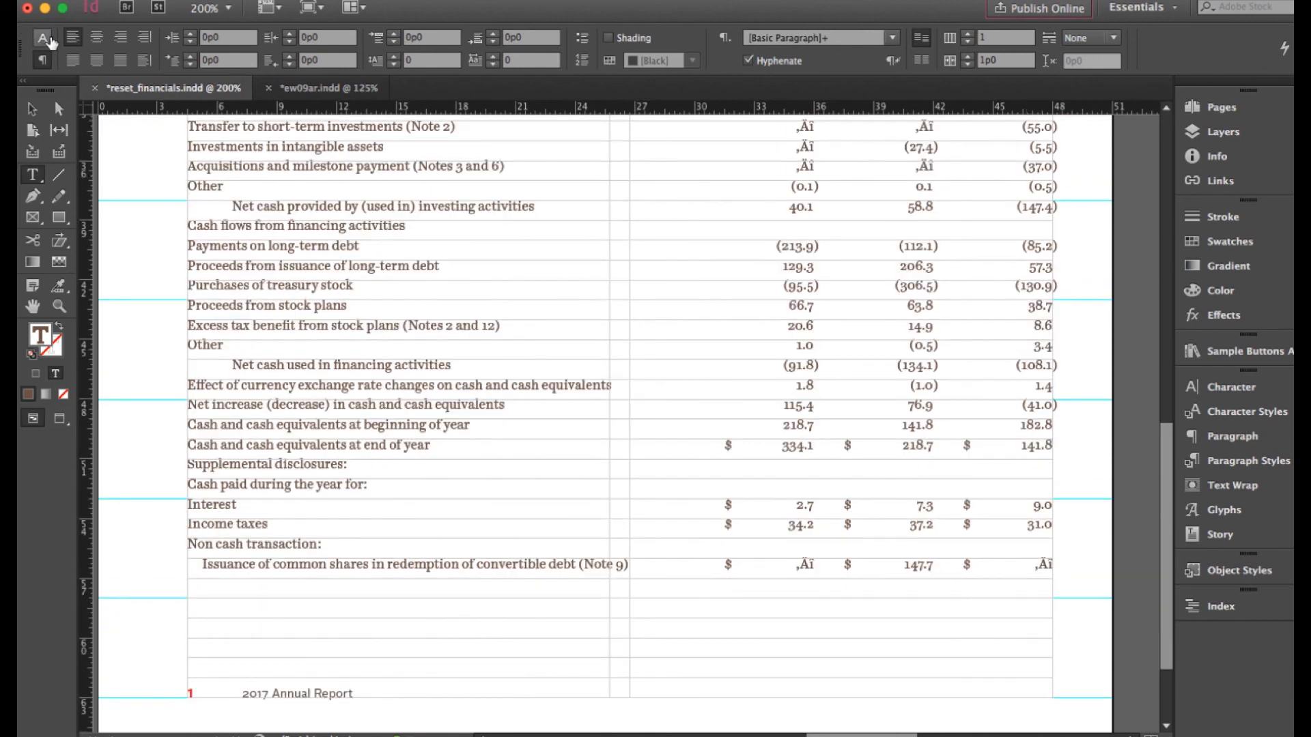
{"action": "left_click", "coordinate": [33, 109]}
{"action": "left_click", "coordinate": [150, 239]}
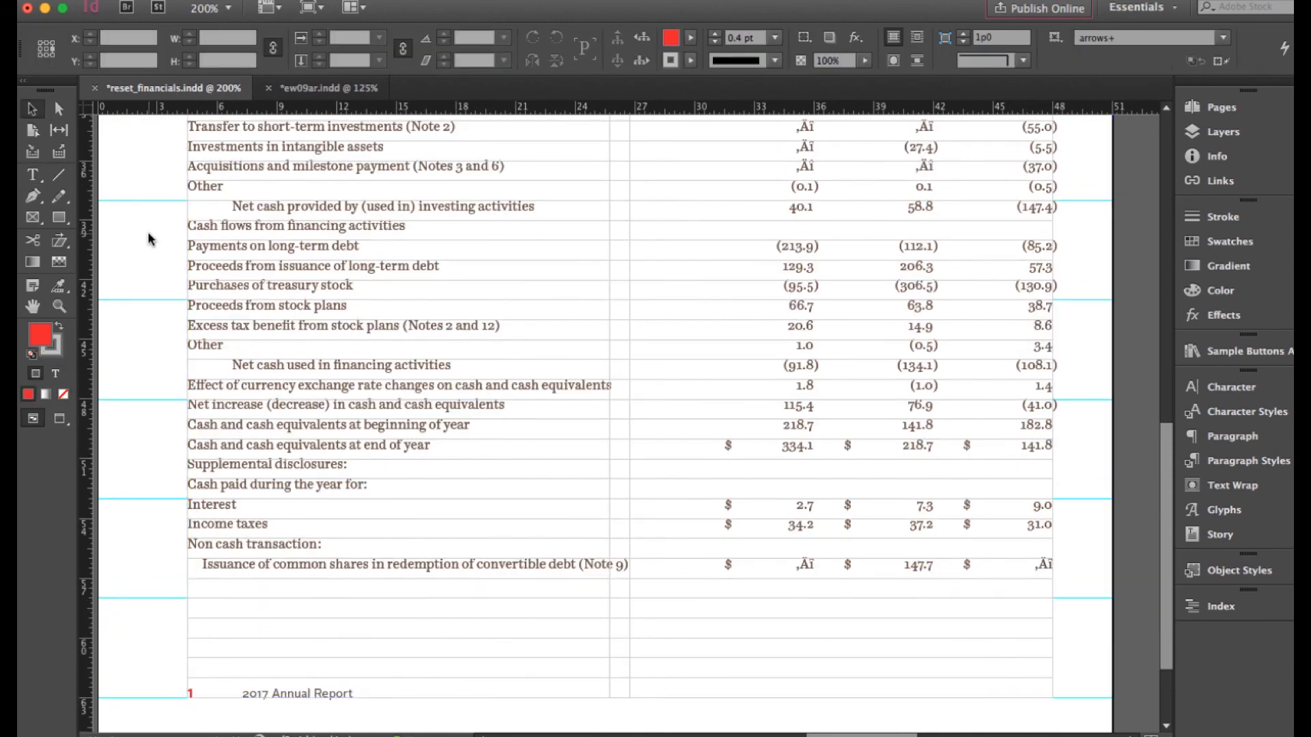
{"action": "left_click", "coordinate": [32, 174]}
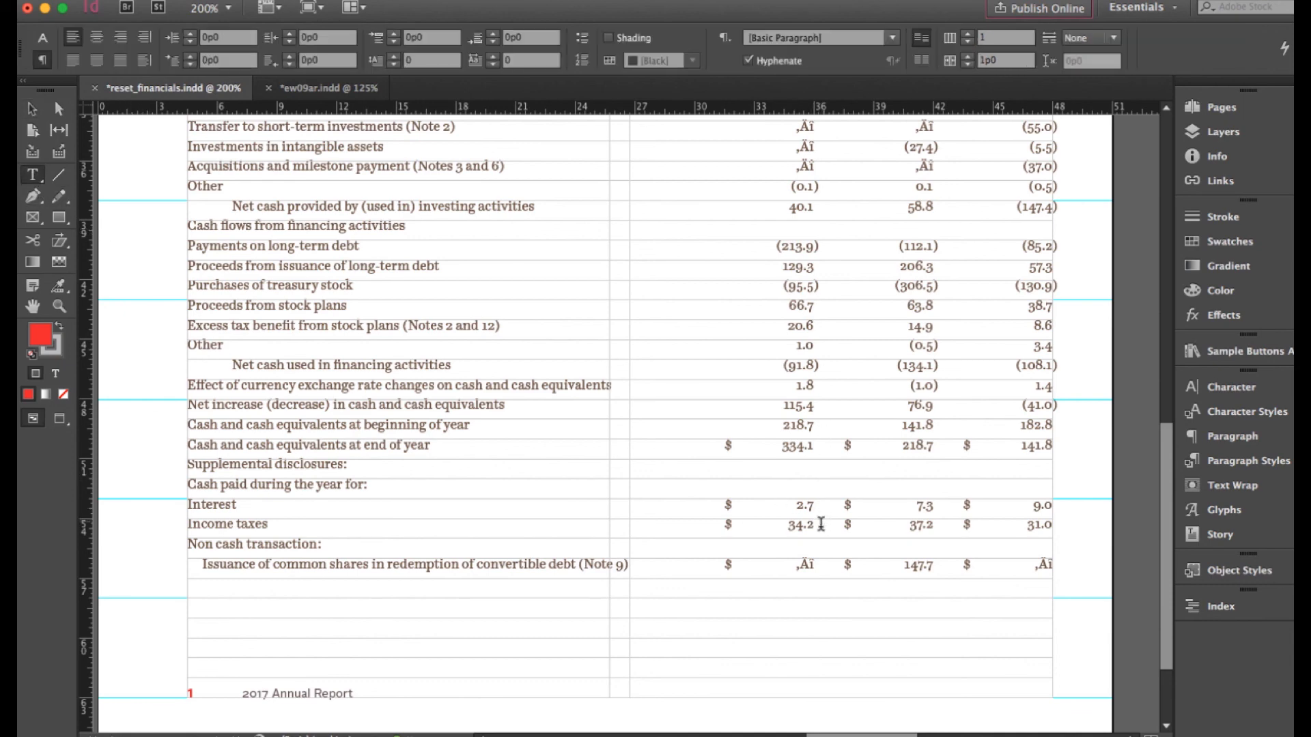
{"action": "left_click_drag", "start_coordinate": [818, 561], "coordinate": [793, 563]}
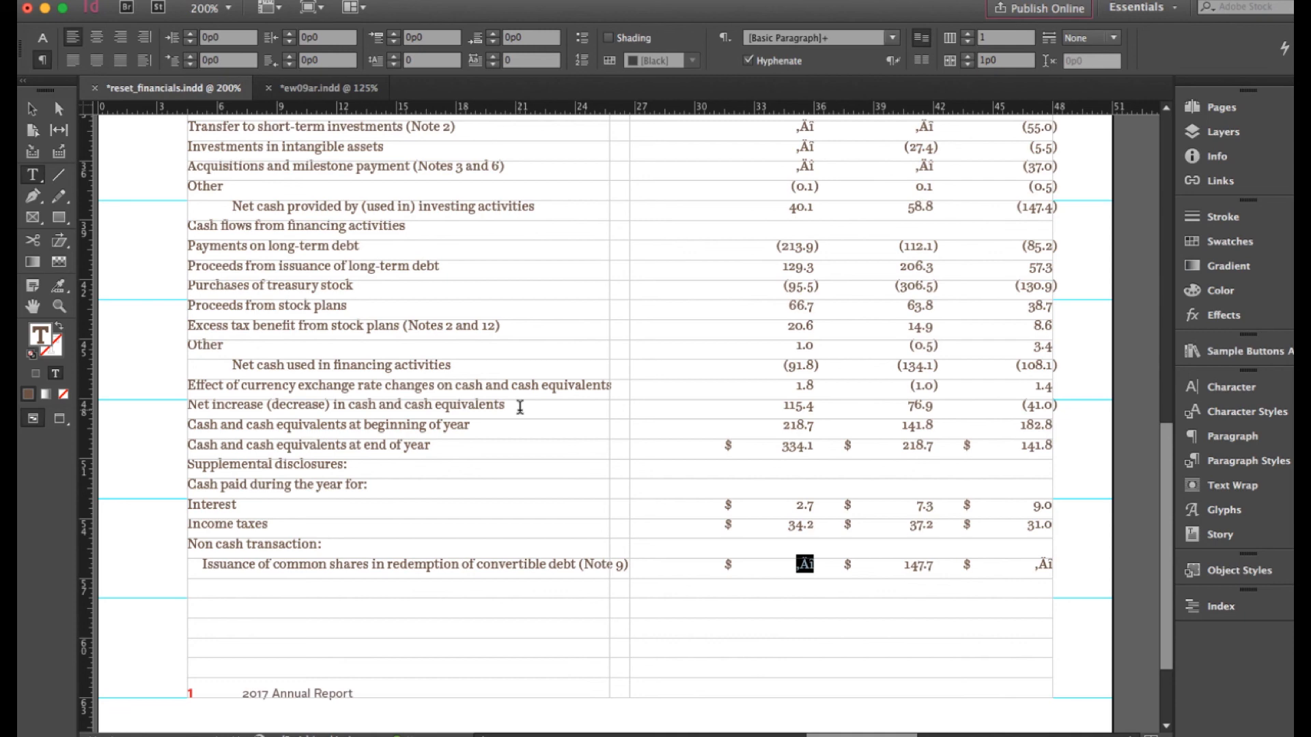
{"action": "key", "text": "super+c"}
- Select all the statement text and replace every copied garbled character sequence with an em dash using a text Find/Change limited to the selection
{"action": "key", "text": "super+a"}
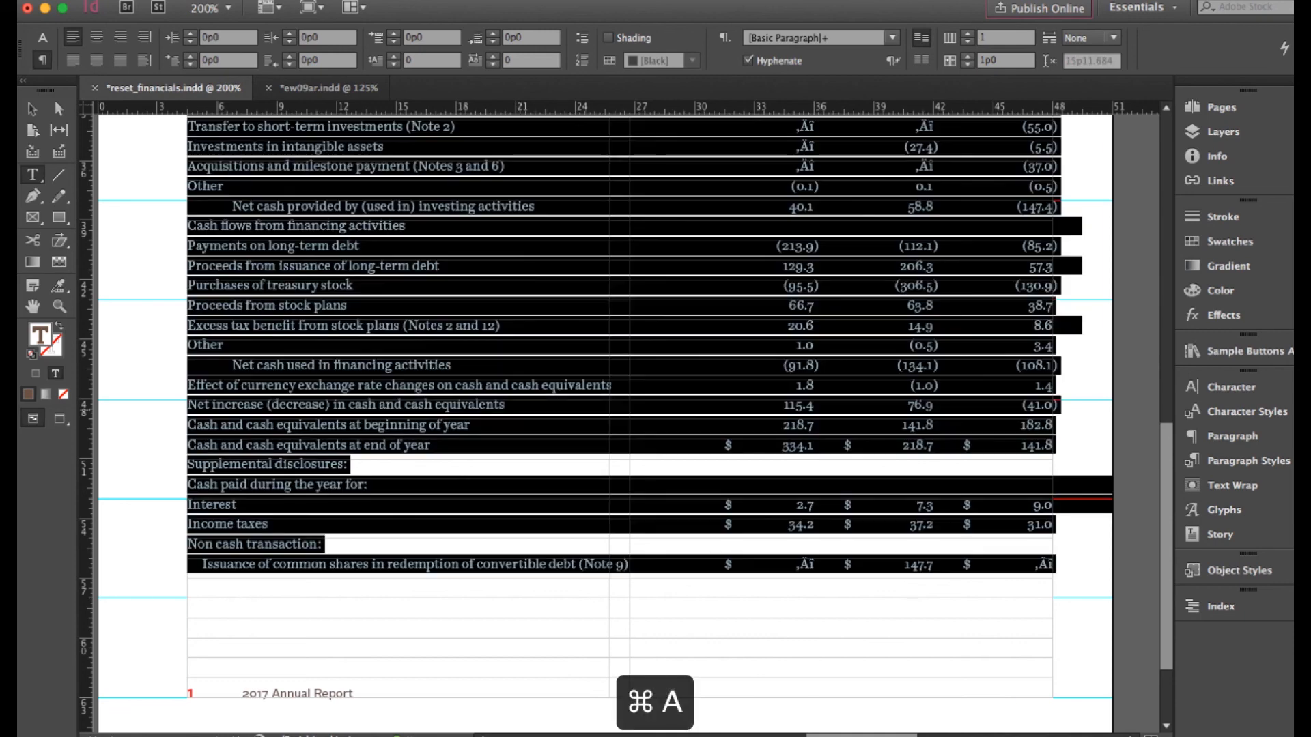
{"action": "key", "text": "super+f"}
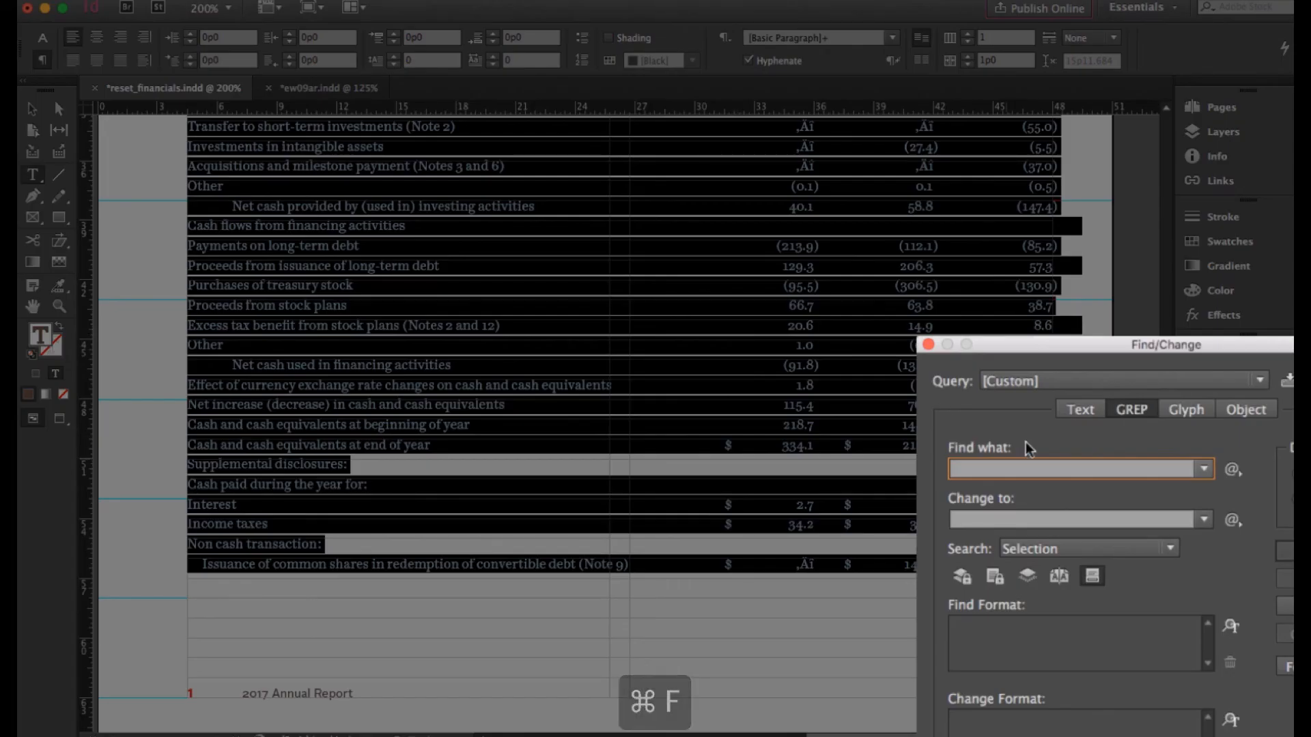
{"action": "left_click_drag", "start_coordinate": [1106, 345], "coordinate": [1019, 197]}
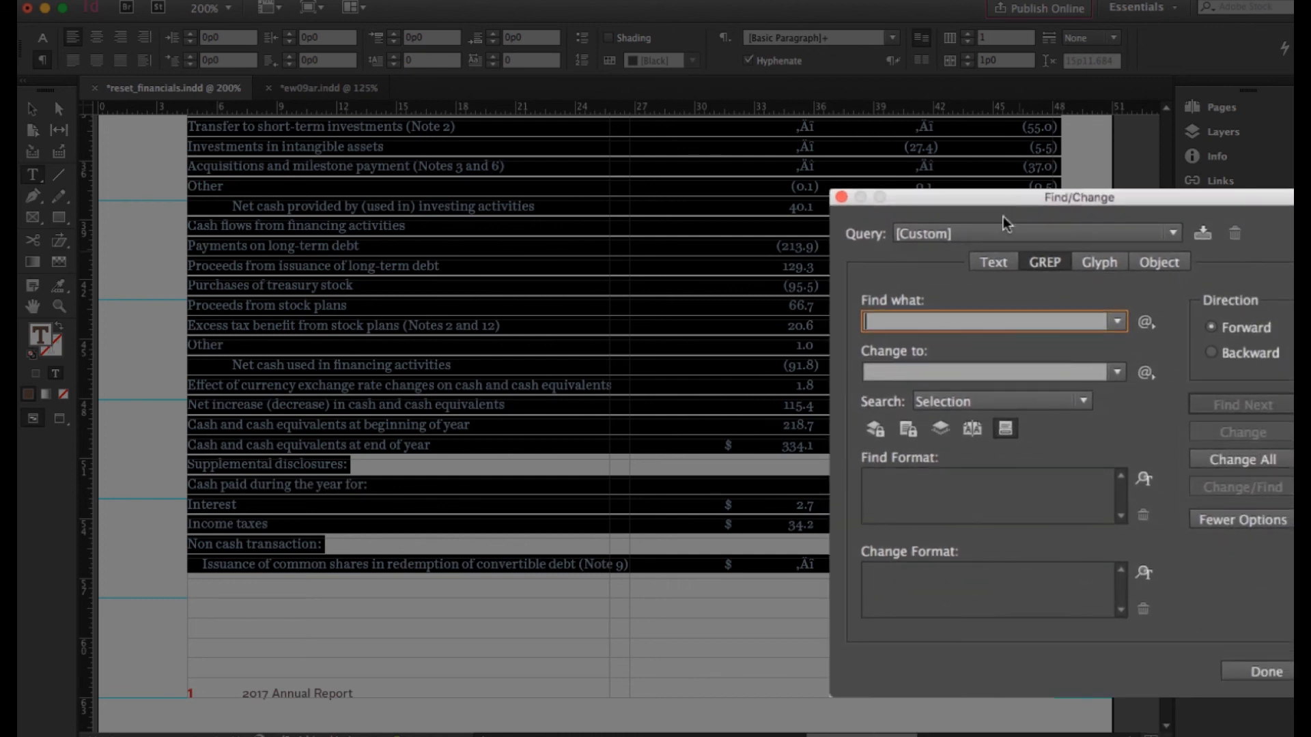
{"action": "key", "text": "super+v"}
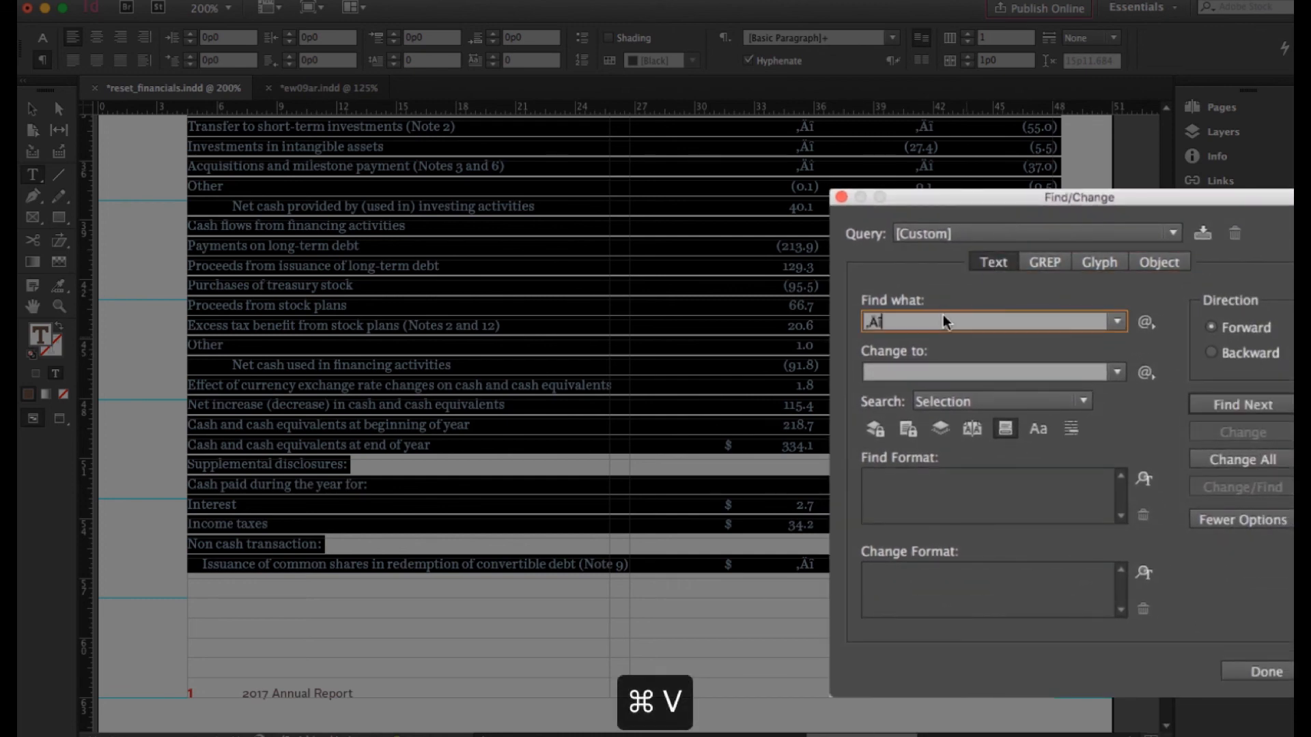
{"action": "left_click", "coordinate": [905, 374]}
{"action": "type", "text": "—"}
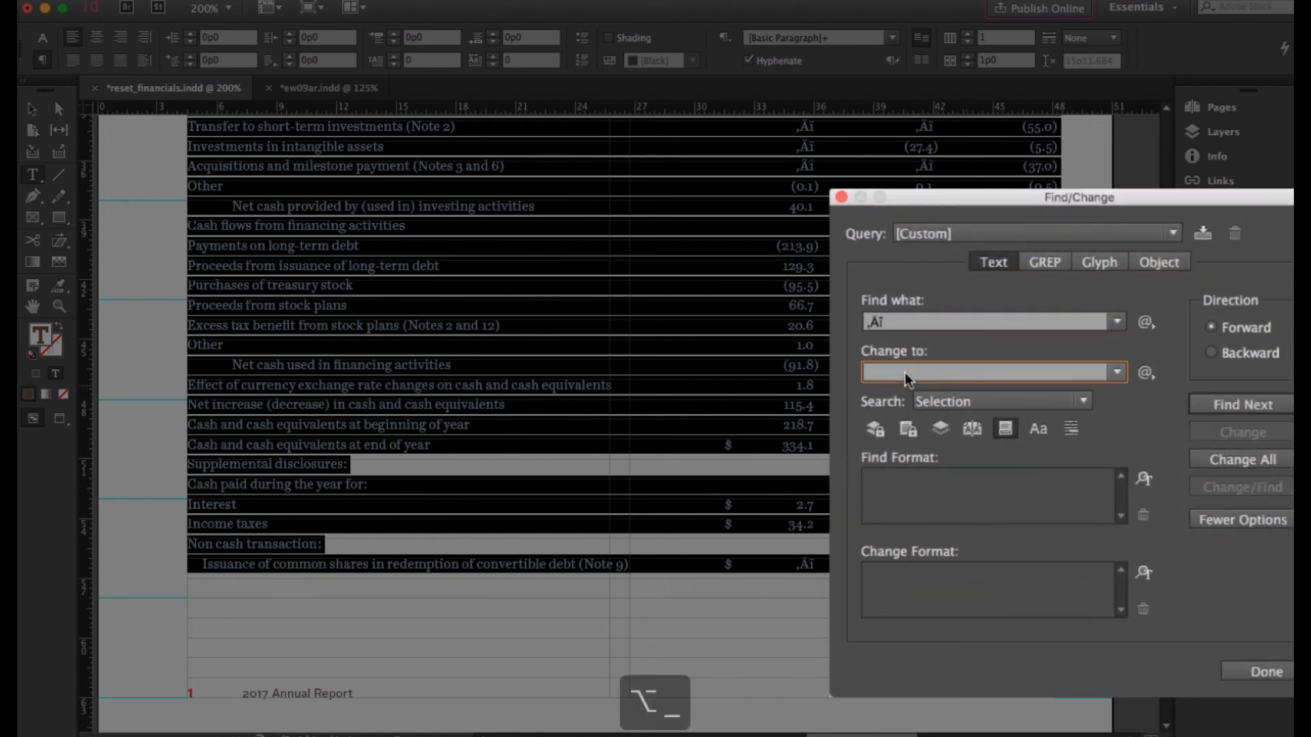
{"action": "left_click", "coordinate": [974, 433]}
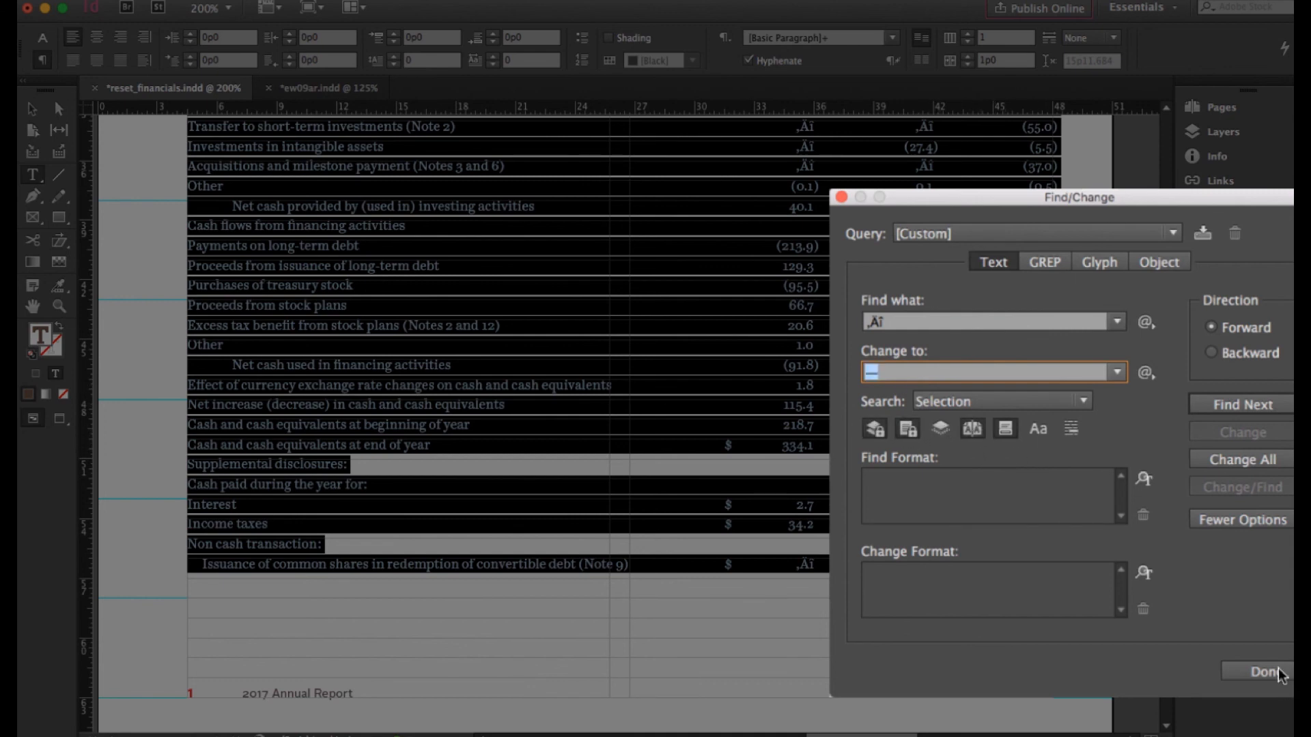
{"action": "left_click", "coordinate": [1228, 459]}
{"action": "key", "text": "Return"}
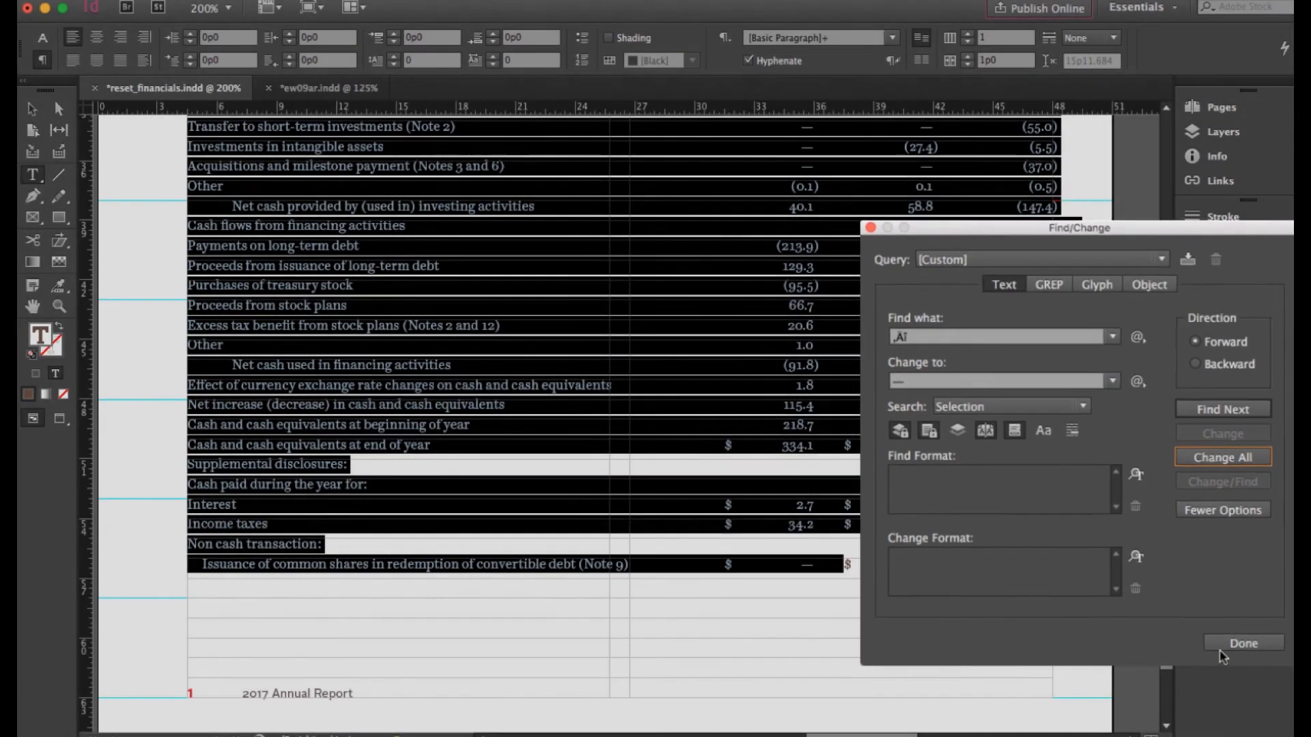
{"action": "left_click", "coordinate": [1243, 643]}
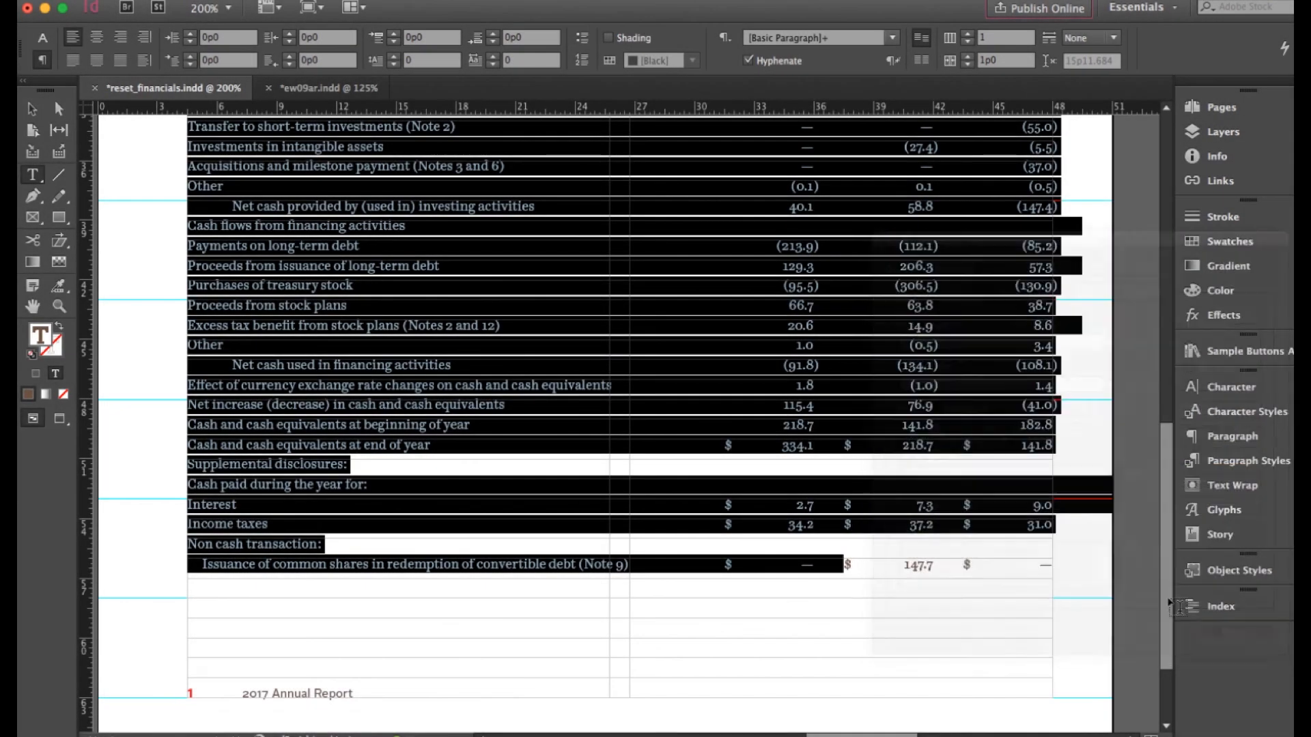
- Deselect the text frame and review the corrected statement from bottom to top in preview mode
{"action": "left_click", "coordinate": [961, 444]}
{"action": "scroll", "coordinate": [973, 514], "scroll_direction": "up", "scroll_amount": 3}
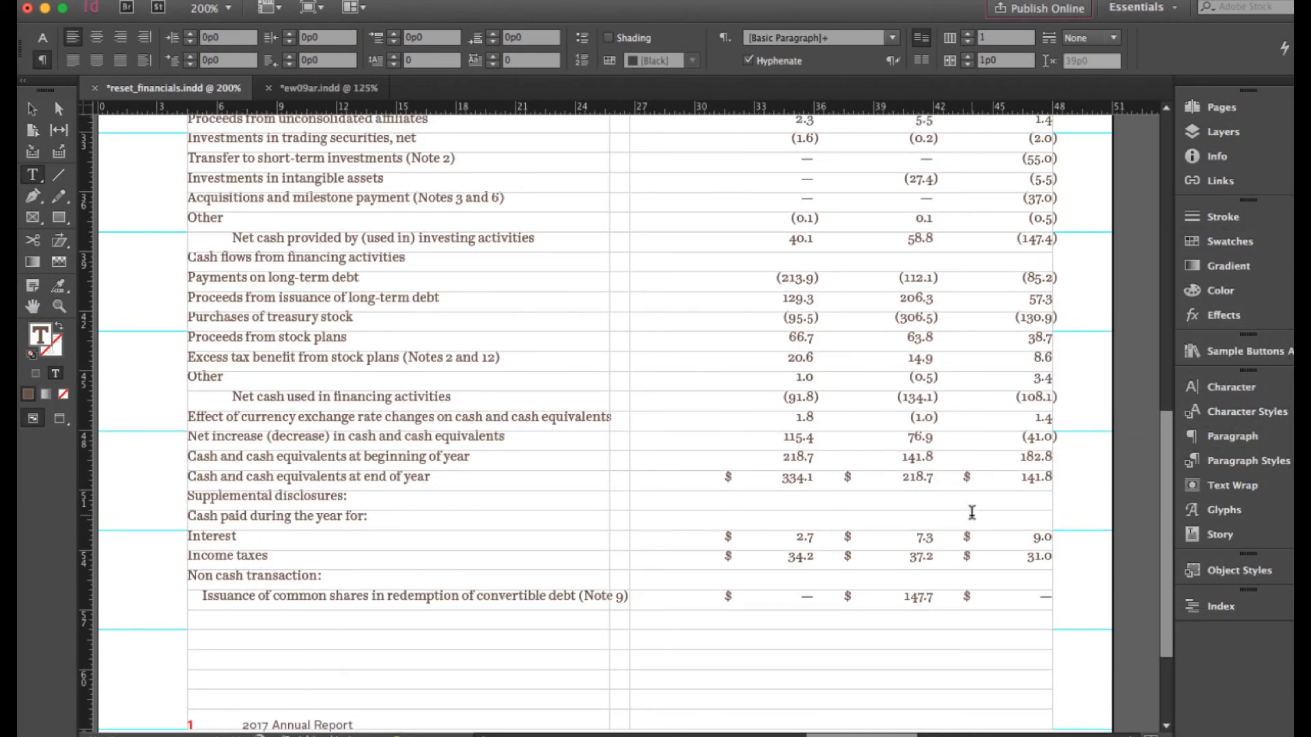
{"action": "scroll", "coordinate": [972, 513], "scroll_direction": "up", "scroll_amount": 10}
{"action": "left_click", "coordinate": [27, 108]}
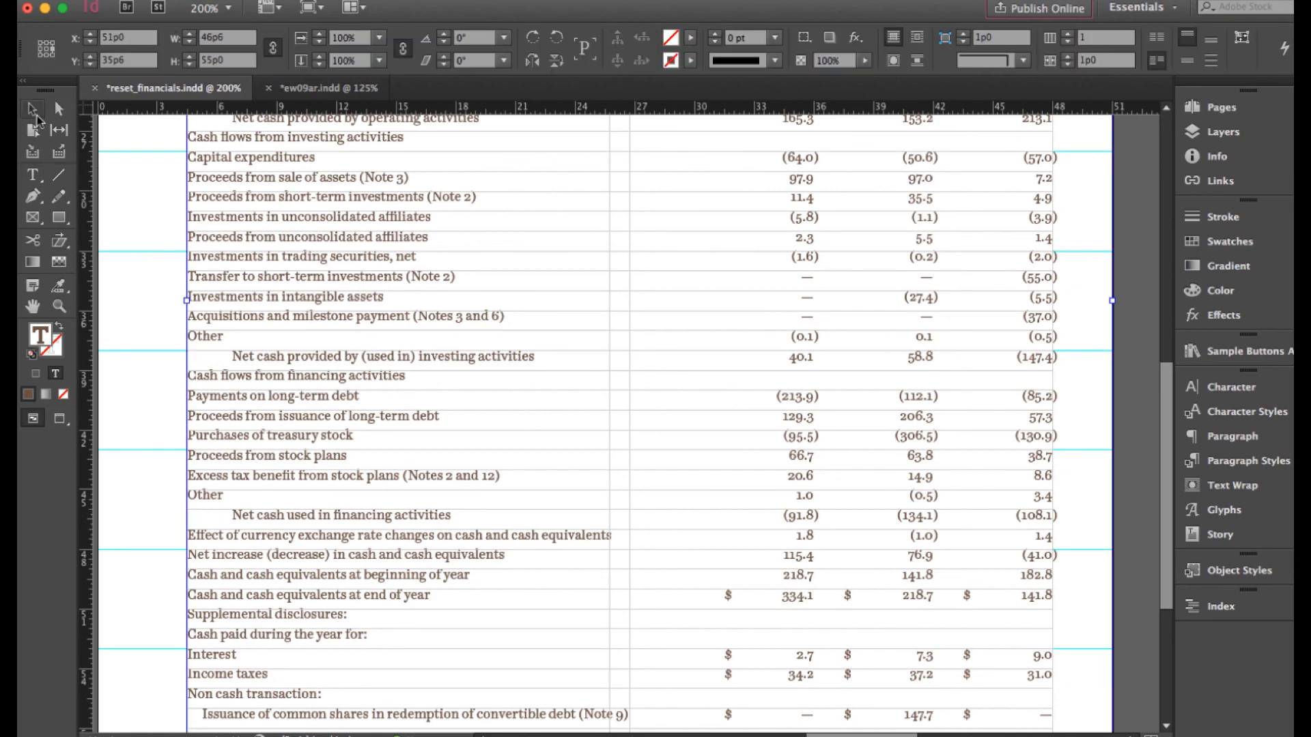
{"action": "left_click", "coordinate": [125, 161]}
{"action": "key", "text": "w"}
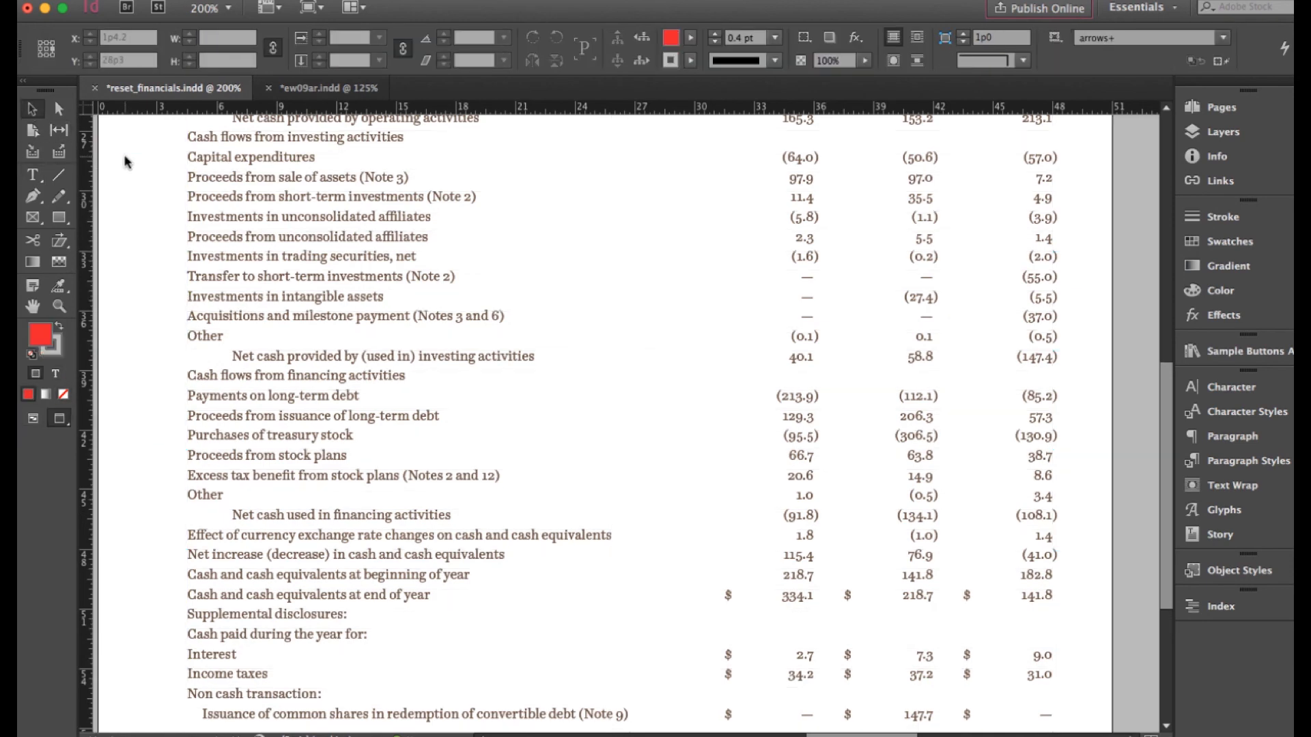
{"action": "key", "text": "super+minus"}
{"action": "scroll", "coordinate": [244, 258], "scroll_direction": "up", "scroll_amount": 3}
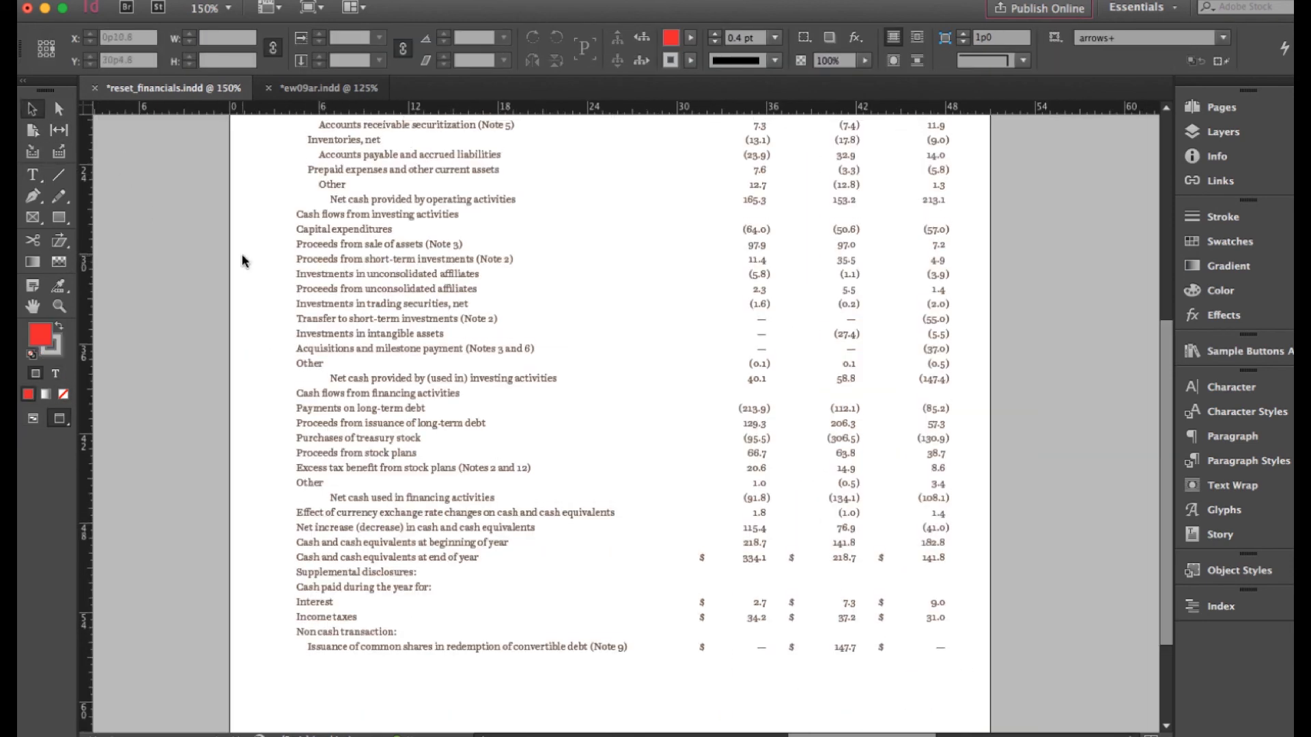
{"action": "scroll", "coordinate": [243, 259], "scroll_direction": "up", "scroll_amount": 12}
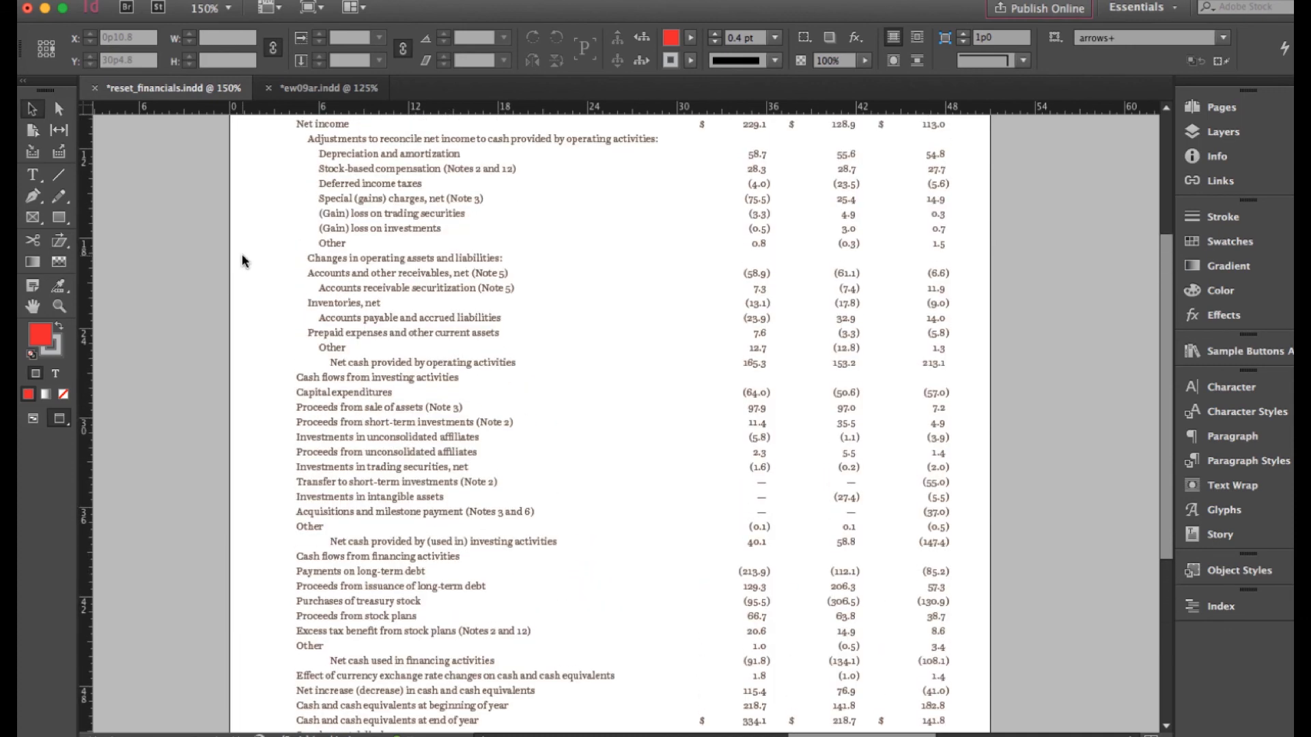
- Select all the statement text and create a new paragraph style from its formatting
{"action": "key", "text": "t"}
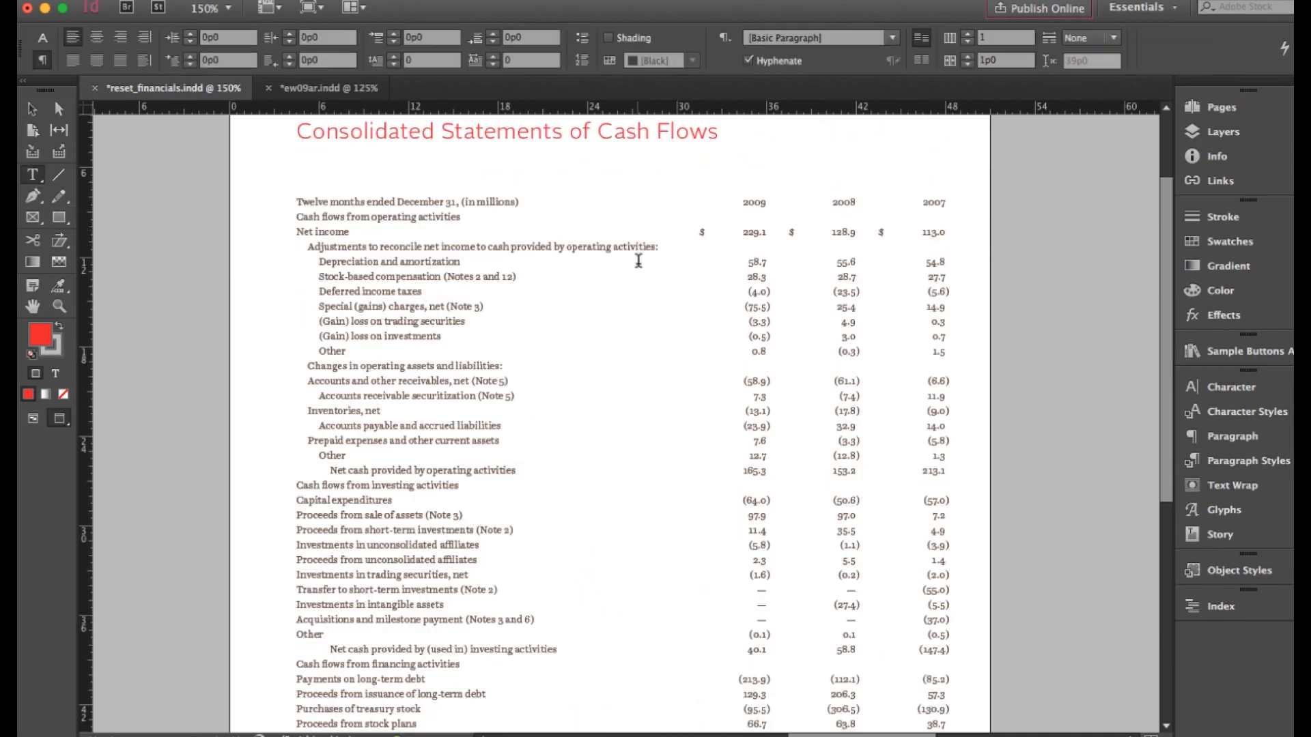
{"action": "left_click", "coordinate": [637, 266]}
{"action": "key", "text": "super+a"}
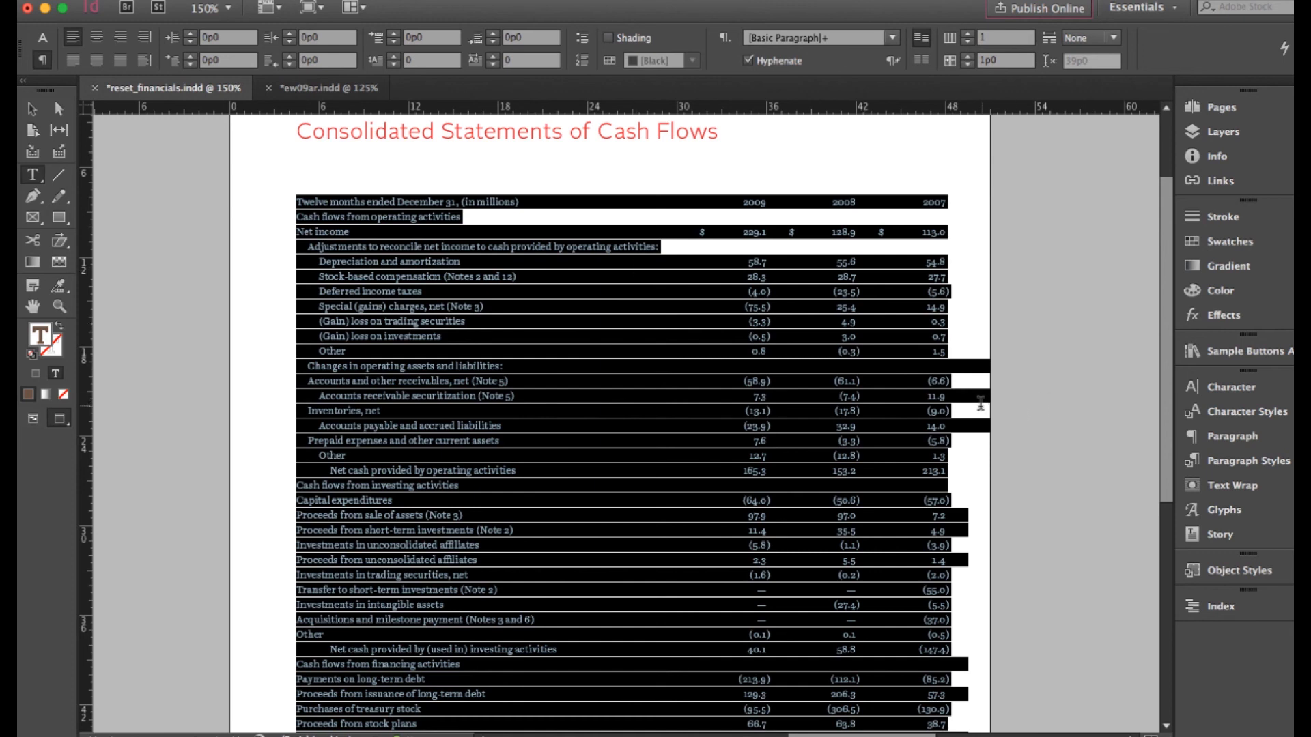
{"action": "left_click", "coordinate": [1260, 461]}
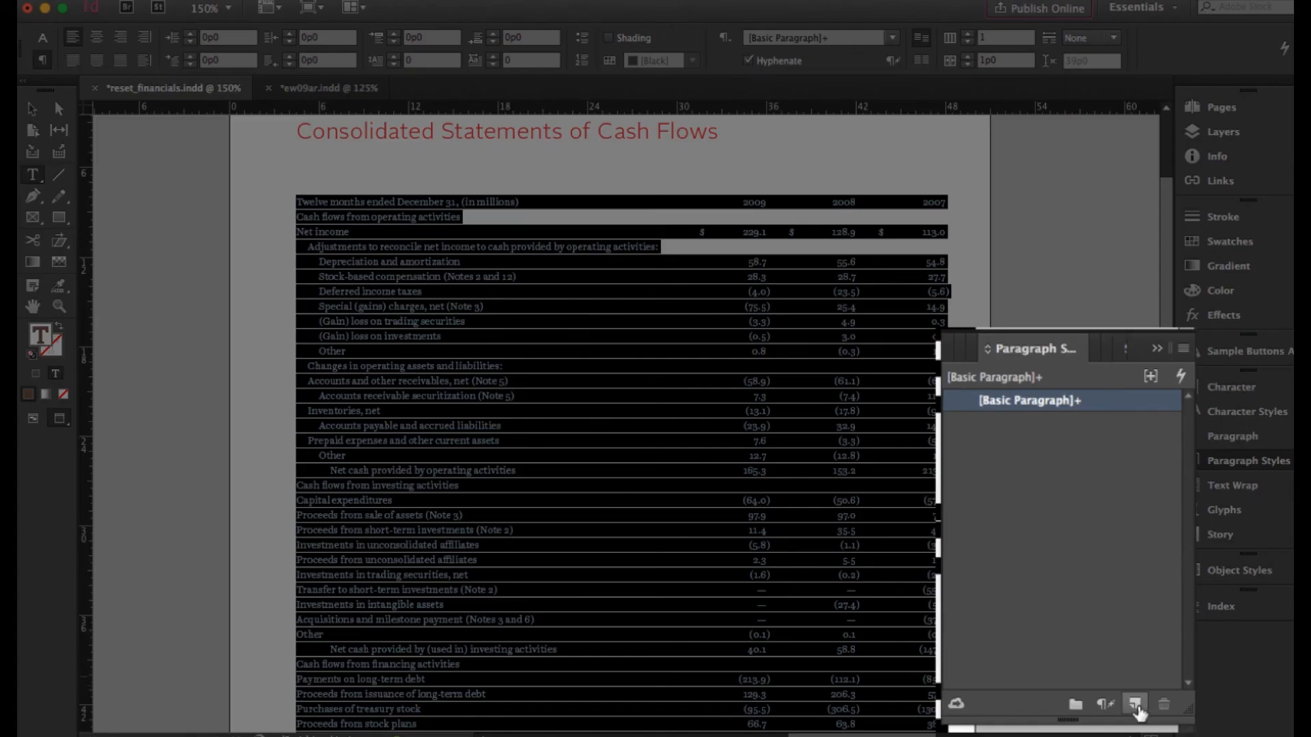
{"action": "left_click", "coordinate": [1123, 674]}
- Rename the new paragraph style "fin. charts text"
{"action": "double_click", "coordinate": [1092, 429]}
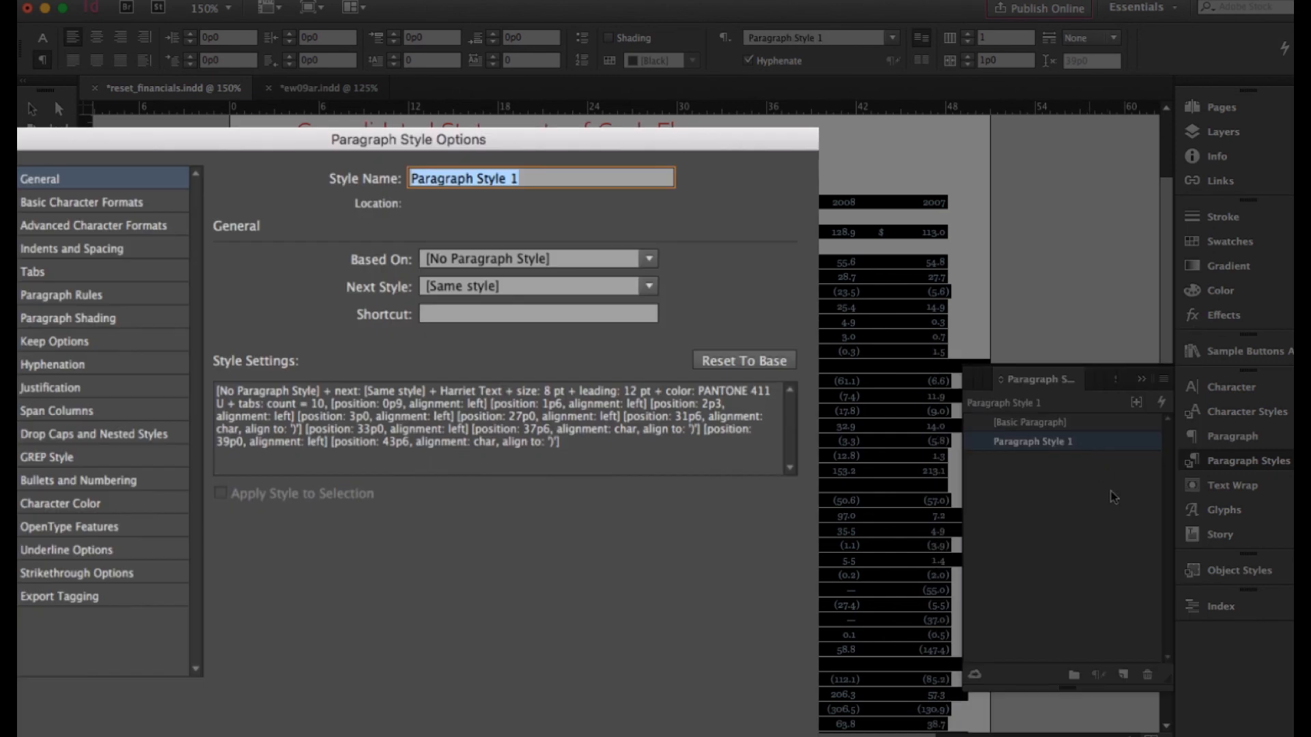
{"action": "type", "text": "charts"}
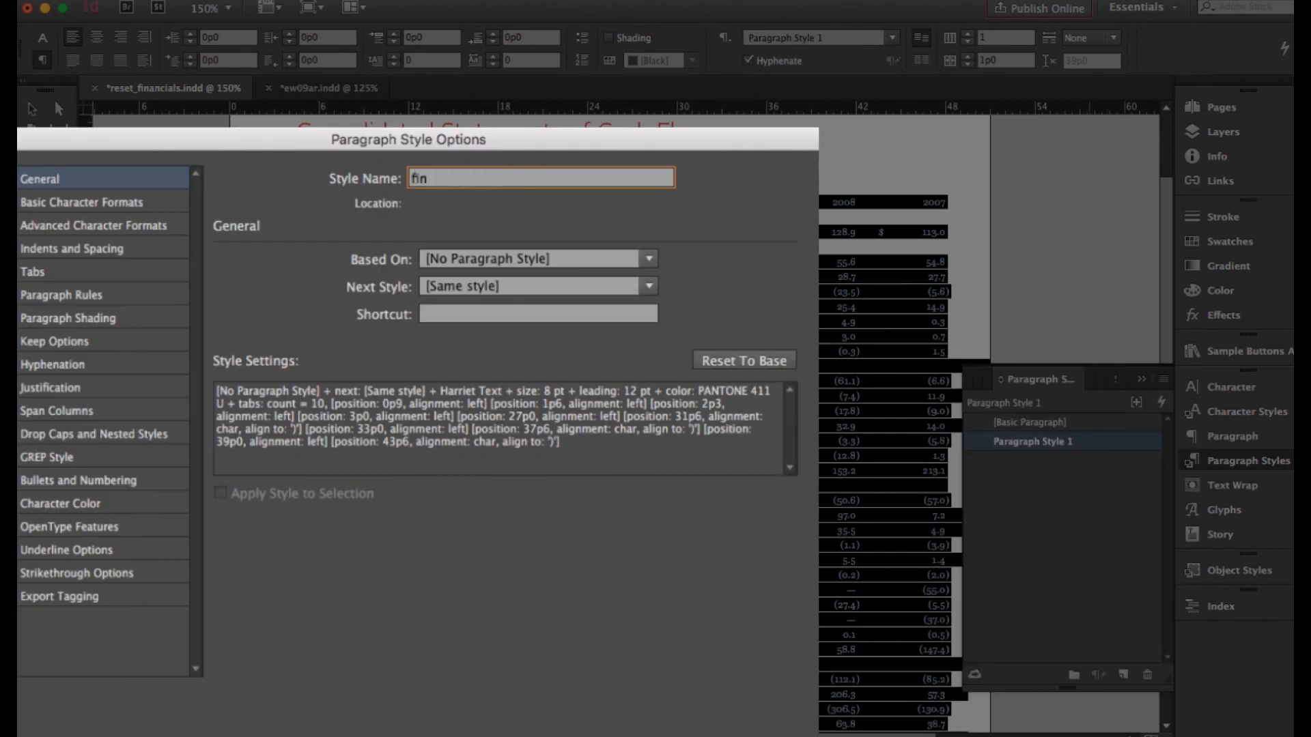
{"action": "type", "text": " tye"}
{"action": "key", "text": "Return"}
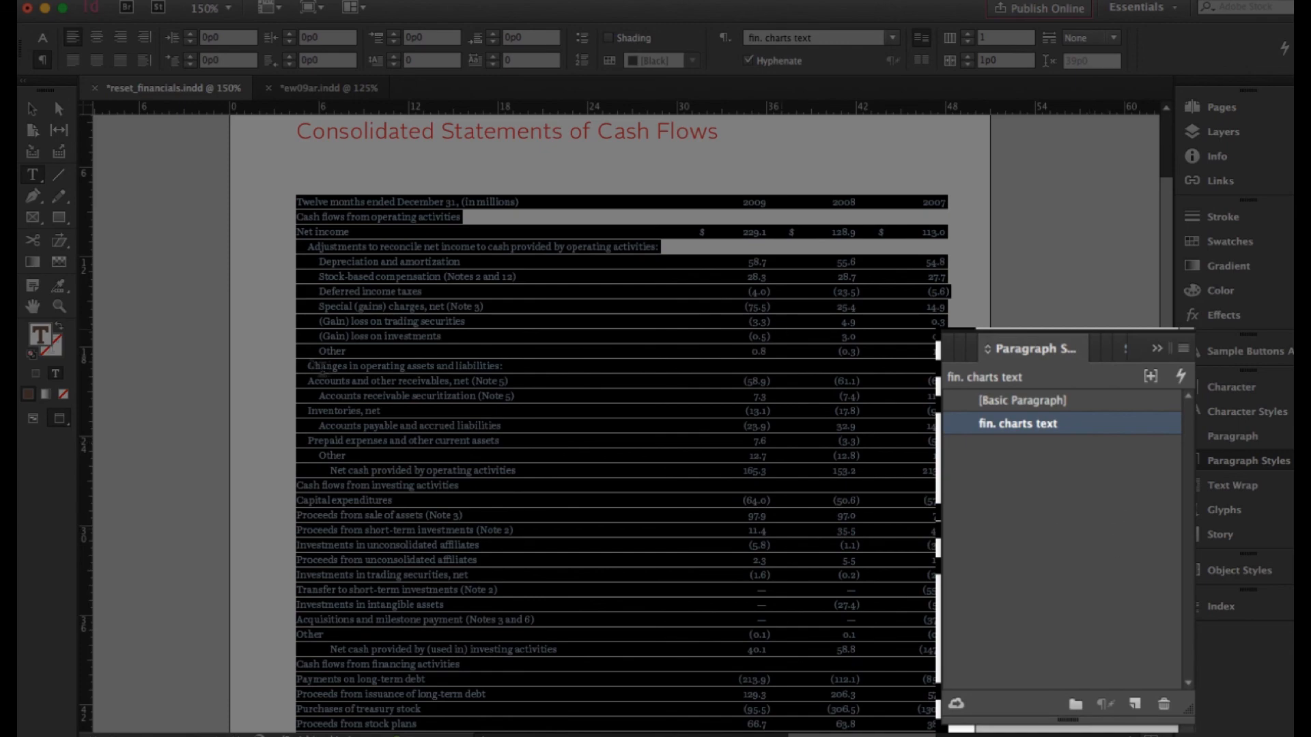
- Set the "(in millions)" text in the statement's first line to Regular Italic
{"action": "left_click", "coordinate": [471, 452]}
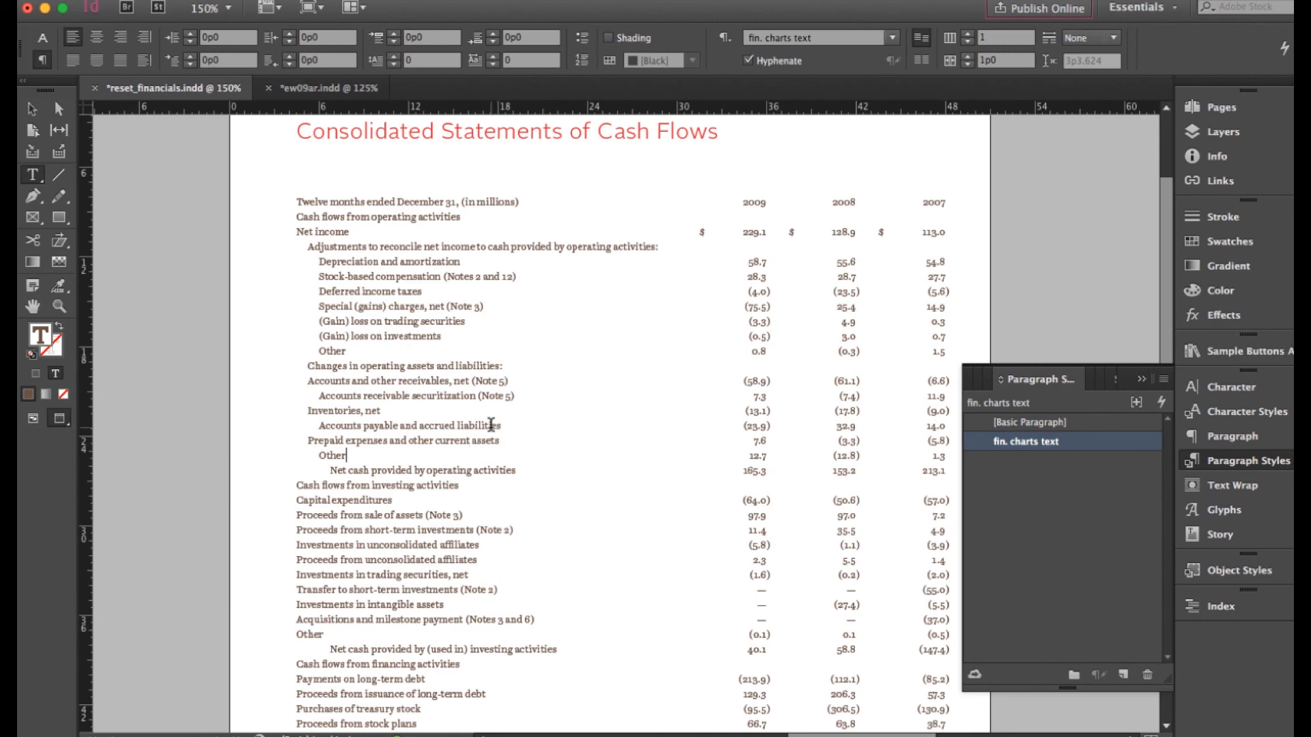
{"action": "scroll", "coordinate": [487, 428], "scroll_direction": "down", "scroll_amount": 2}
{"action": "scroll", "coordinate": [488, 428], "scroll_direction": "down", "scroll_amount": 5}
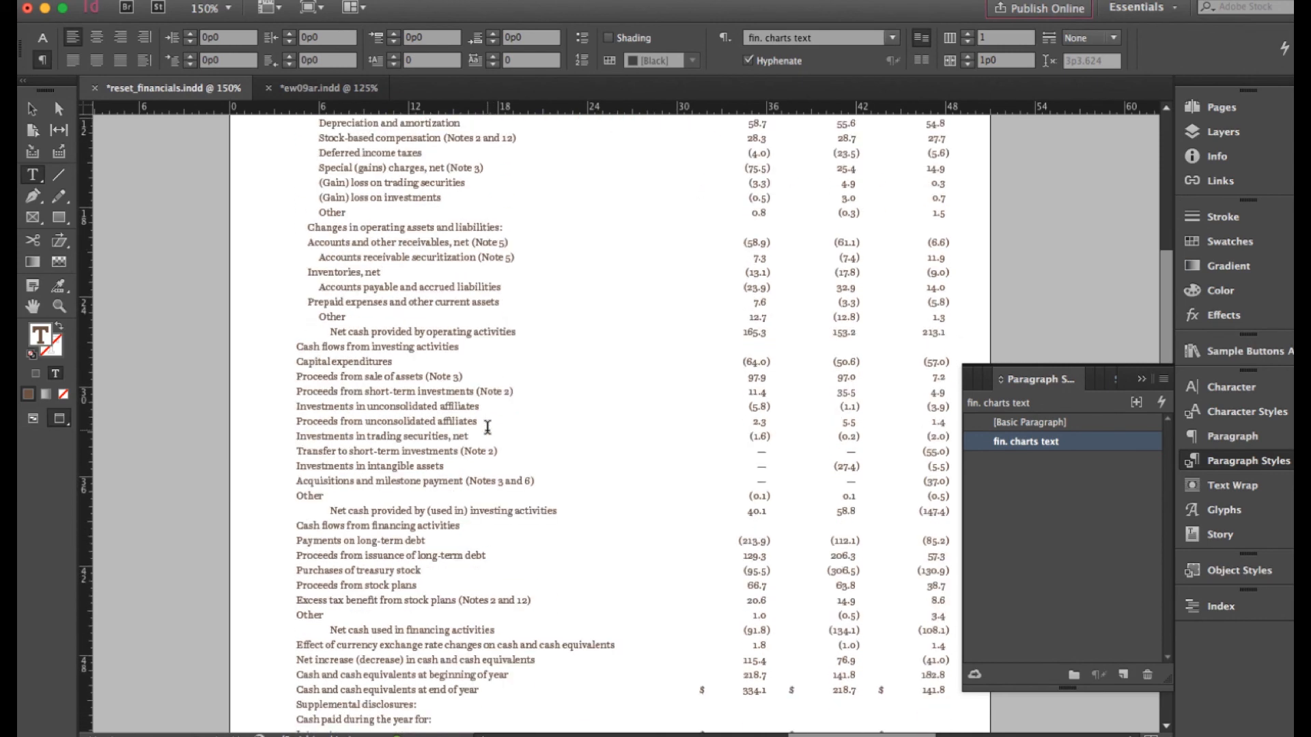
{"action": "scroll", "coordinate": [487, 427], "scroll_direction": "up", "scroll_amount": 6}
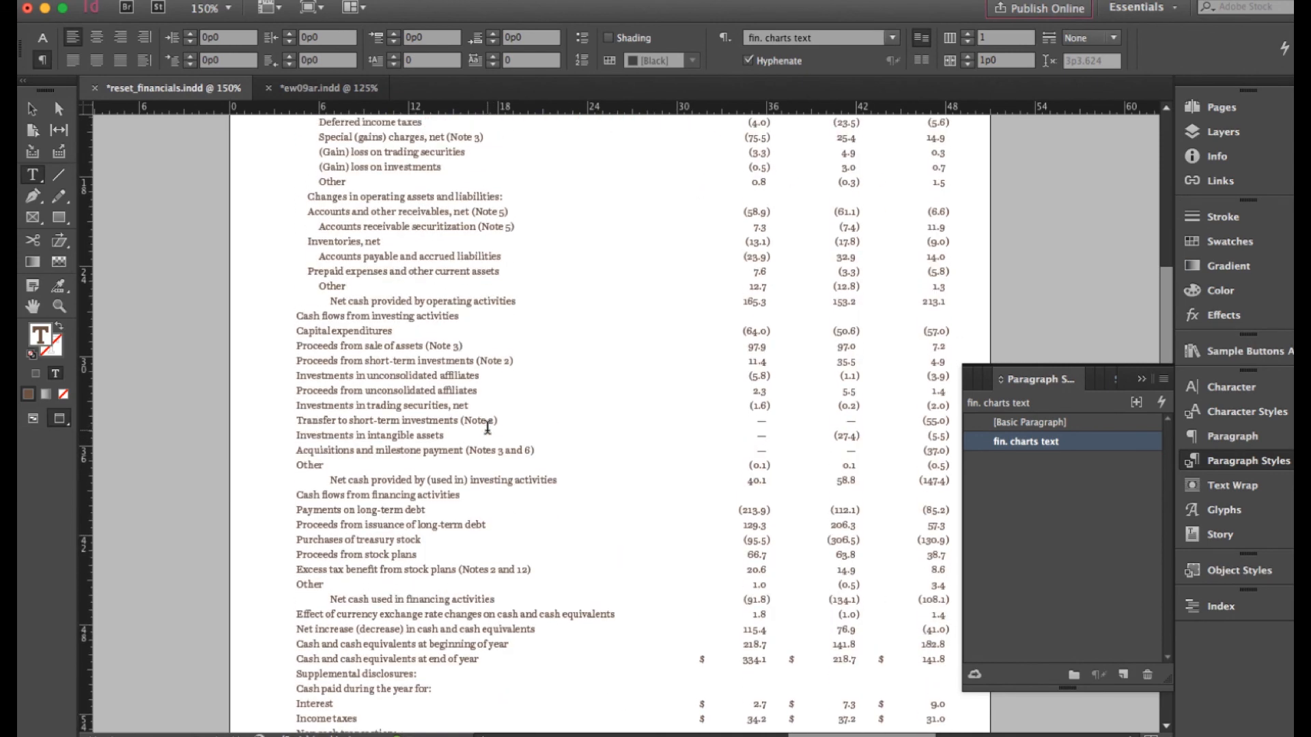
{"action": "left_click_drag", "start_coordinate": [519, 243], "coordinate": [464, 242]}
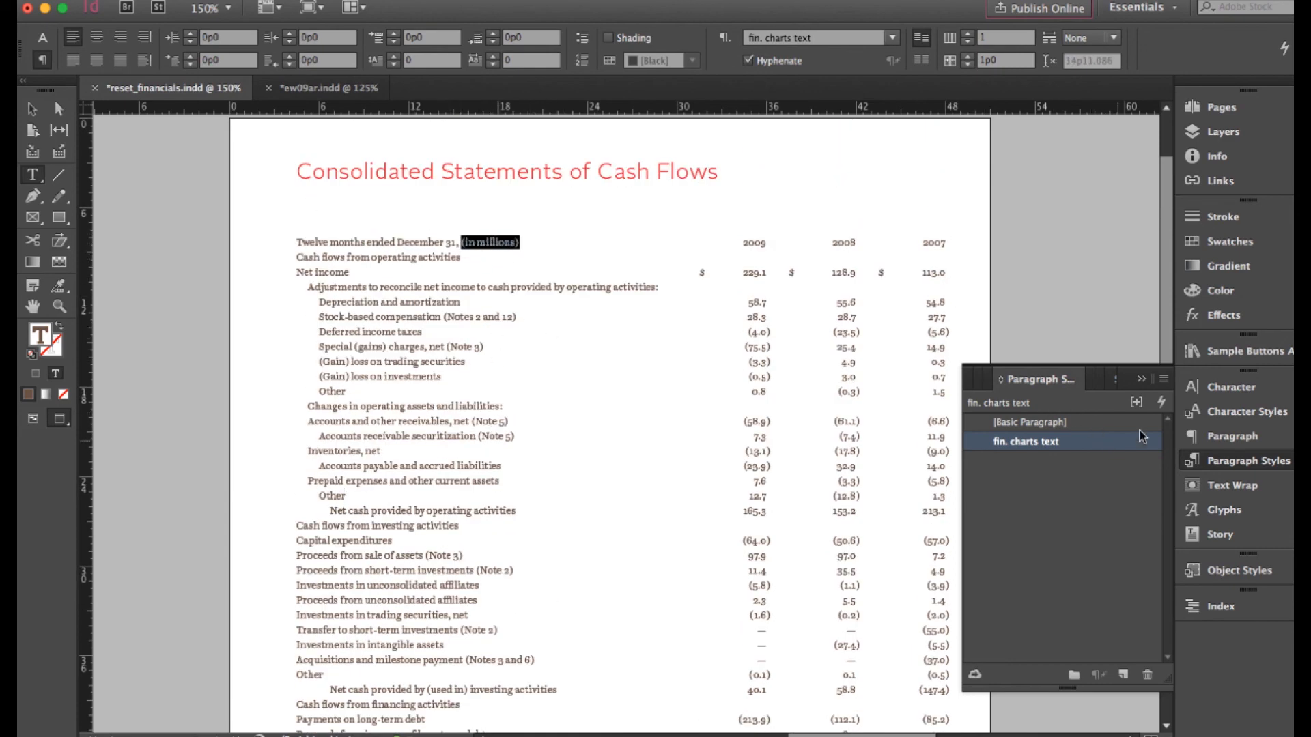
{"action": "left_click", "coordinate": [1232, 387]}
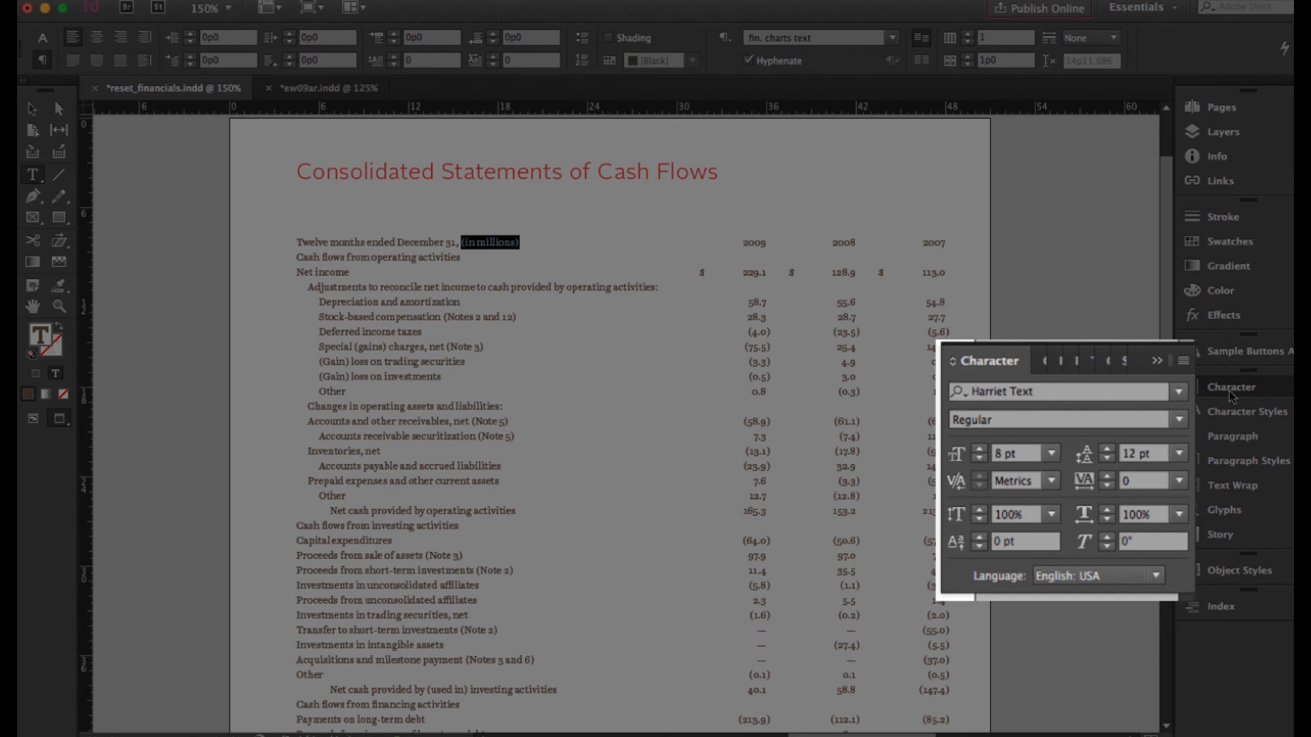
{"action": "left_click", "coordinate": [1181, 420]}
{"action": "left_click", "coordinate": [1120, 498]}
- Create a new character style from the italic "(in millions)" text and name it "subheads"
{"action": "left_click", "coordinate": [1273, 409]}
{"action": "left_click", "coordinate": [1135, 704]}
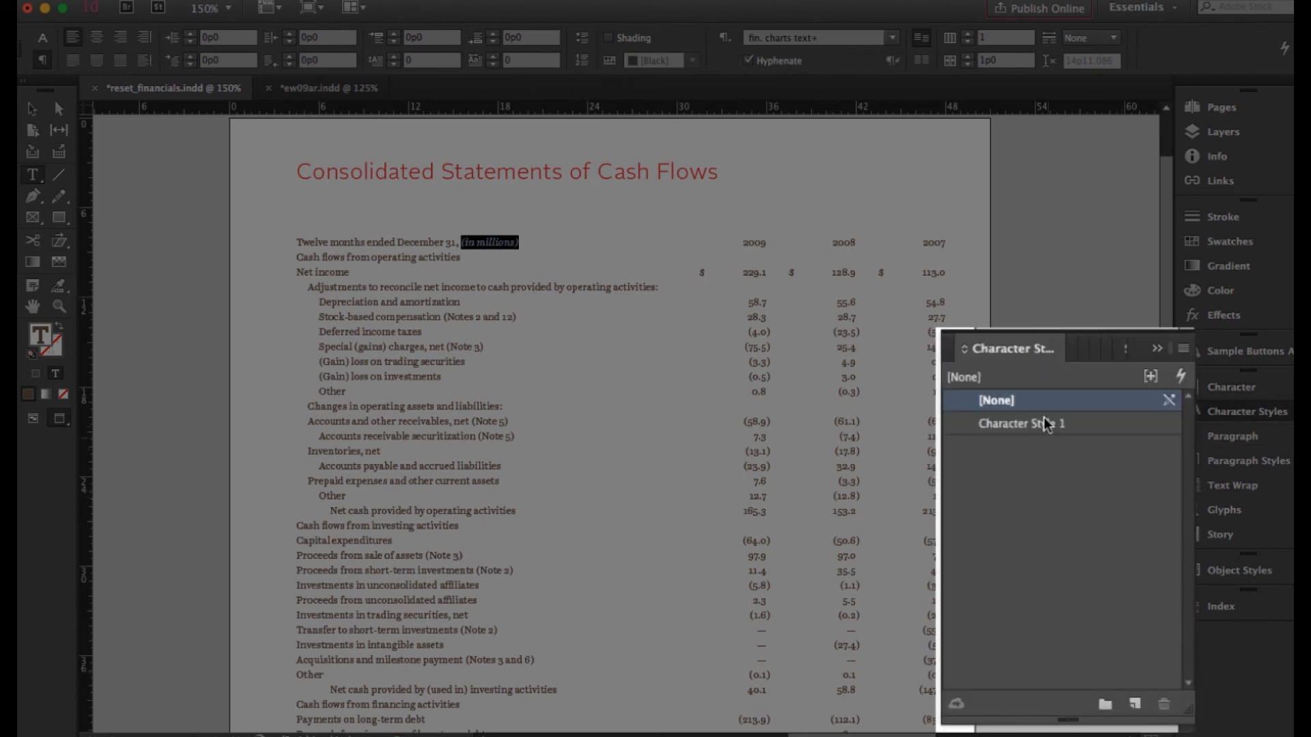
{"action": "double_click", "coordinate": [1046, 424]}
{"action": "type", "text": "it"}
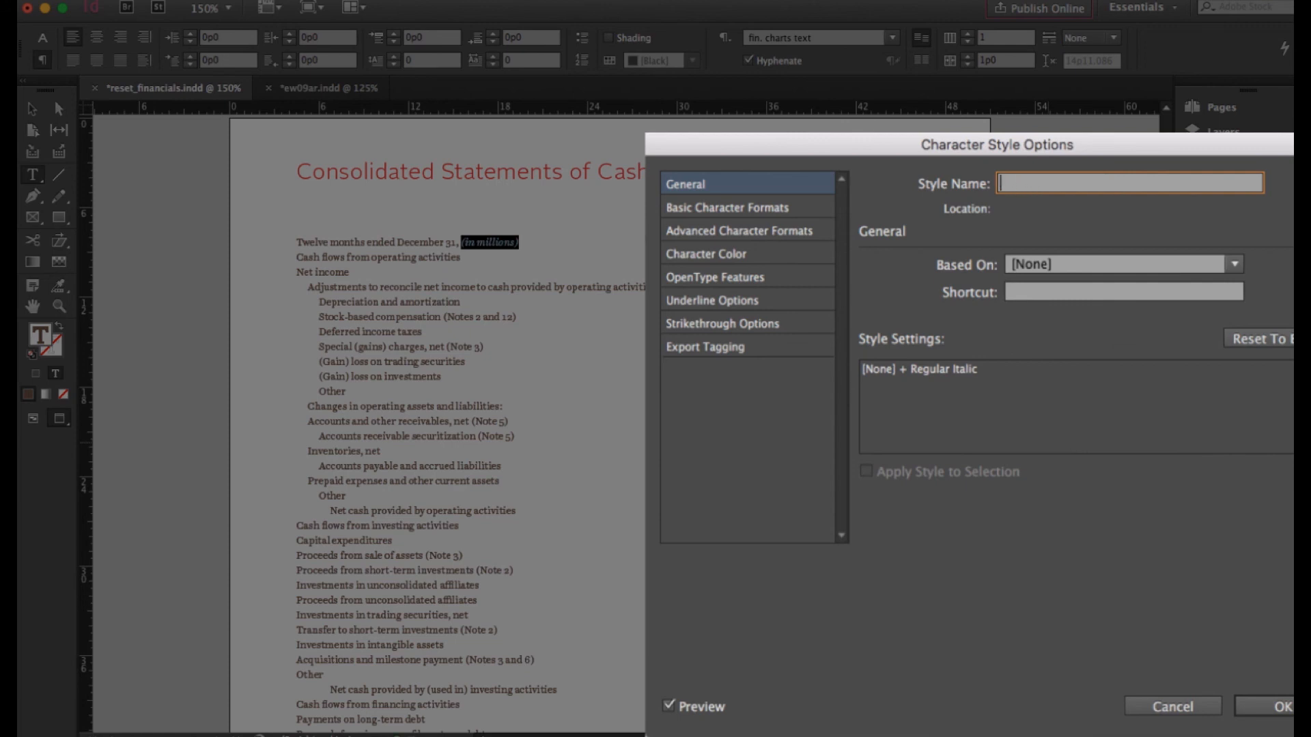
{"action": "type", "text": "bheads"}
{"action": "key", "text": "Return"}
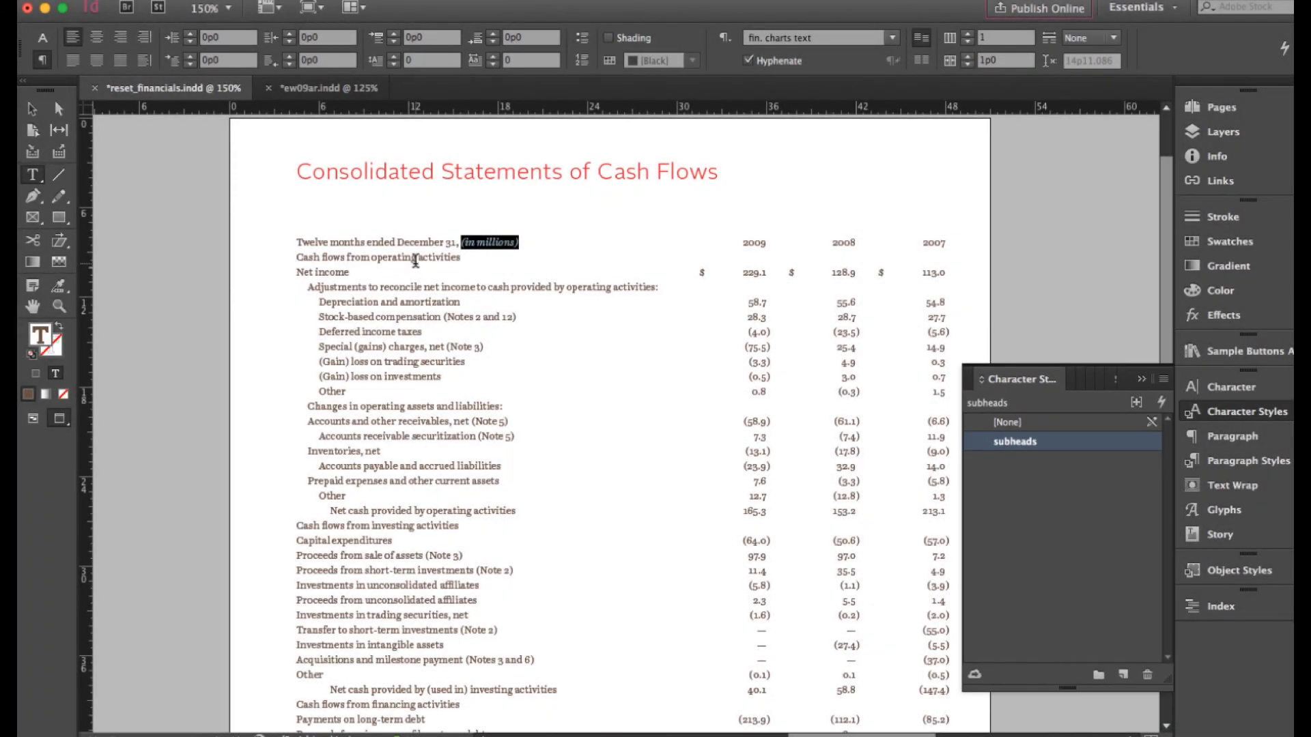
- Apply the subheads character style to the "Cash flows from operating activities", "Changes in operating assets and liabilities:" and "Cash flows from investing activities" lines
{"action": "triple_click", "coordinate": [414, 258]}
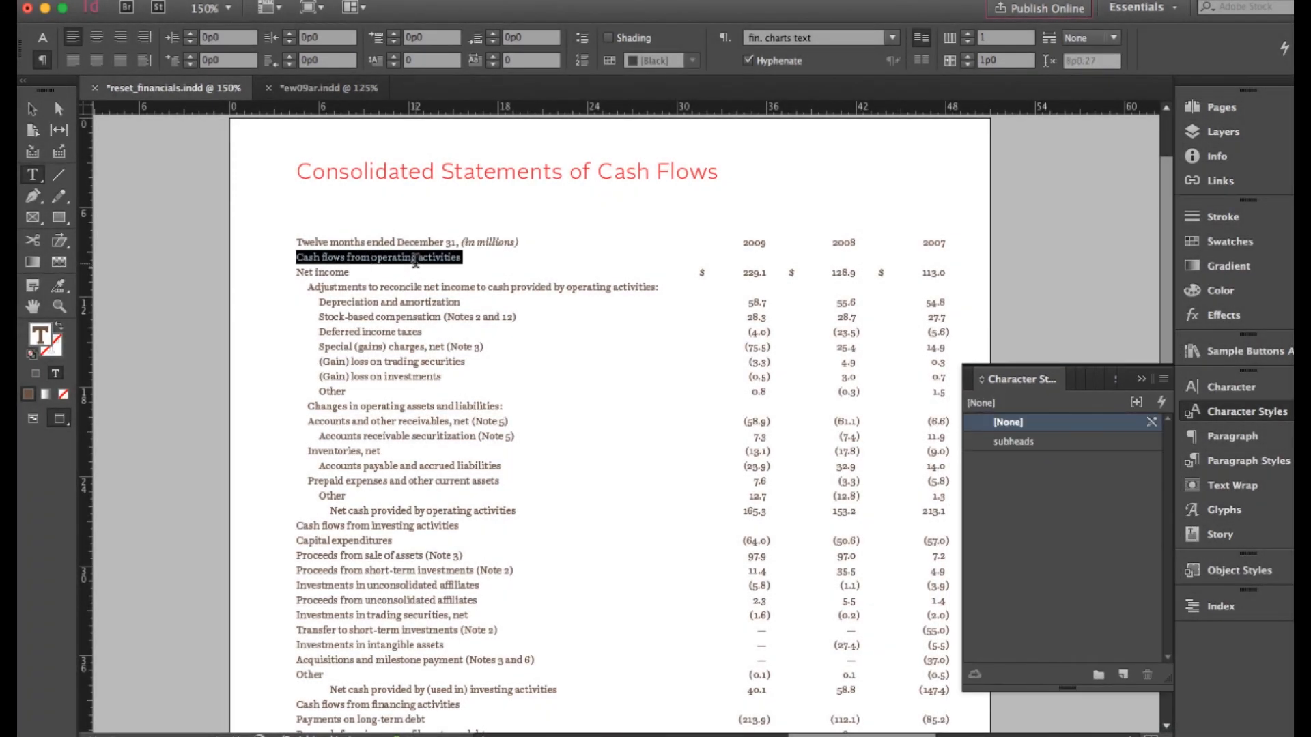
{"action": "left_click", "coordinate": [1028, 442]}
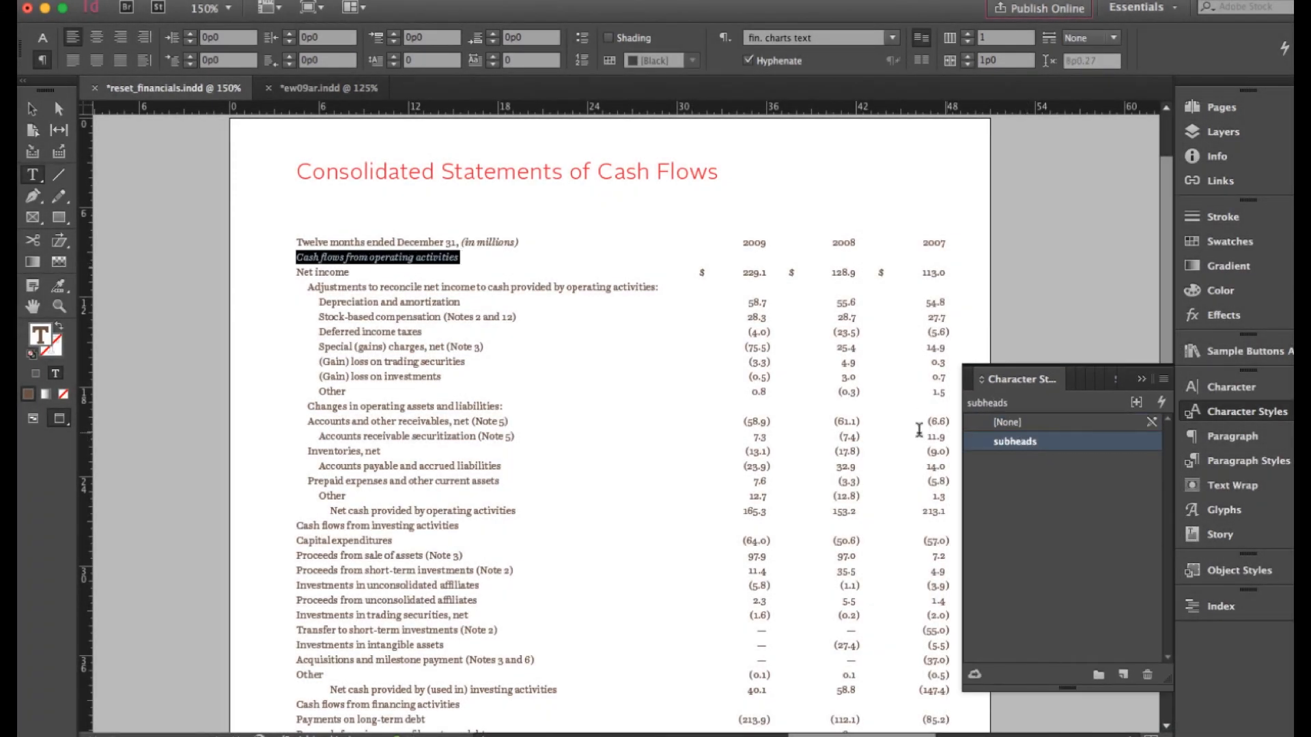
{"action": "triple_click", "coordinate": [413, 404]}
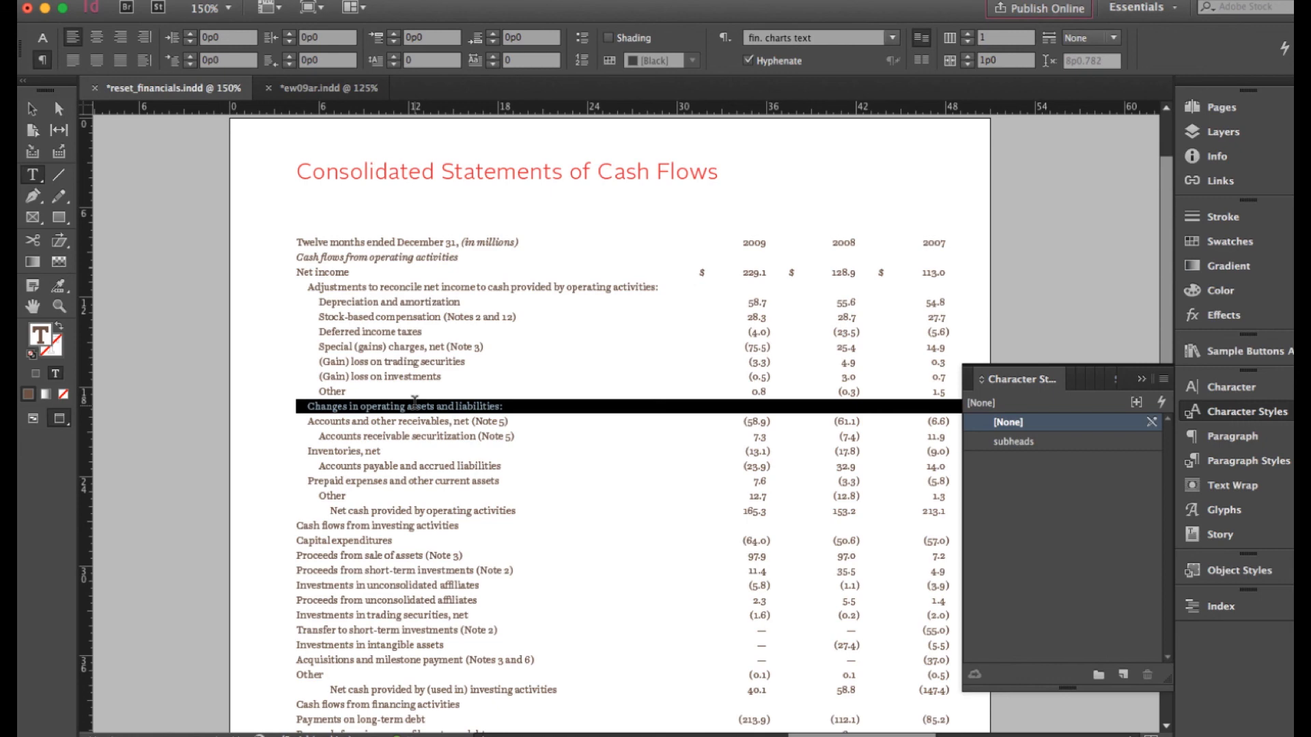
{"action": "left_click", "coordinate": [1017, 442]}
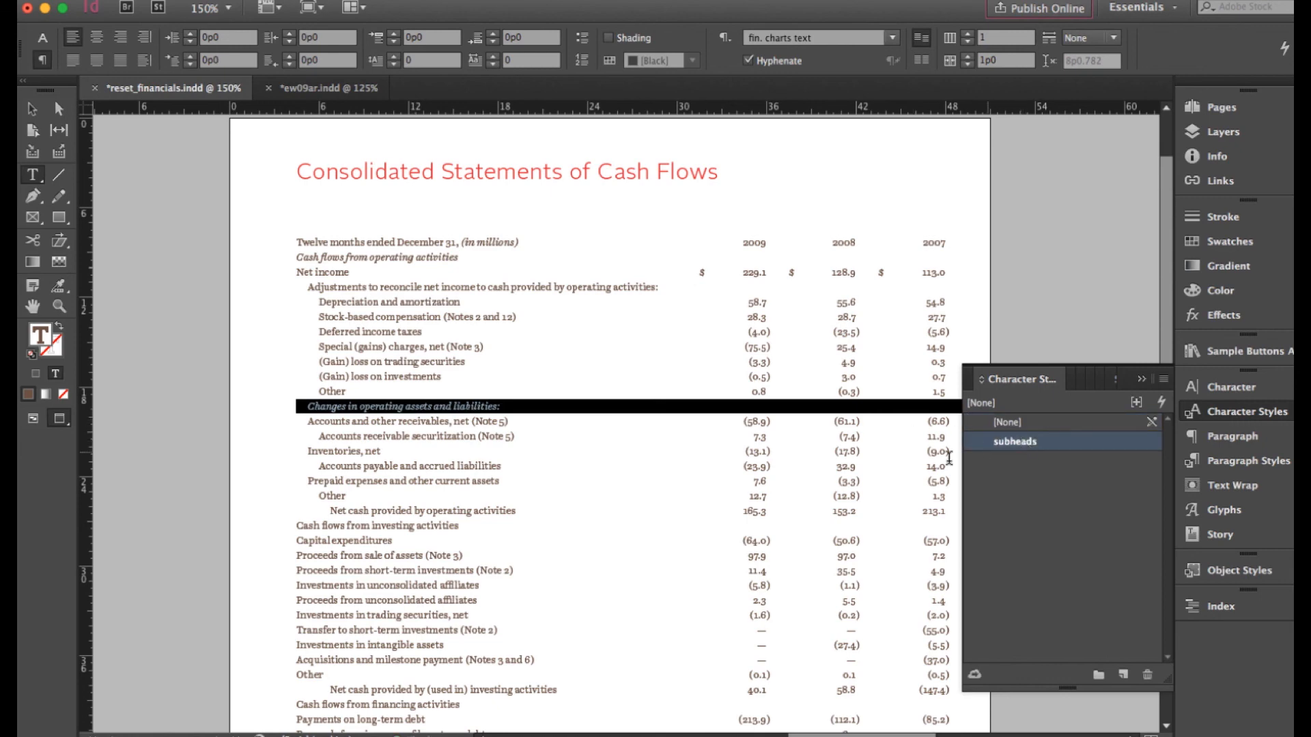
{"action": "triple_click", "coordinate": [462, 524]}
{"action": "left_click", "coordinate": [1018, 442]}
- Apply the subheads character style to the "Cash flows from financing activities" and "Supplemental disclosures:" lines
{"action": "scroll", "coordinate": [733, 430], "scroll_direction": "down", "scroll_amount": 3}
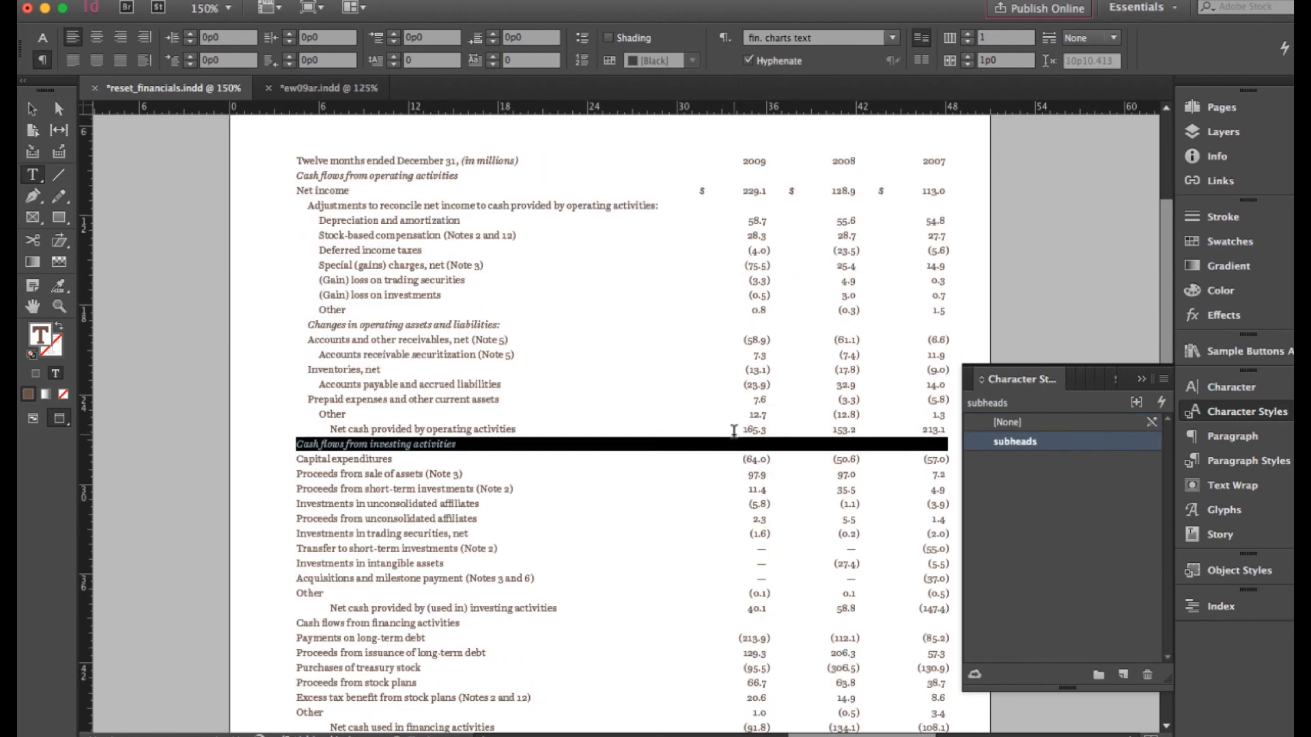
{"action": "scroll", "coordinate": [734, 430], "scroll_direction": "down", "scroll_amount": 3}
{"action": "triple_click", "coordinate": [522, 524]}
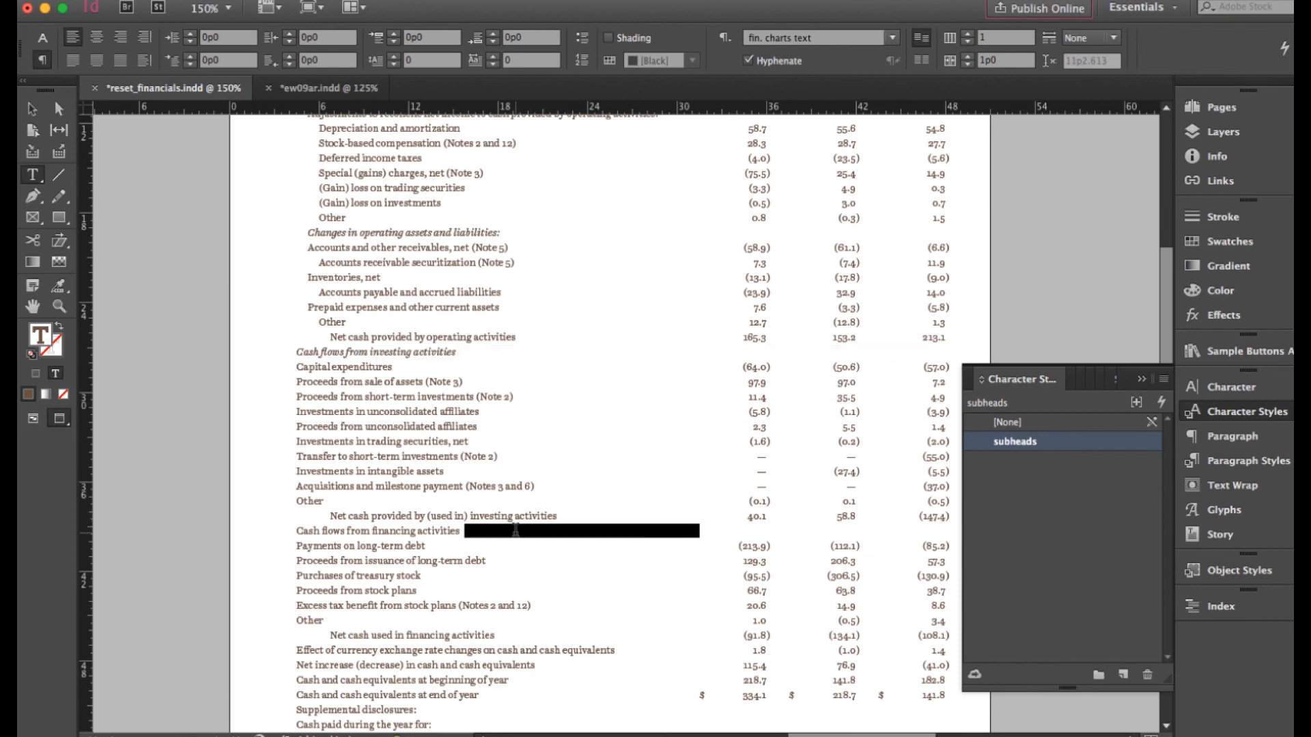
{"action": "left_click", "coordinate": [1027, 443]}
{"action": "scroll", "coordinate": [632, 509], "scroll_direction": "down", "scroll_amount": 3}
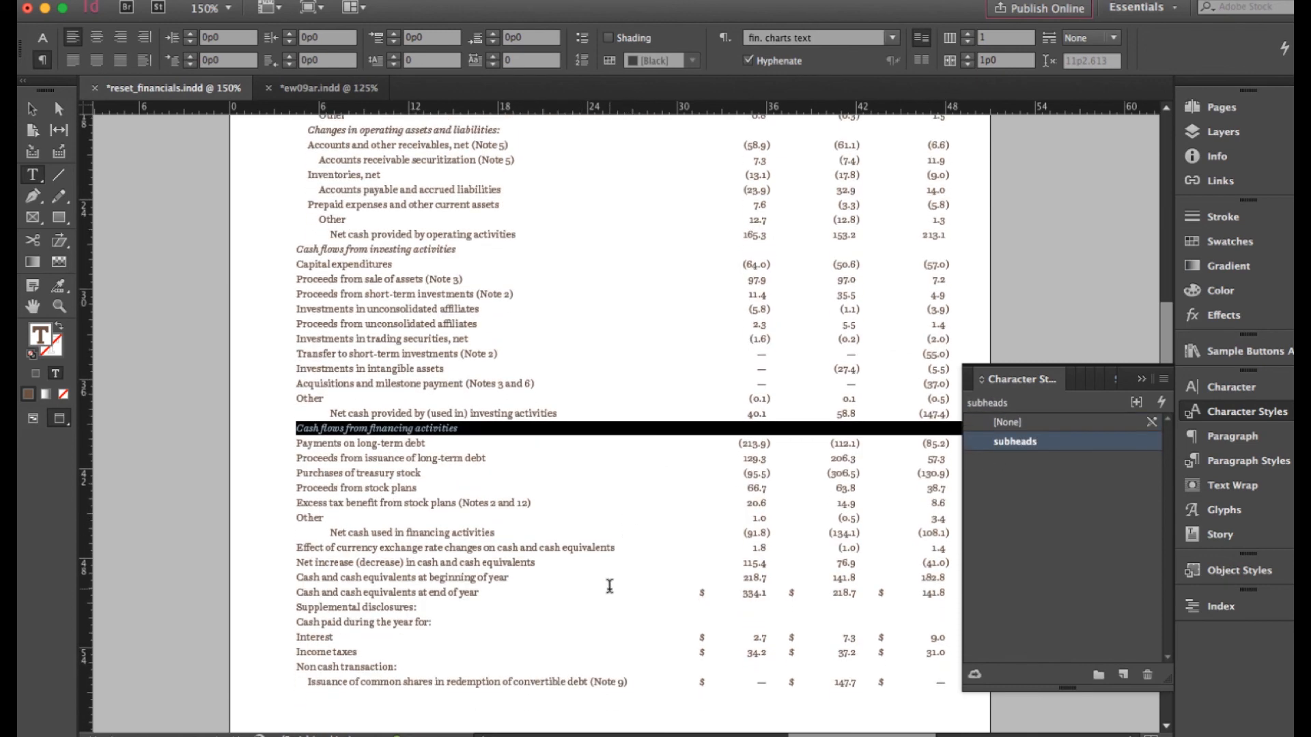
{"action": "triple_click", "coordinate": [437, 608]}
{"action": "left_click", "coordinate": [1013, 442]}
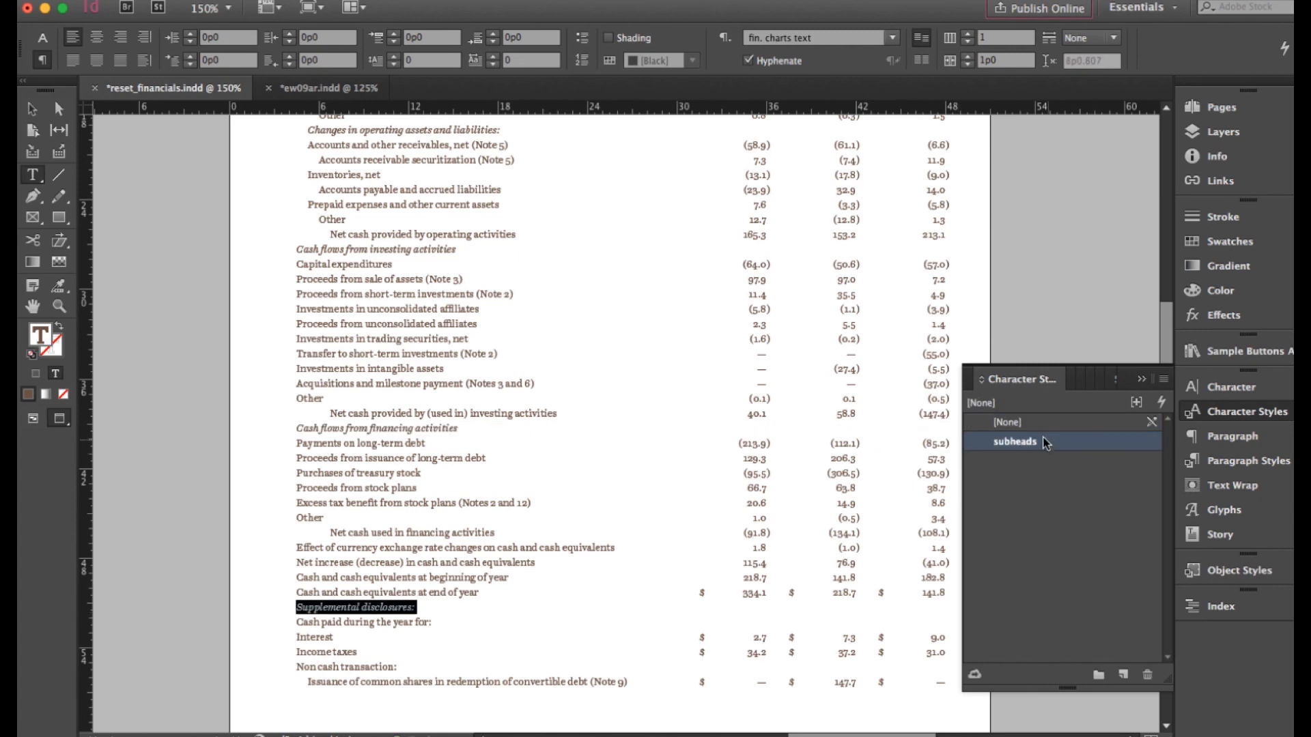
- Set the 2009, 2008 and 2007 column headings in Alright Sans Bold at 7 pt
{"action": "left_click", "coordinate": [695, 347]}
{"action": "scroll", "coordinate": [696, 355], "scroll_direction": "up", "scroll_amount": 1}
{"action": "scroll", "coordinate": [698, 381], "scroll_direction": "up", "scroll_amount": 6}
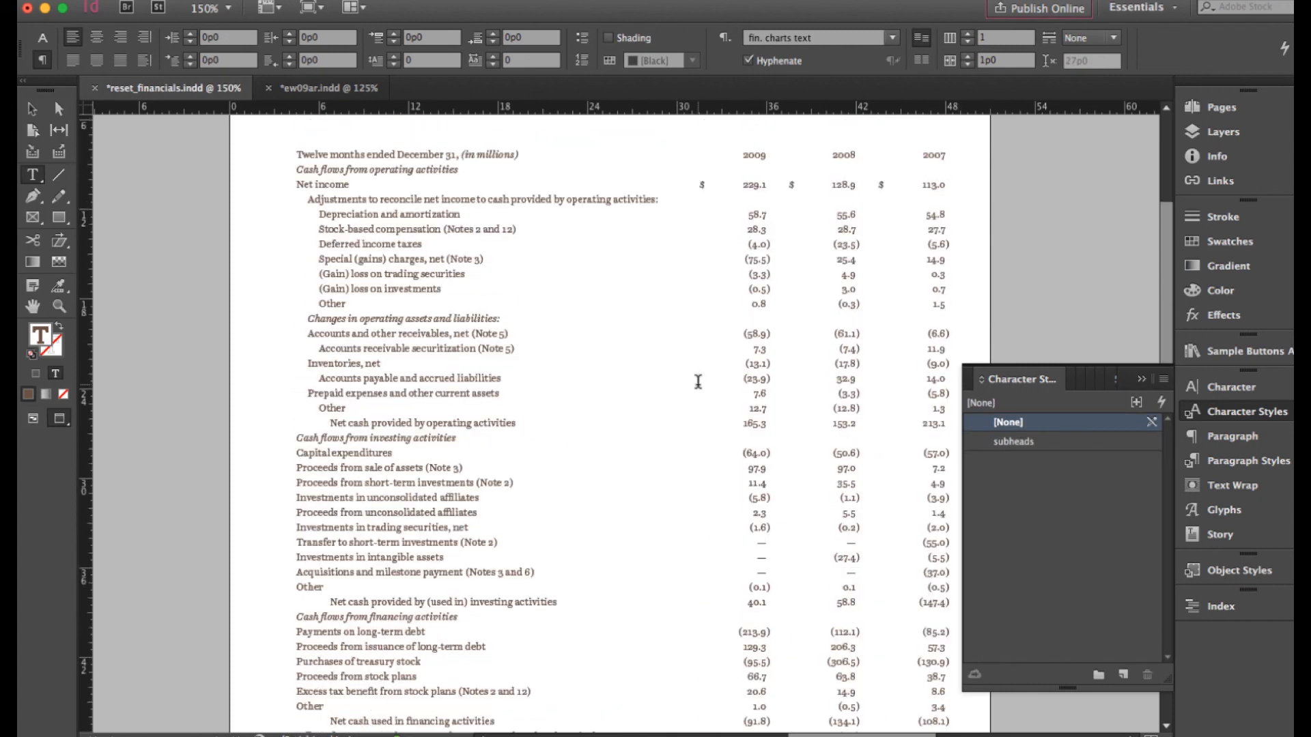
{"action": "scroll", "coordinate": [697, 380], "scroll_direction": "up", "scroll_amount": 1}
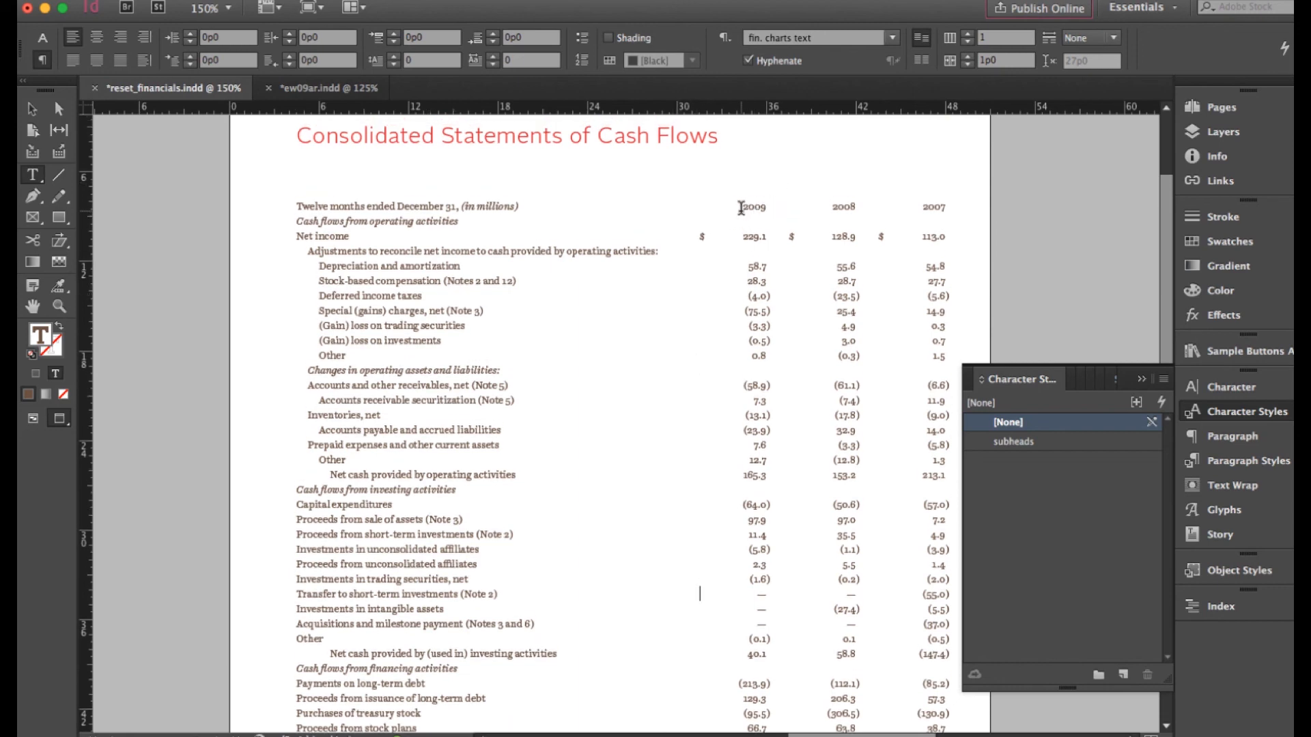
{"action": "left_click_drag", "start_coordinate": [742, 207], "coordinate": [976, 200]}
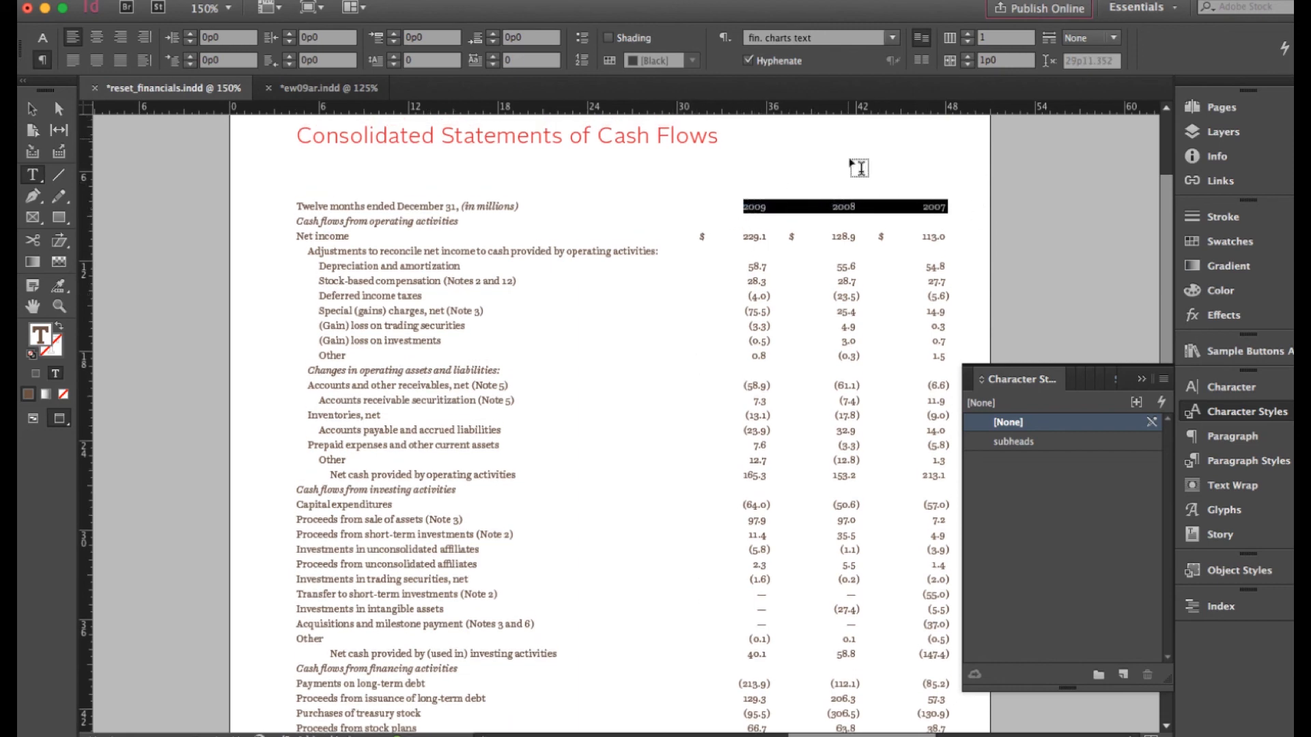
{"action": "left_click", "coordinate": [1214, 387]}
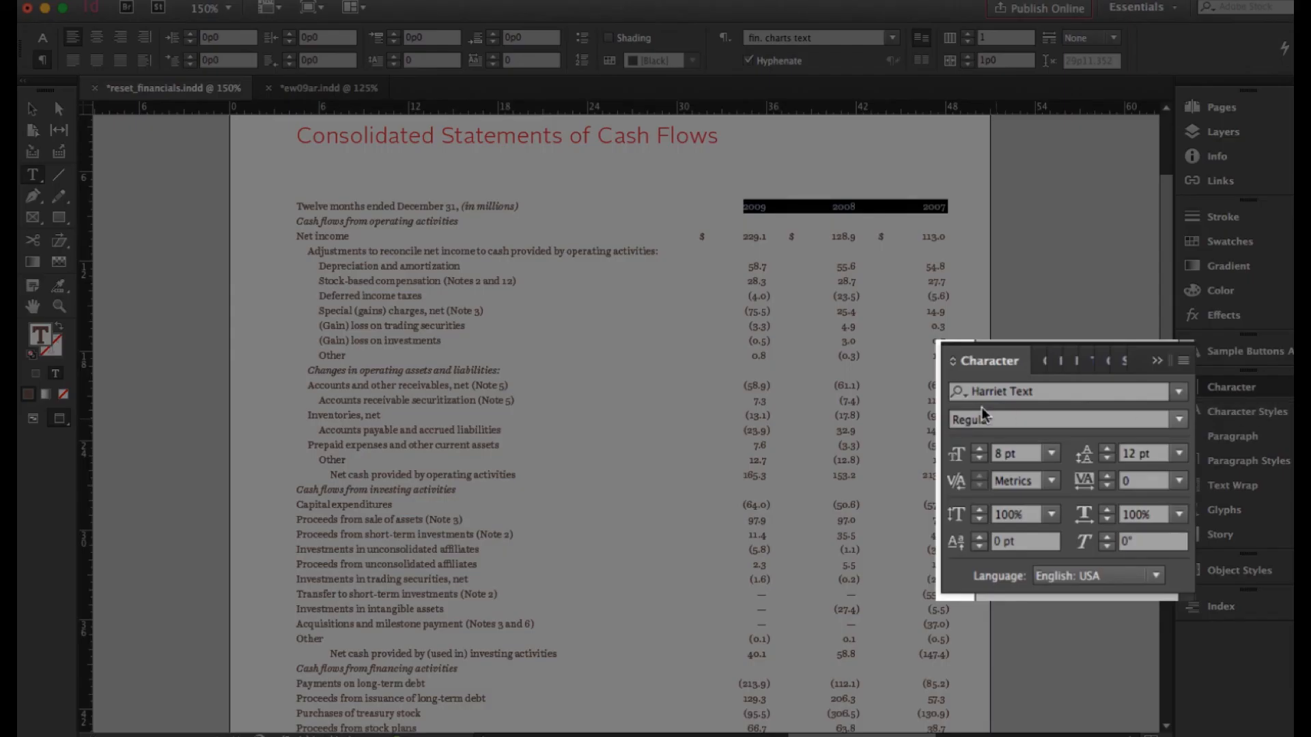
{"action": "left_click", "coordinate": [1058, 407]}
{"action": "type", "text": "alr"}
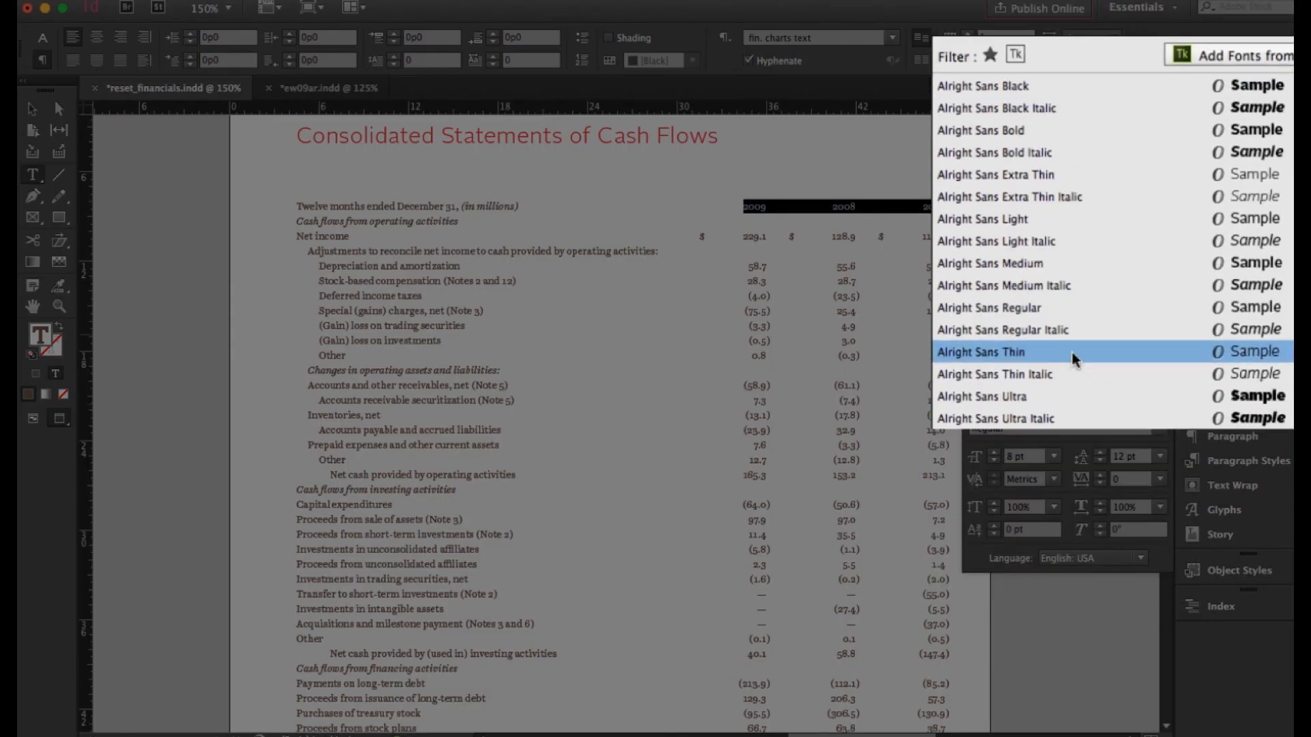
{"action": "left_click", "coordinate": [1199, 130]}
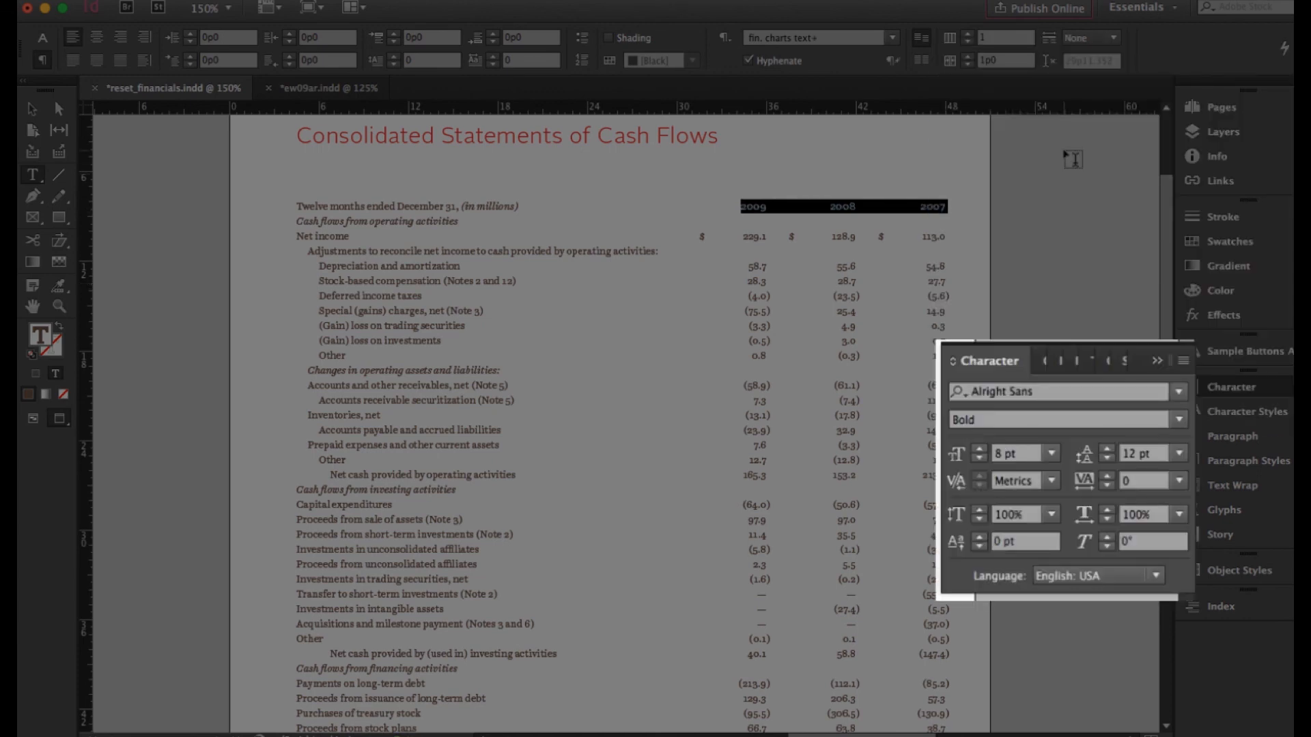
{"action": "left_click", "coordinate": [980, 458]}
- Set the tracking of the three year headings to 350
{"action": "left_click", "coordinate": [1150, 481]}
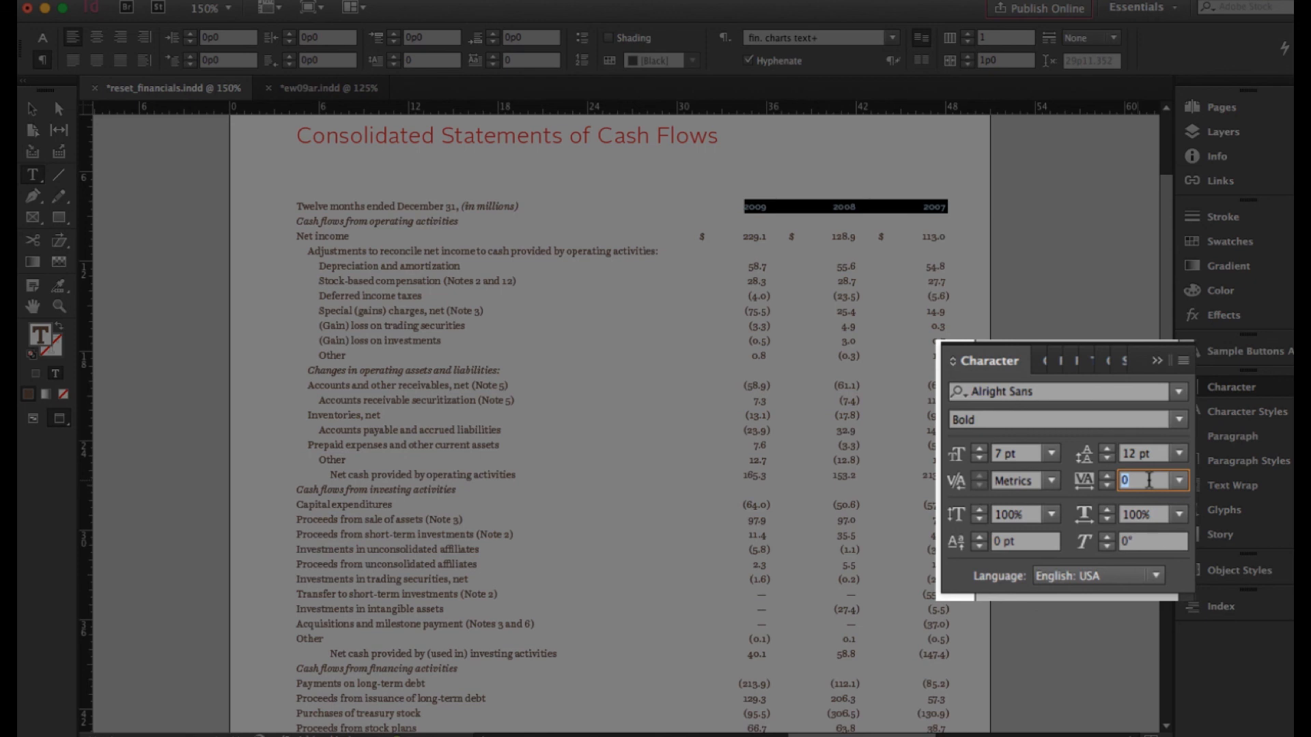
{"action": "type", "text": "350'"}
{"action": "key", "text": "Return"}
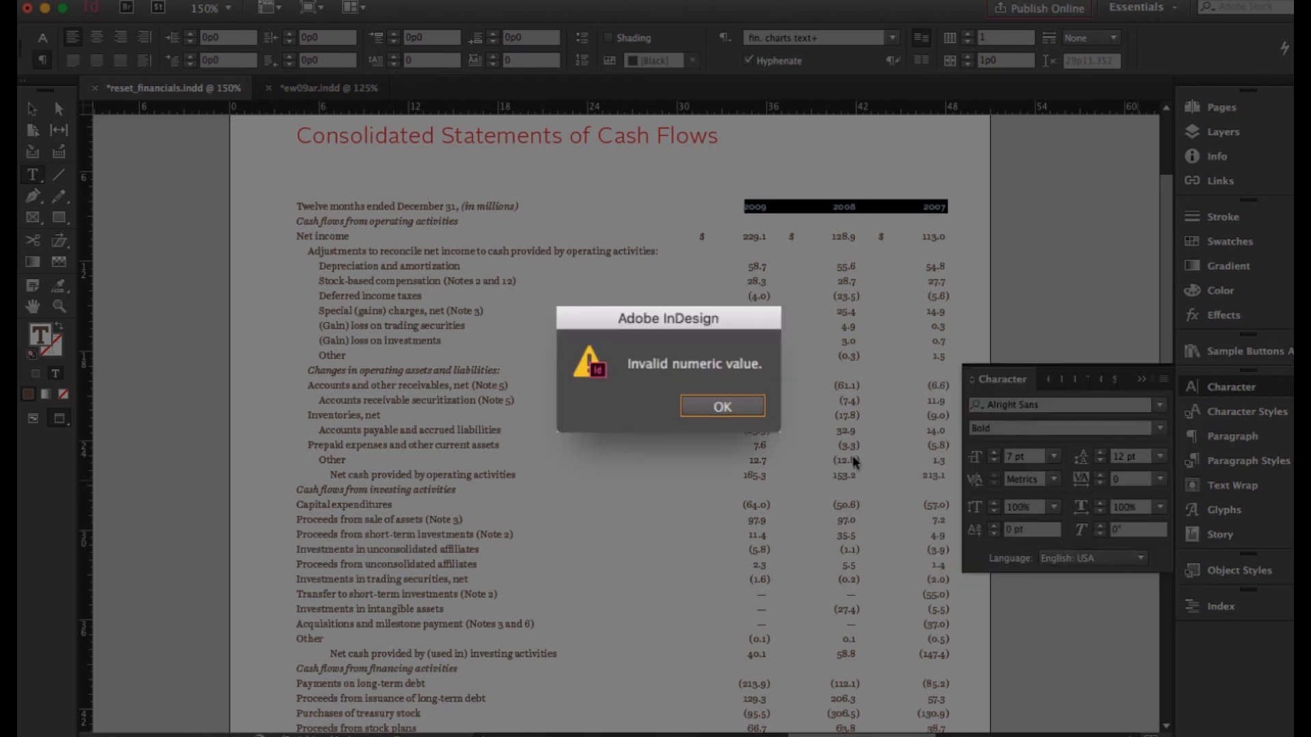
{"action": "left_click", "coordinate": [749, 404]}
{"action": "type", "text": "3"}
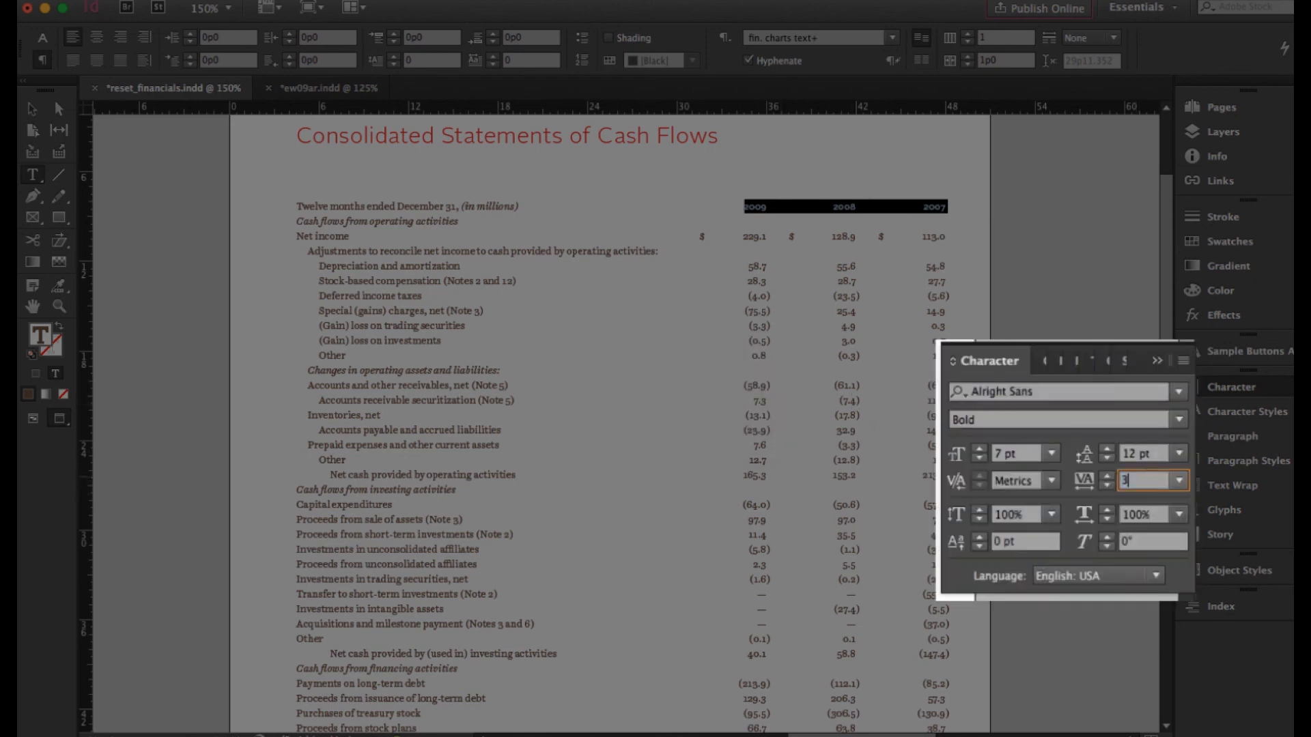
{"action": "type", "text": "50"}
{"action": "key", "text": "Tab"}
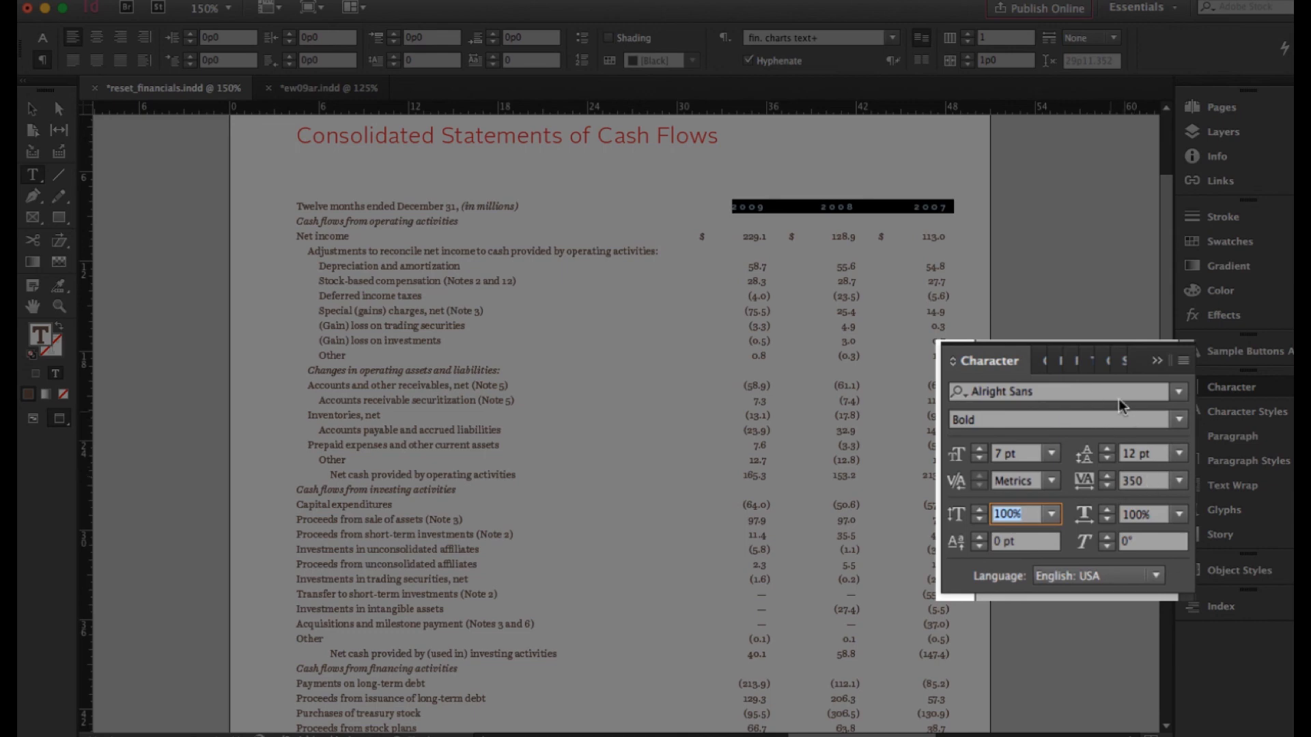
- Set the tracking of the three year headings to 300
{"action": "double_click", "coordinate": [1143, 481]}
{"action": "type", "text": "300"}
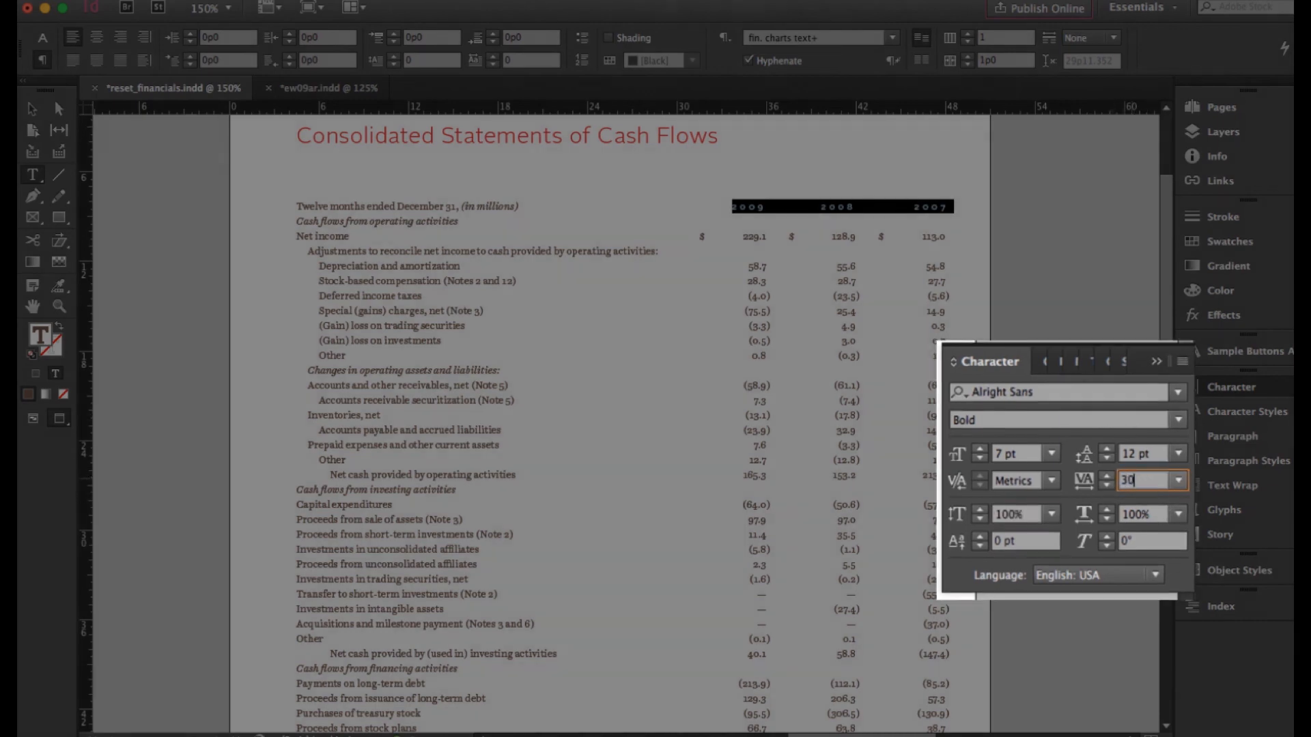
{"action": "key", "text": "Tab"}
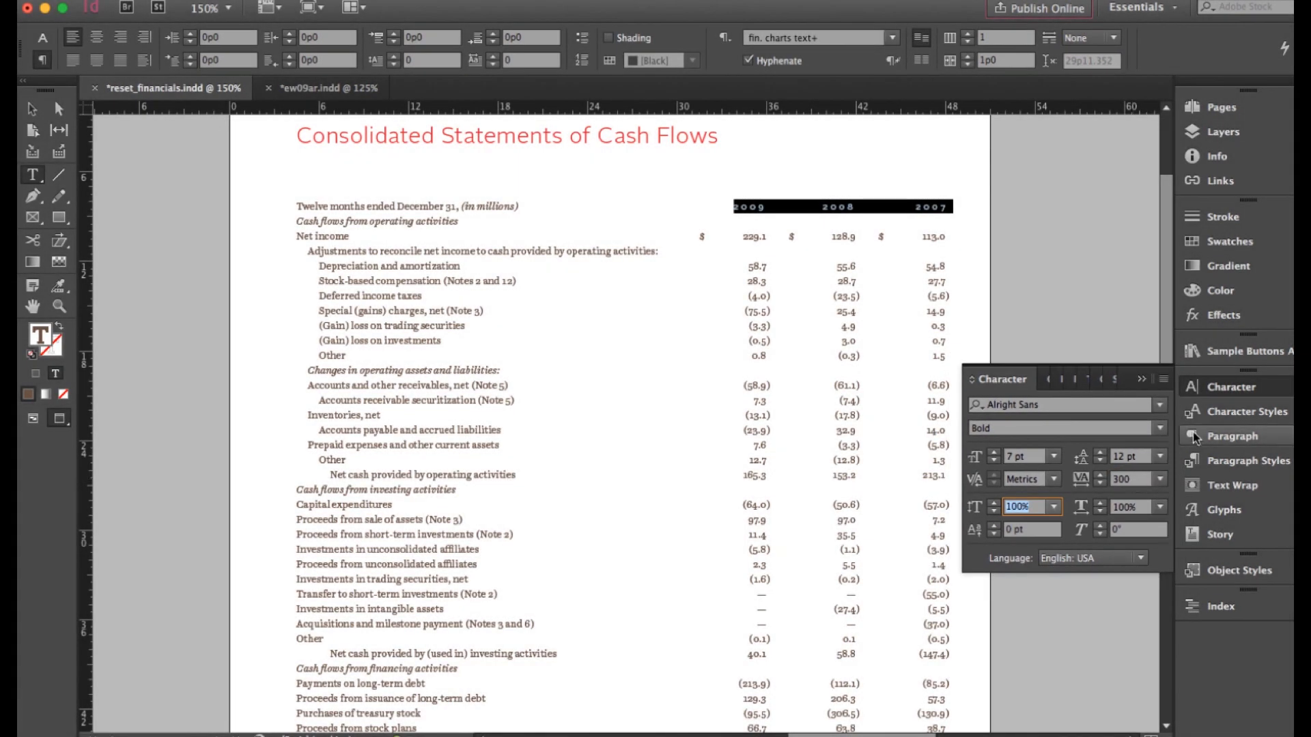
- Create a new character style from the formatted year headings and name it "years"
{"action": "left_click", "coordinate": [1240, 413]}
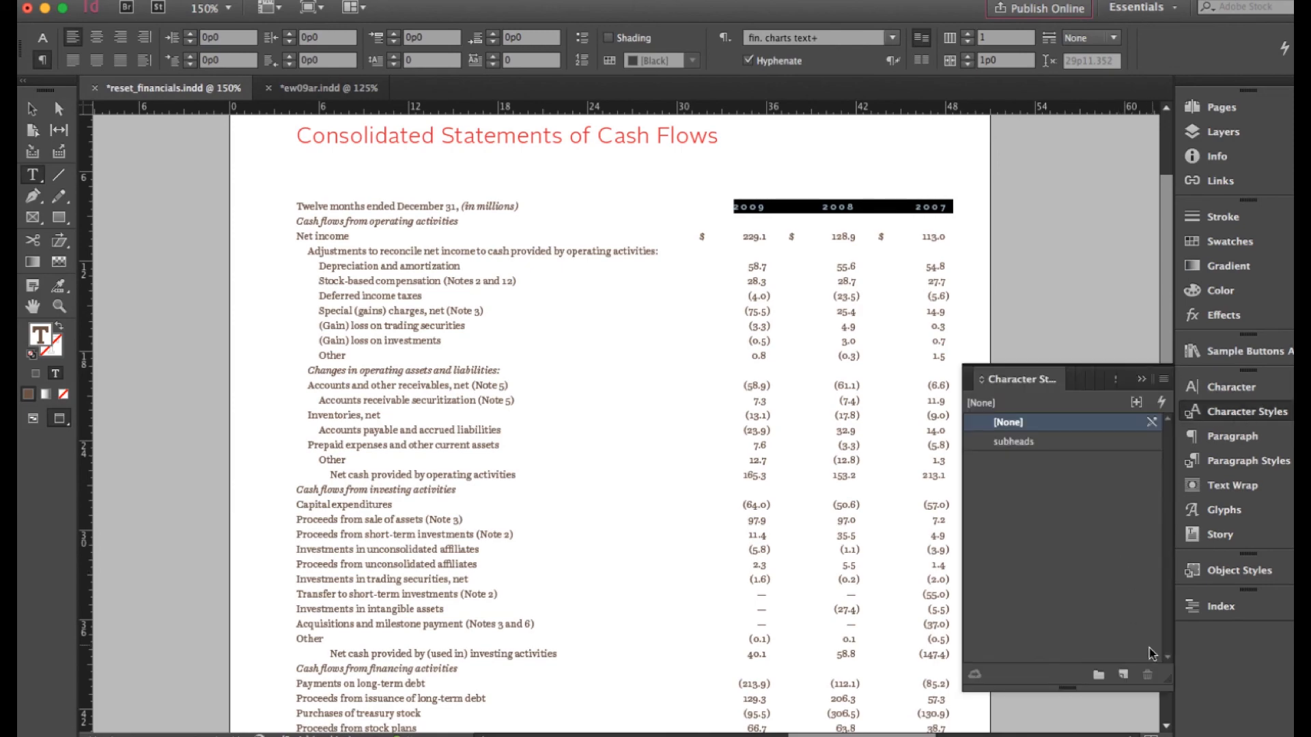
{"action": "left_click", "coordinate": [1123, 675]}
{"action": "double_click", "coordinate": [1067, 451]}
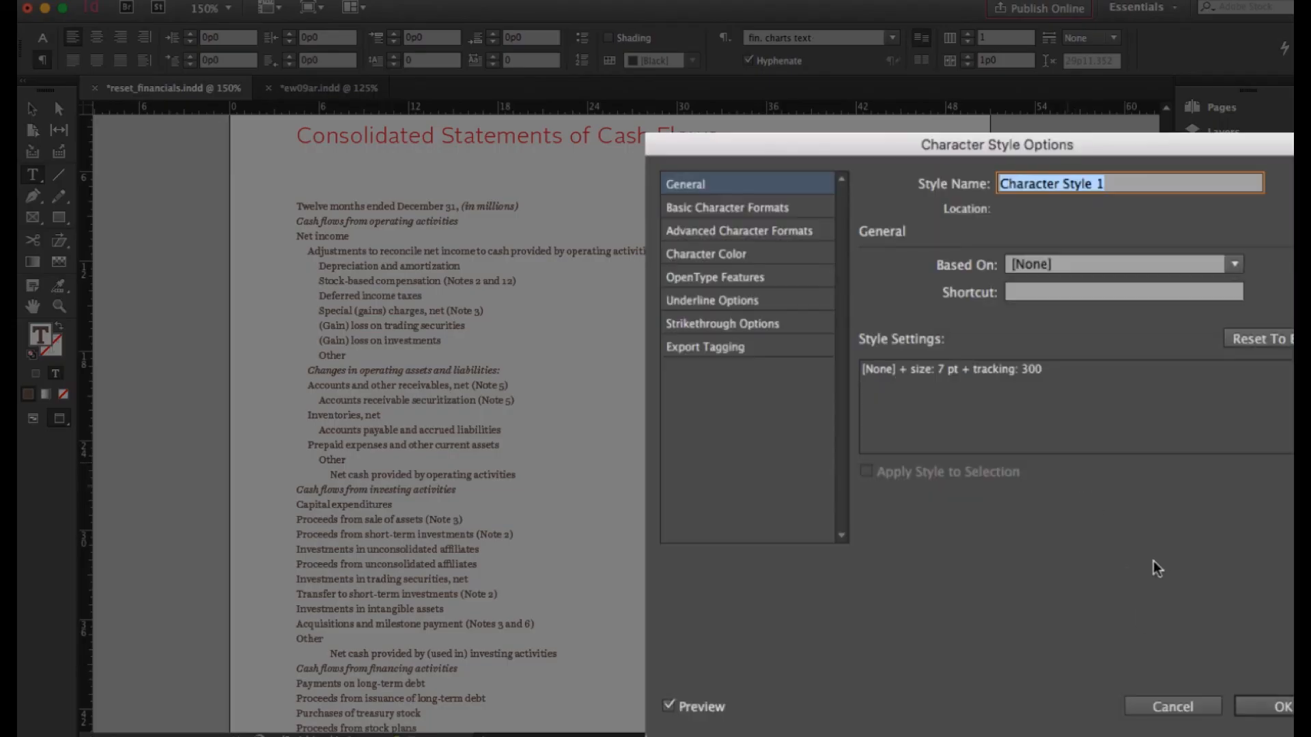
{"action": "type", "text": "year"}
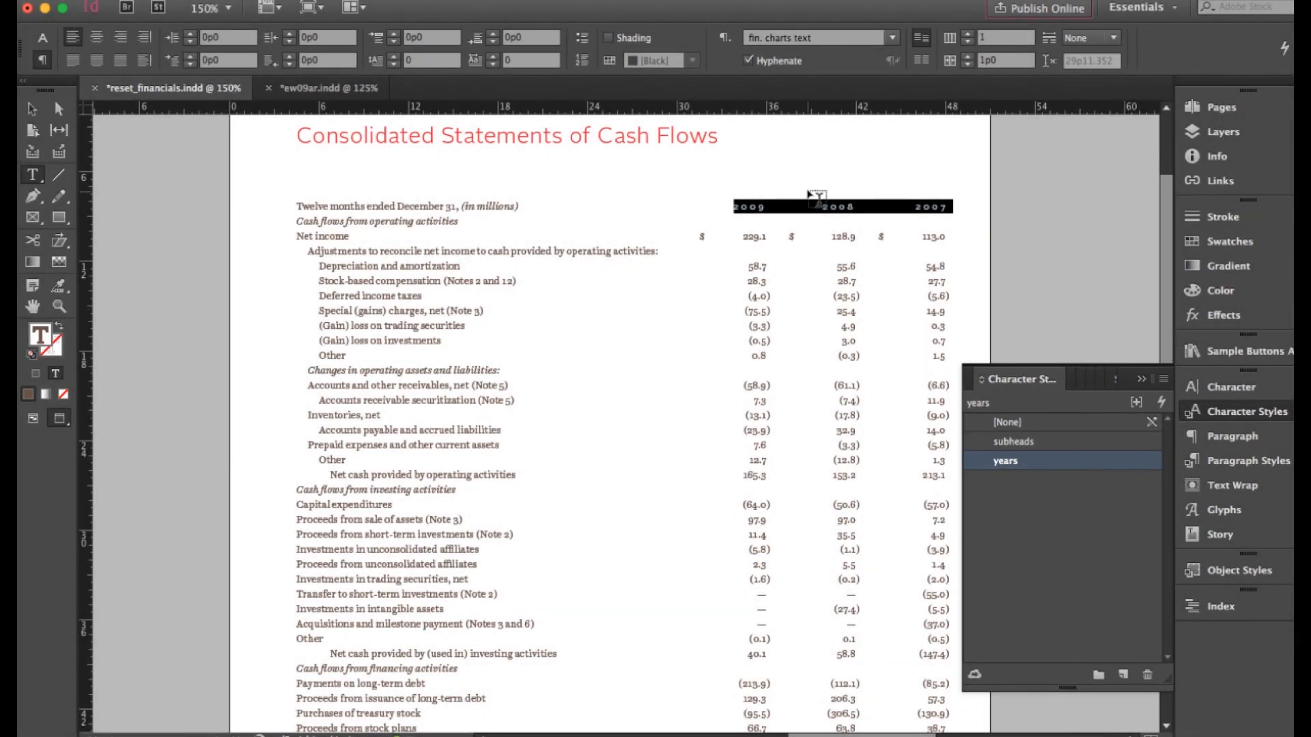
- Color only the 2009 column heading with the Red swatch
{"action": "left_click", "coordinate": [796, 207]}
{"action": "left_click_drag", "start_coordinate": [766, 208], "coordinate": [729, 208]}
{"action": "left_click", "coordinate": [1265, 244]}
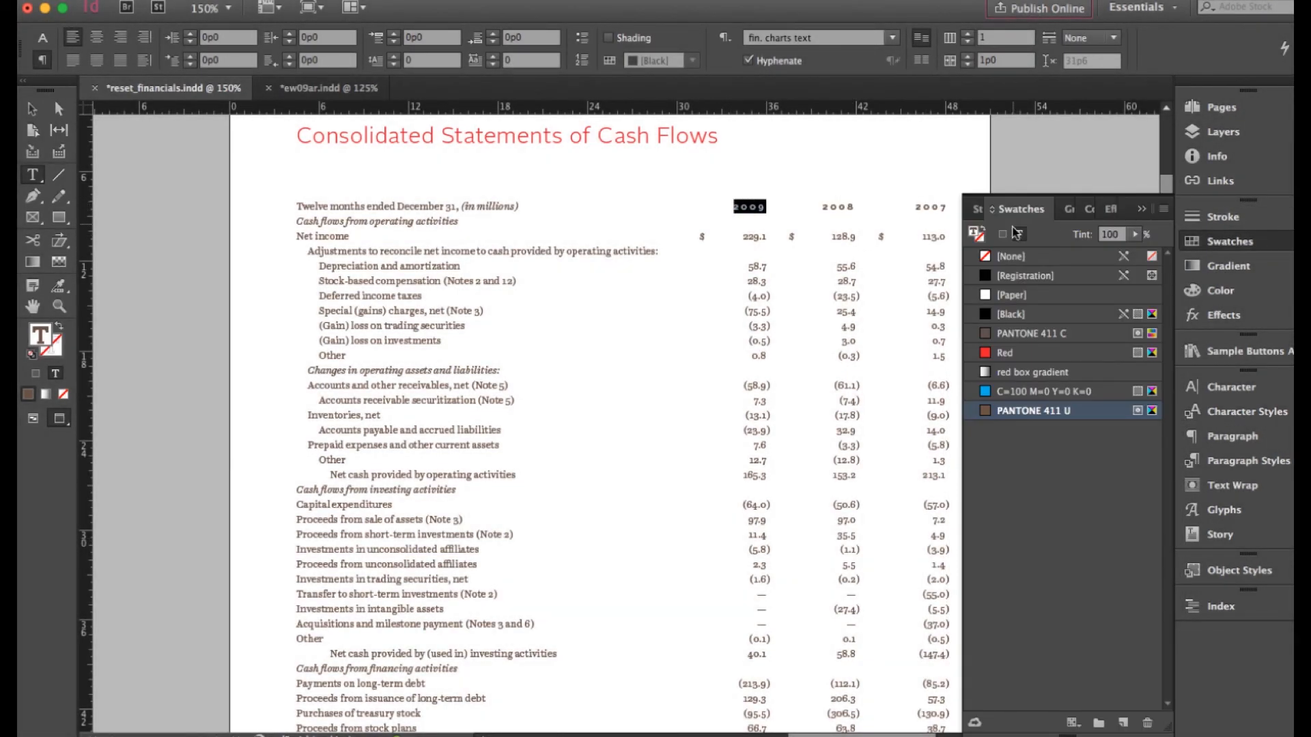
{"action": "left_click", "coordinate": [1031, 353]}
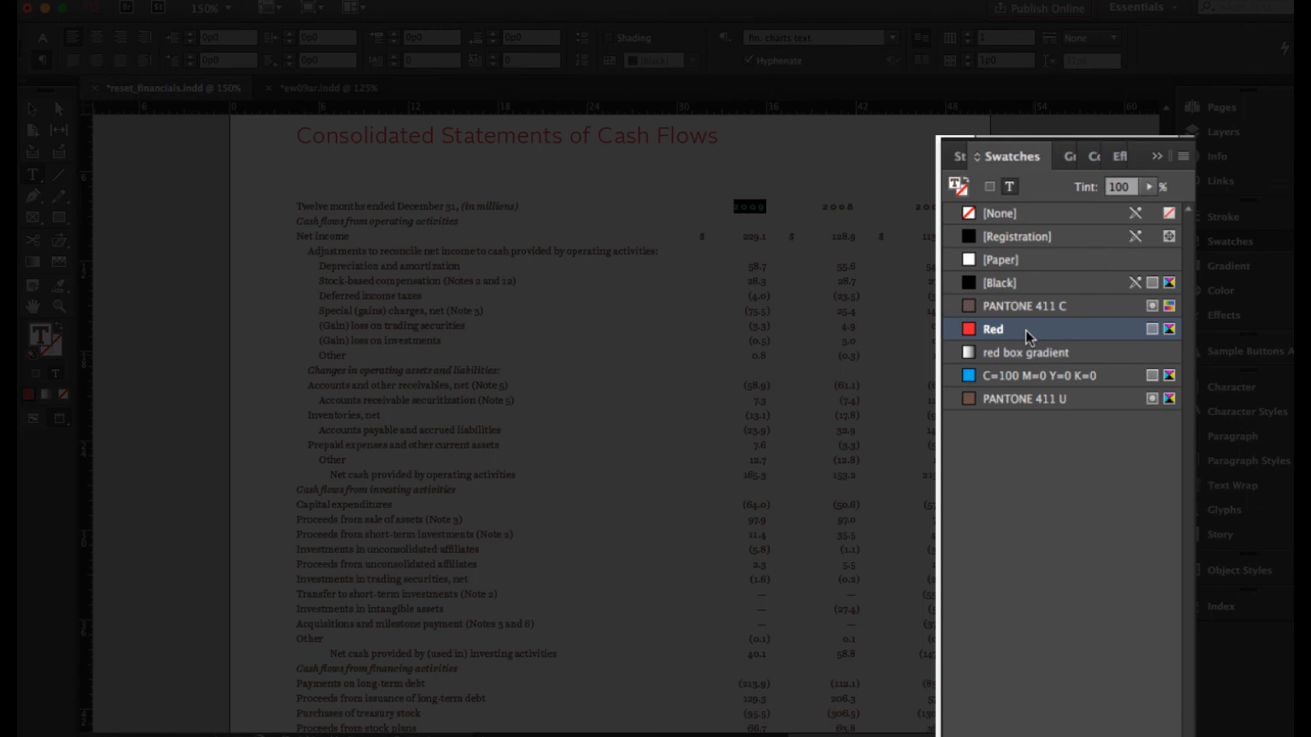
- Create a new character style from the red 2009 heading and name it "current year"
{"action": "left_click", "coordinate": [1256, 411]}
{"action": "left_click", "coordinate": [1133, 703]}
{"action": "left_click", "coordinate": [1063, 471]}
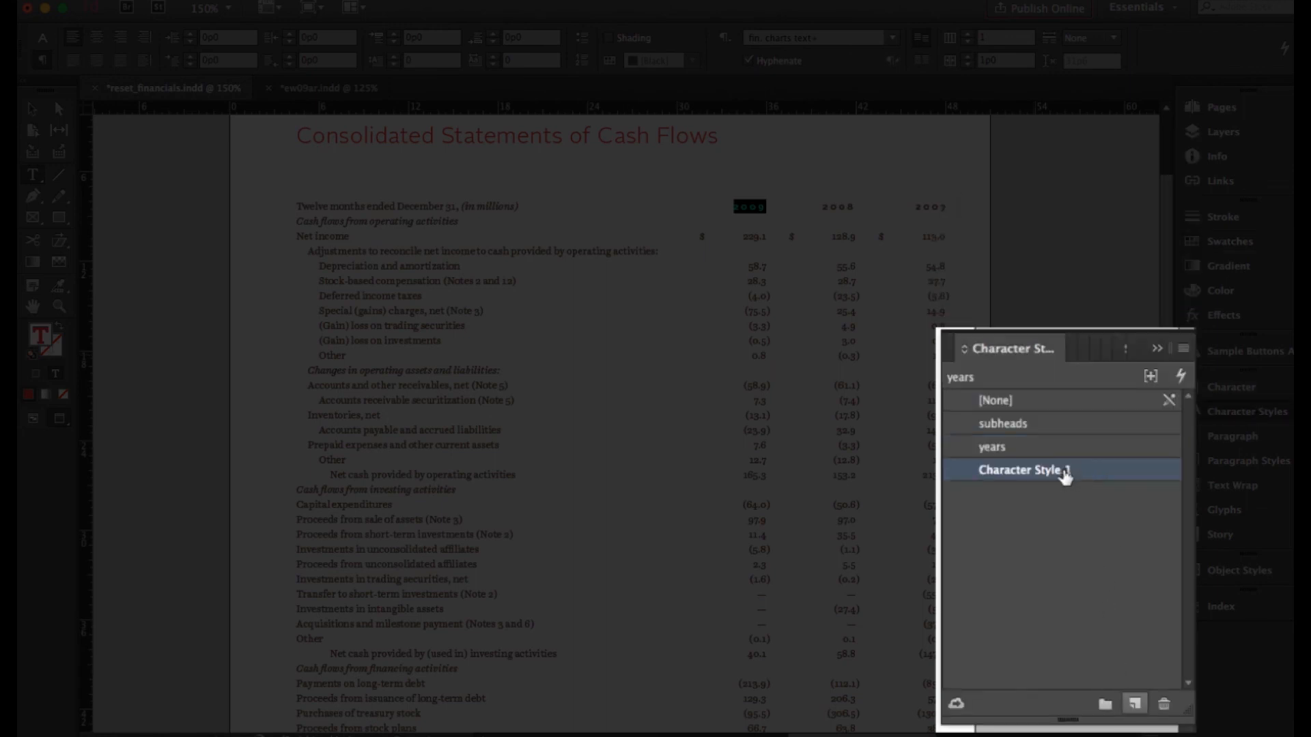
{"action": "double_click", "coordinate": [1063, 473]}
{"action": "type", "text": "current"}
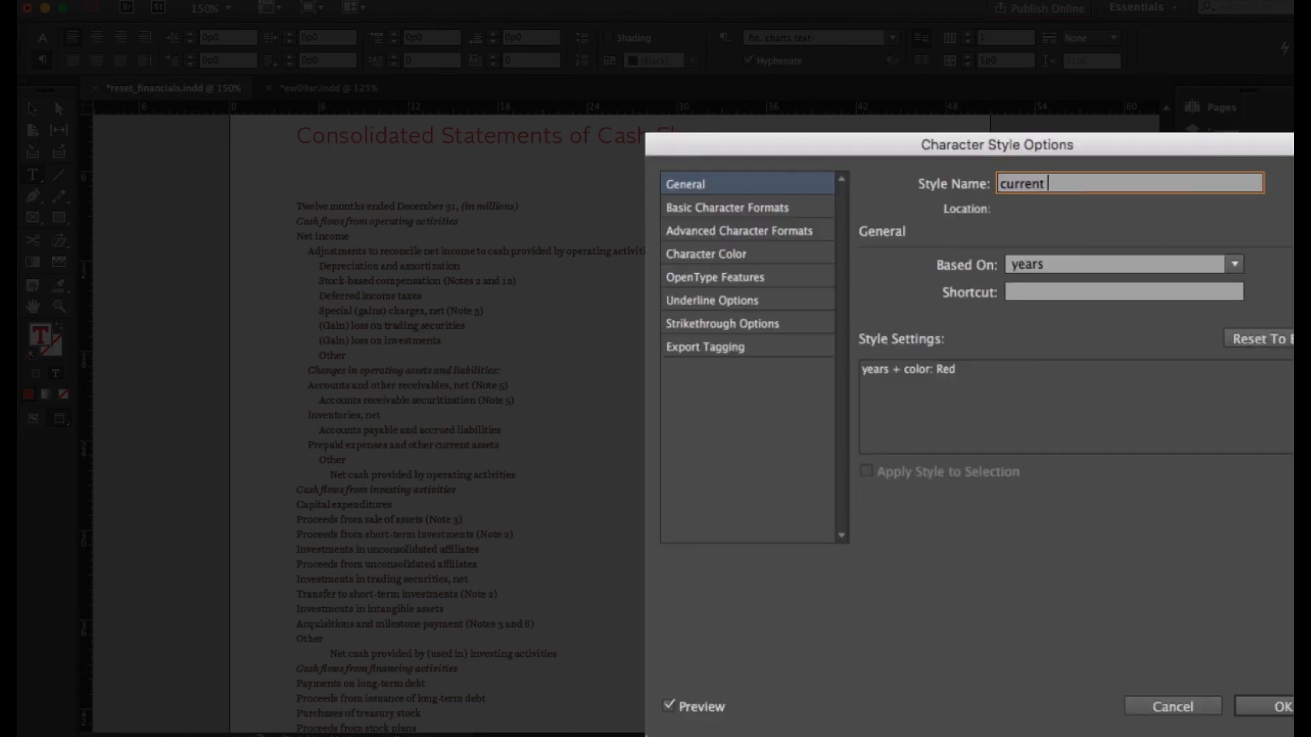
{"action": "type", "text": " year"}
{"action": "key", "text": "Return"}
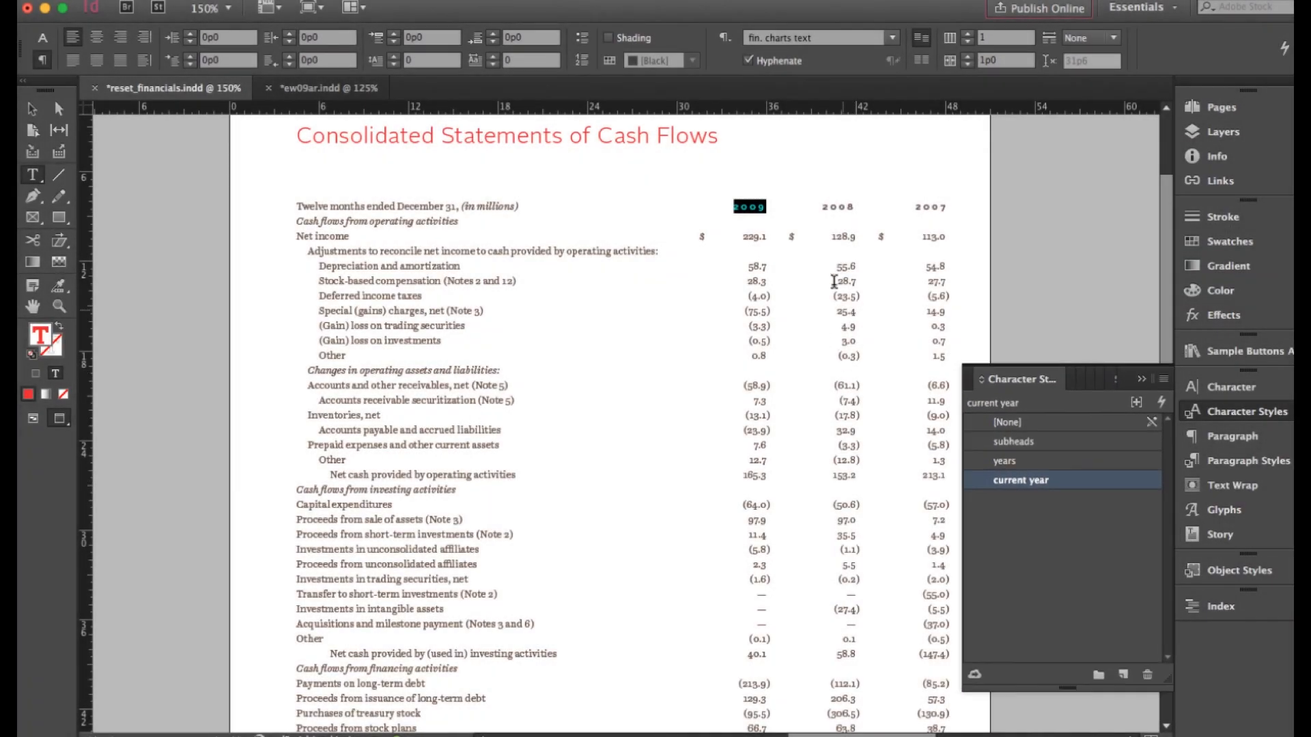
- Show the guides and baseline grid, and examine how the statement's lines sit on the grid
{"action": "left_click", "coordinate": [731, 452]}
{"action": "scroll", "coordinate": [720, 447], "scroll_direction": "down", "scroll_amount": 5}
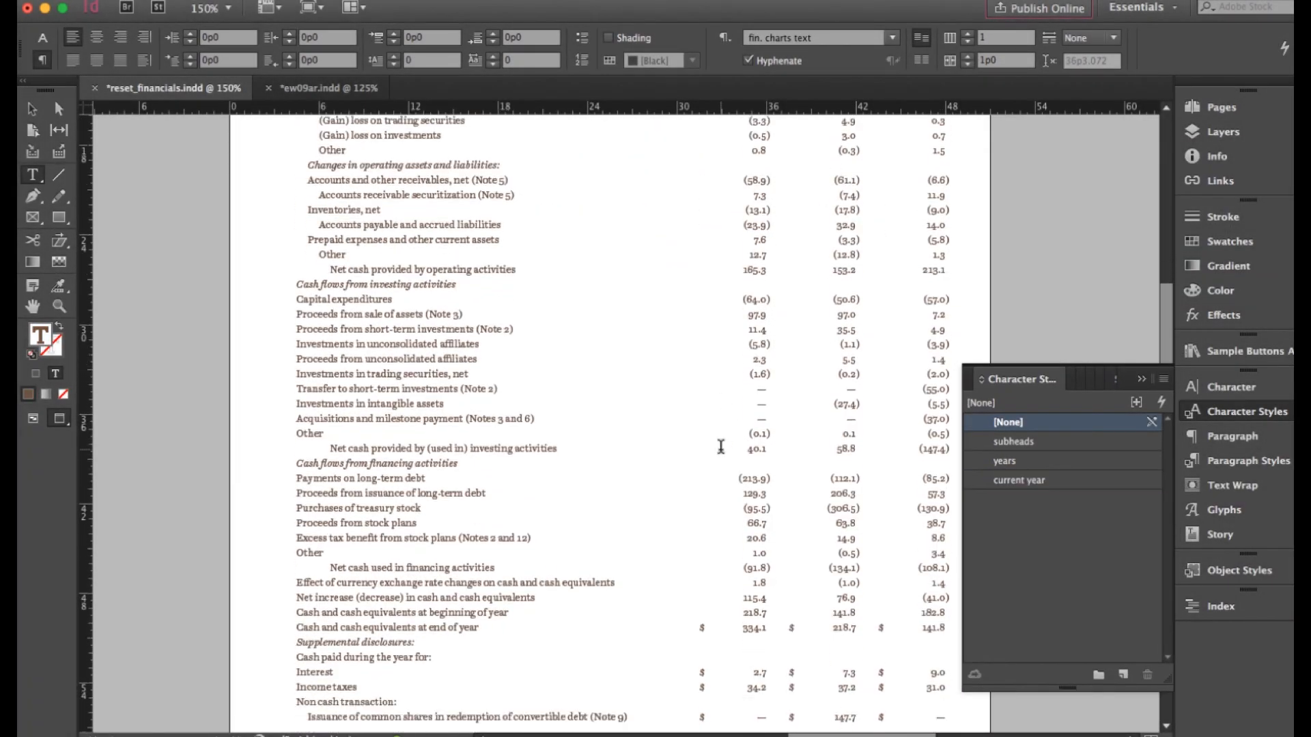
{"action": "left_click", "coordinate": [32, 109]}
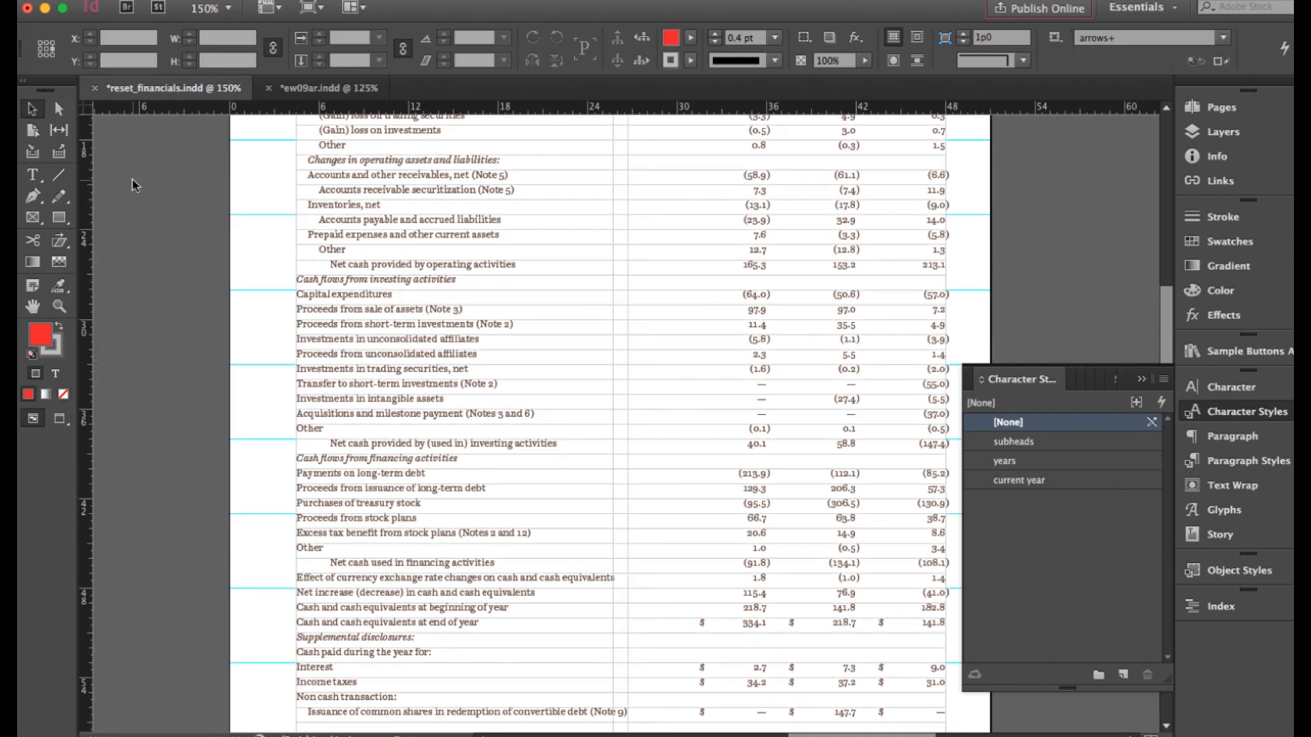
{"action": "scroll", "coordinate": [205, 215], "scroll_direction": "down", "scroll_amount": 1}
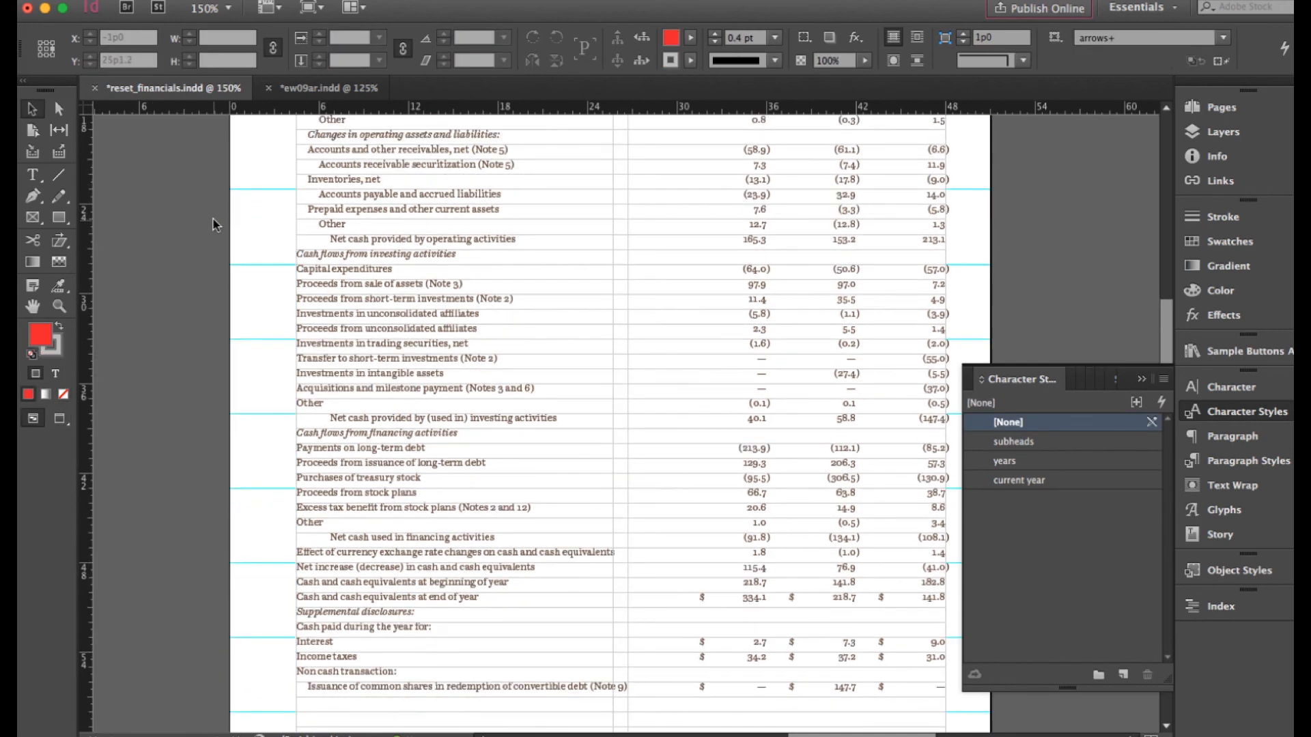
{"action": "scroll", "coordinate": [214, 222], "scroll_direction": "up", "scroll_amount": 5}
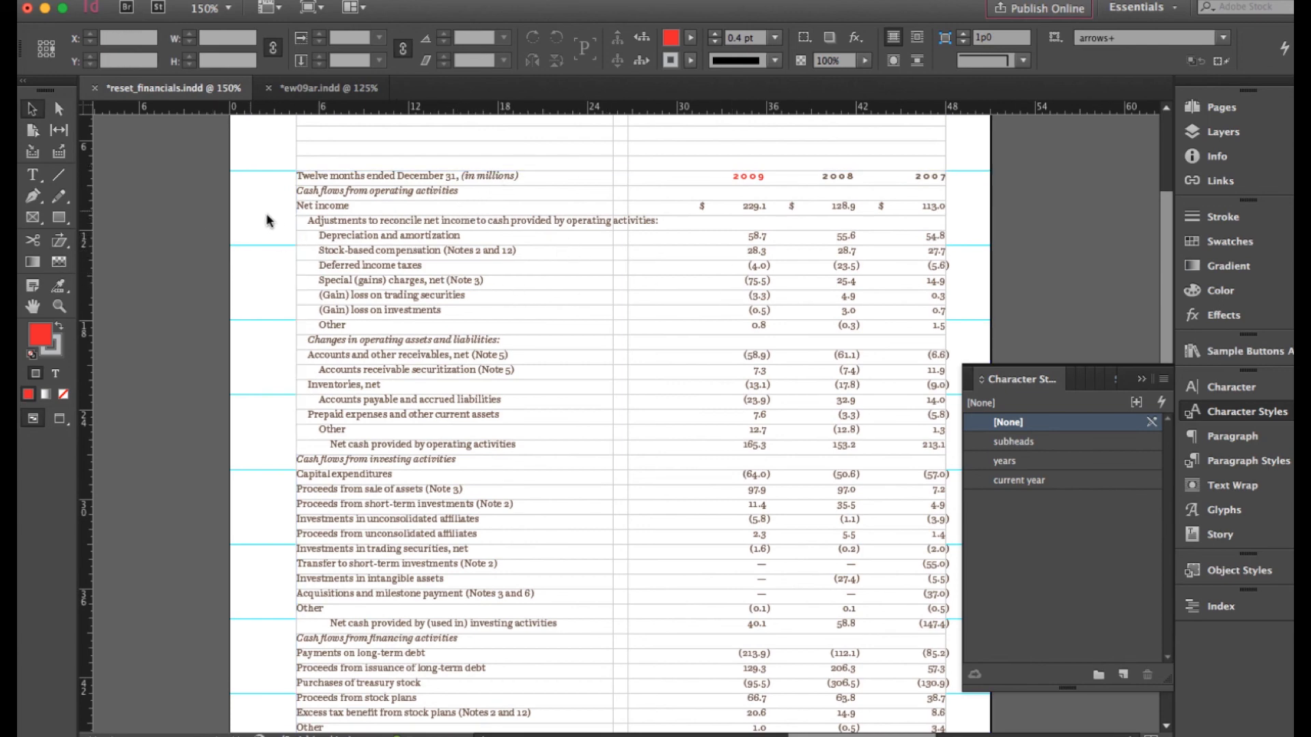
{"action": "scroll", "coordinate": [270, 222], "scroll_direction": "up", "scroll_amount": 1}
{"action": "left_click", "coordinate": [806, 289]}
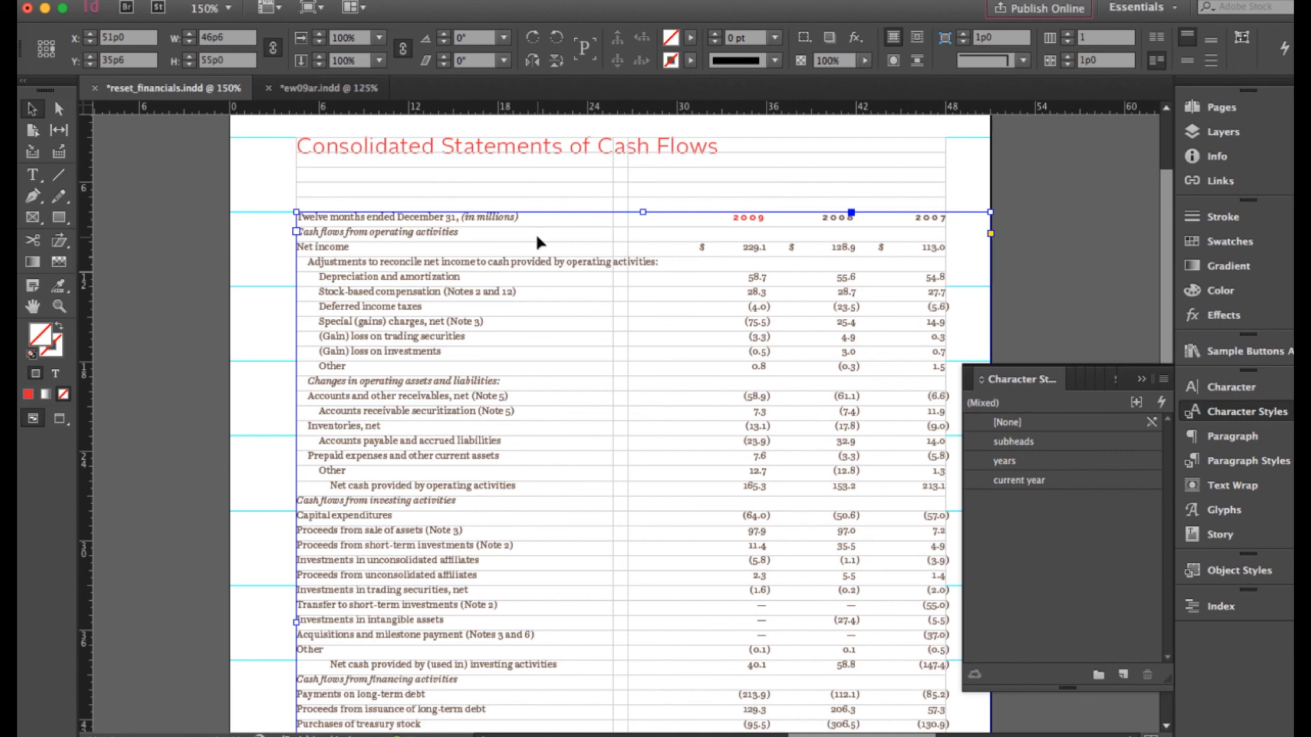
{"action": "left_click", "coordinate": [1032, 196]}
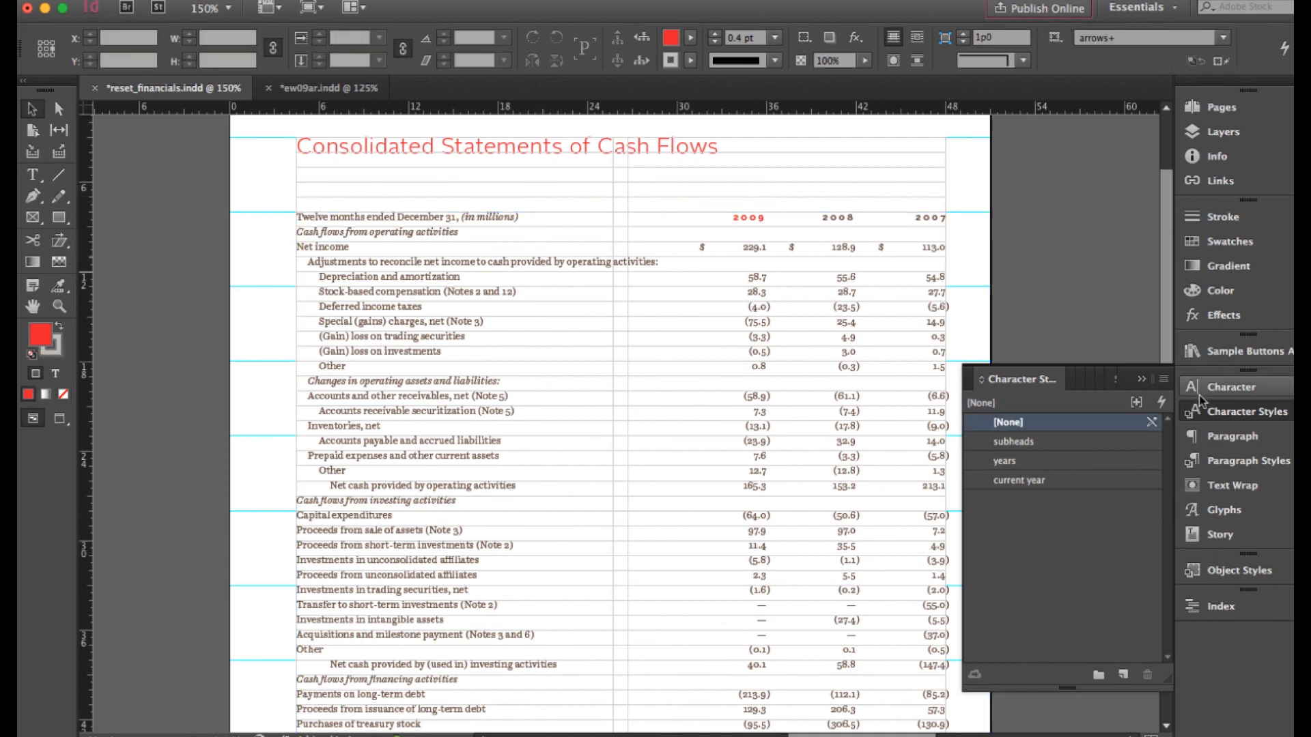
- Set the fin. charts text paragraph style to align all lines to the grid, and hide the baseline grid
{"action": "left_click", "coordinate": [1233, 466]}
{"action": "double_click", "coordinate": [1113, 442]}
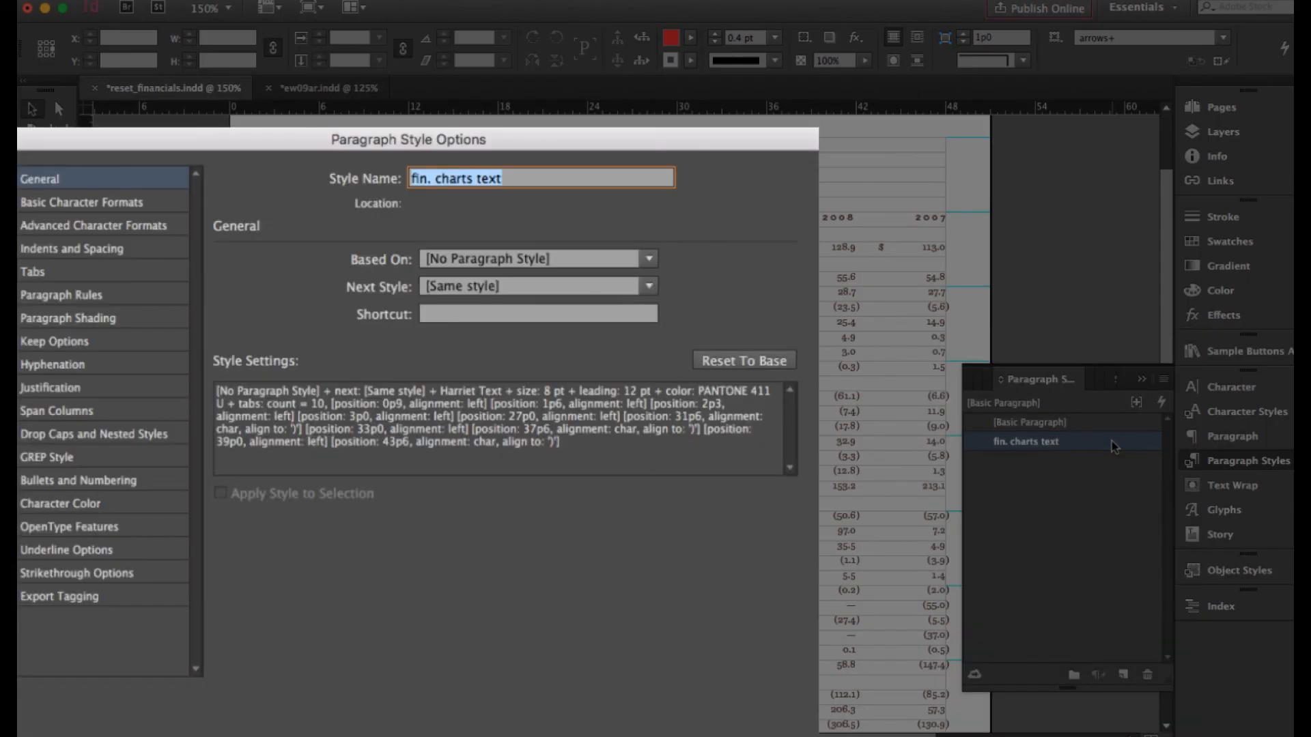
{"action": "left_click_drag", "start_coordinate": [746, 143], "coordinate": [1186, 199]}
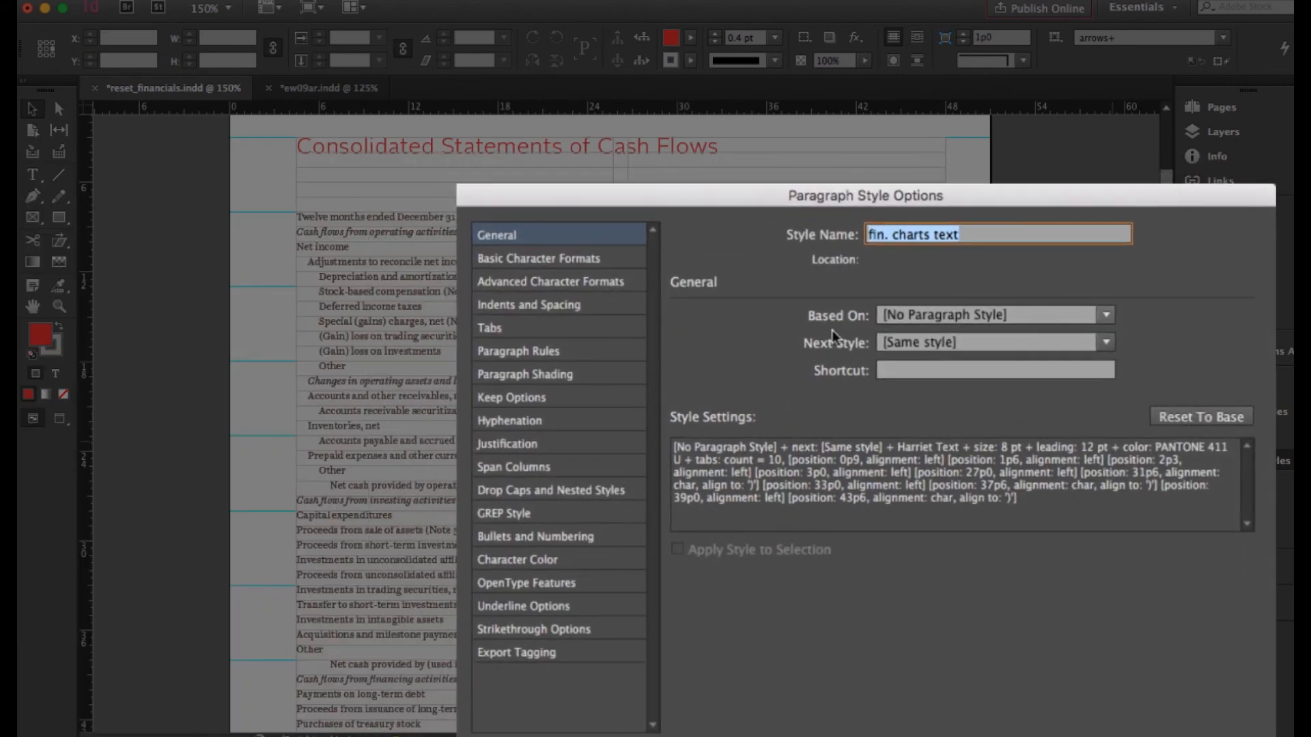
{"action": "left_click", "coordinate": [596, 307]}
{"action": "left_click", "coordinate": [860, 503]}
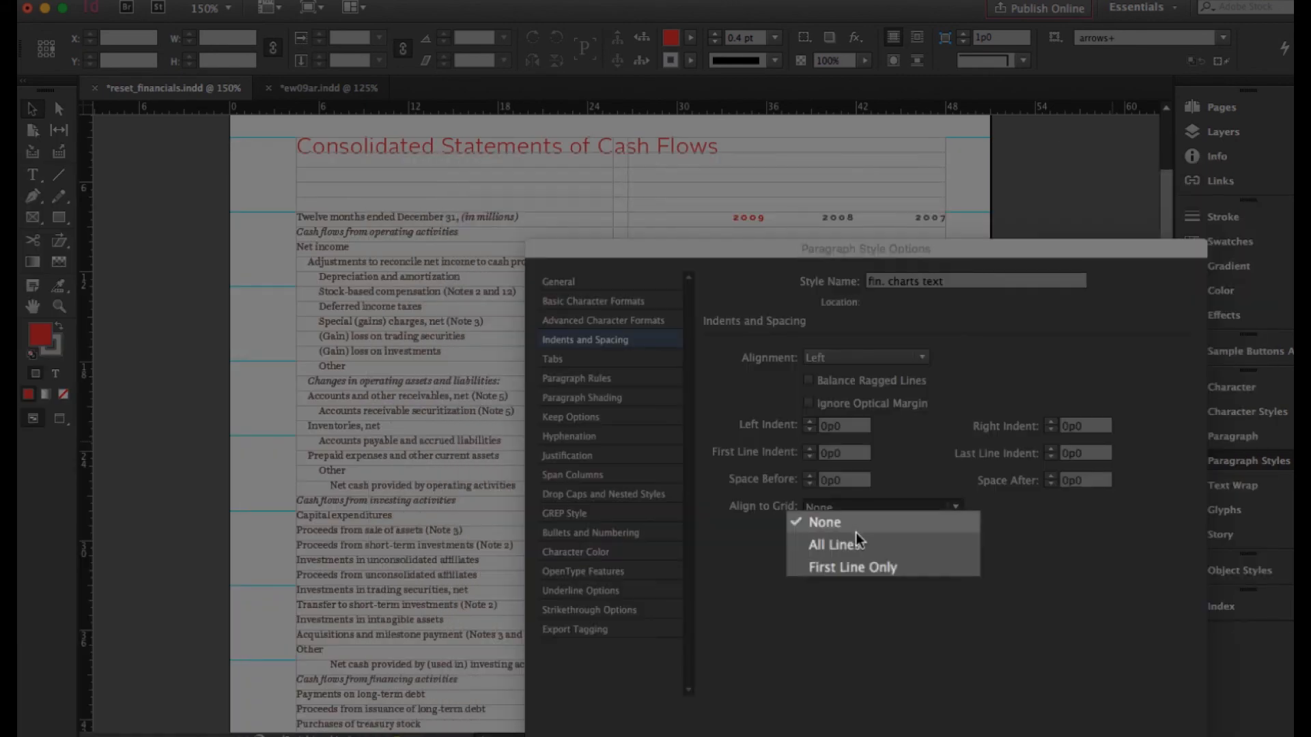
{"action": "left_click", "coordinate": [858, 541]}
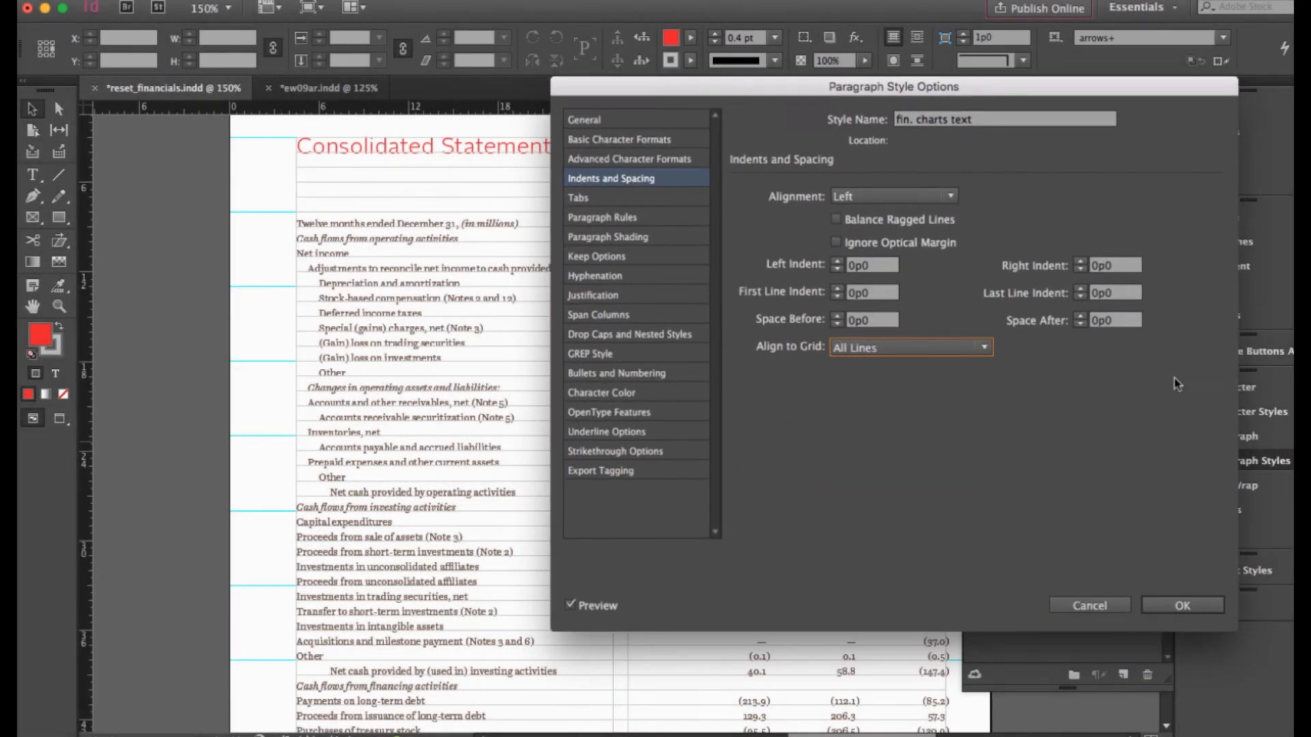
{"action": "left_click", "coordinate": [1180, 607]}
{"action": "left_click", "coordinate": [188, 354]}
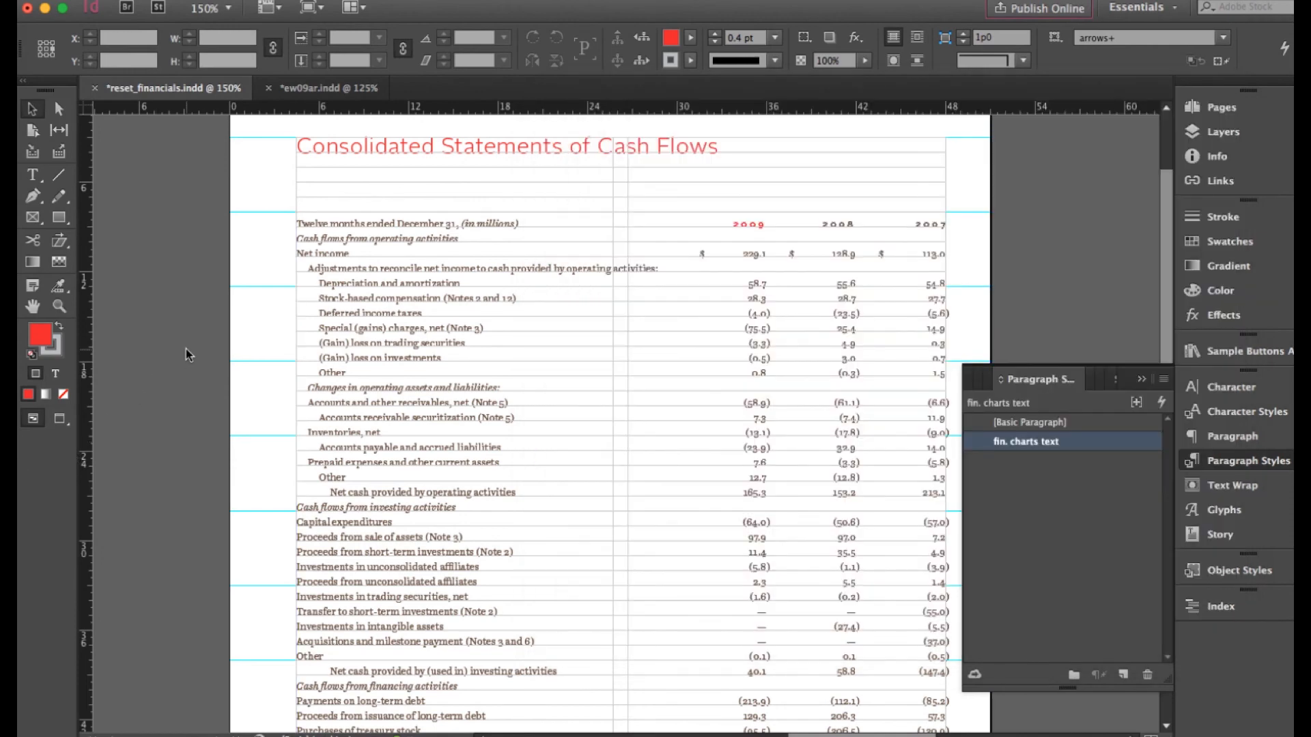
{"action": "key", "text": "w"}
{"action": "key", "text": "w"}
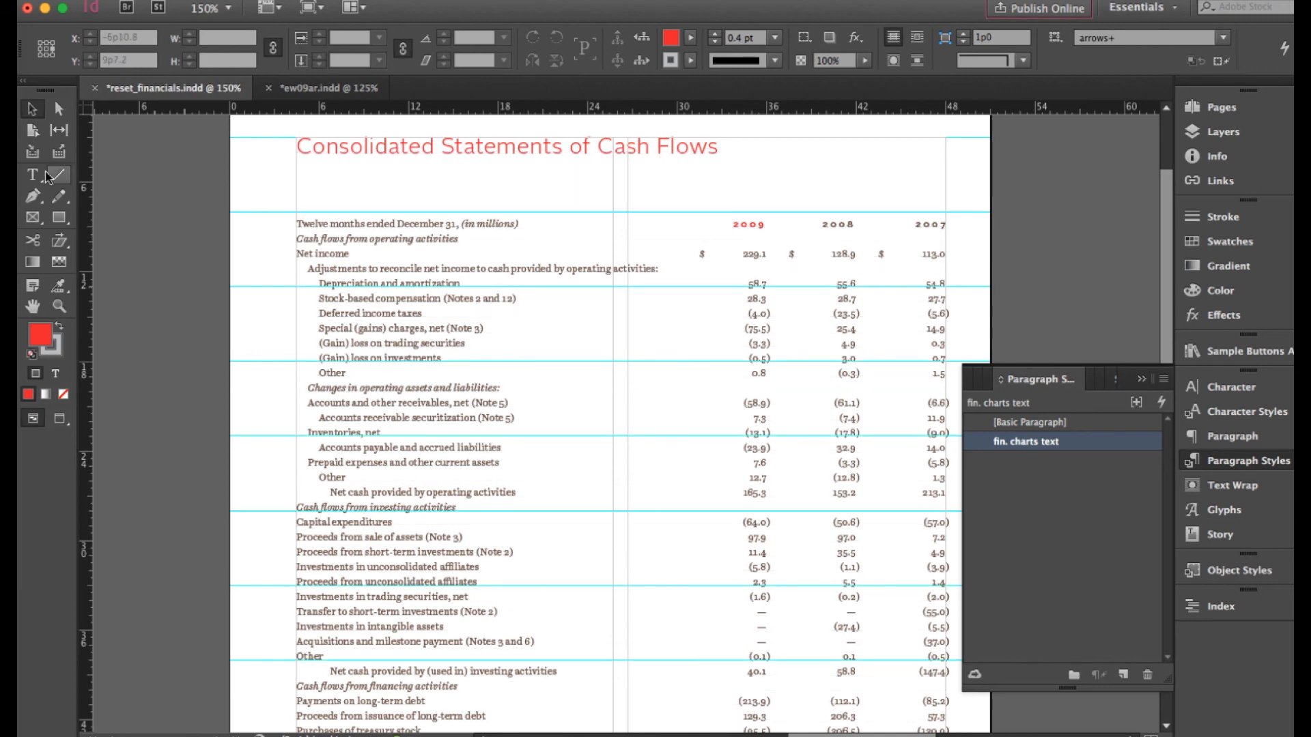
- Examine the rules around the subtotals in the ew09ar.indd reference document and return to reset_financials.indd
{"action": "key", "text": "t"}
{"action": "left_click", "coordinate": [326, 87]}
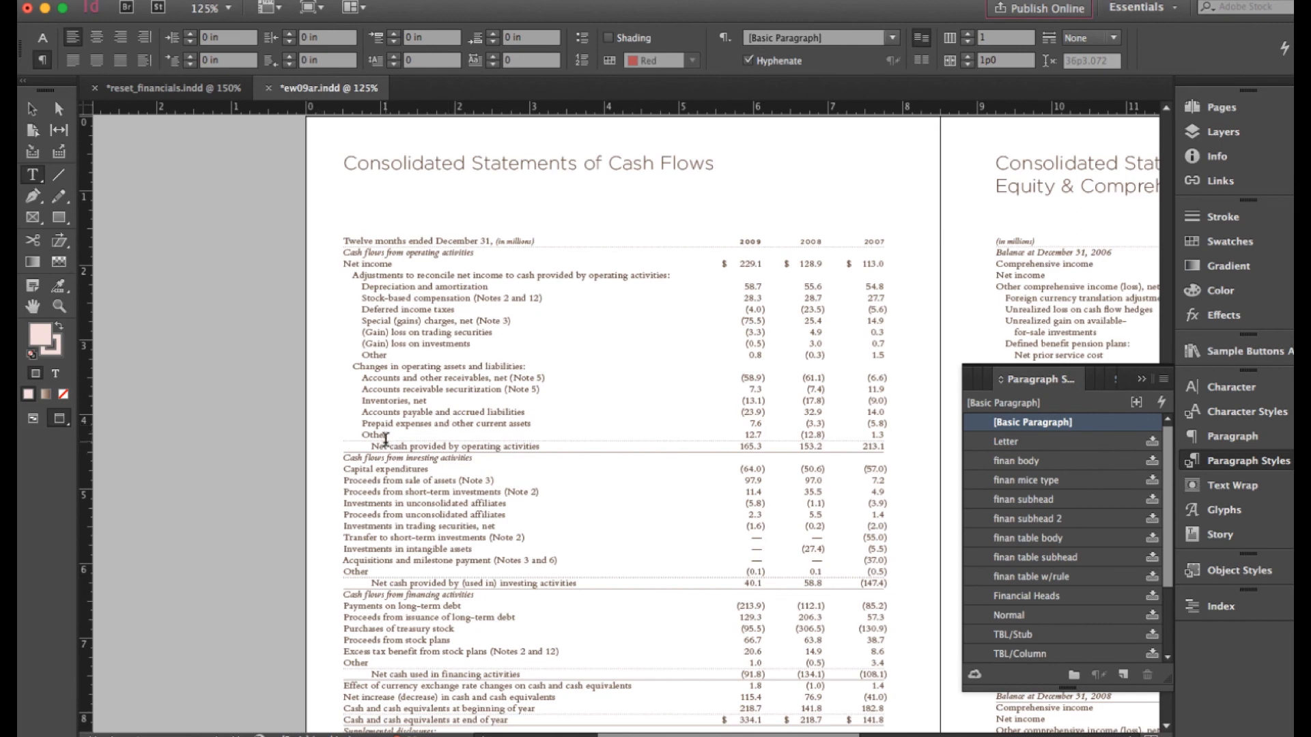
{"action": "left_click", "coordinate": [215, 88]}
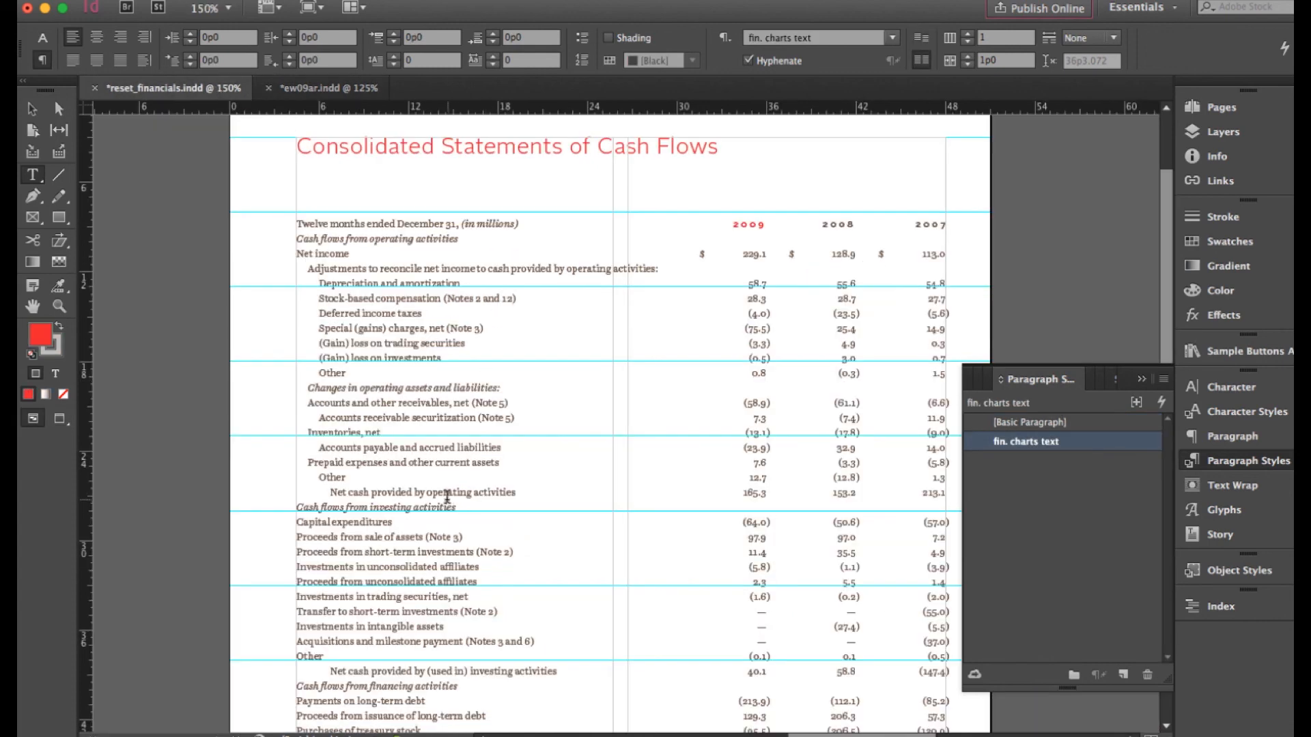
- Add a text-width paragraph rule below the Other row above net cash provided by operating activities
{"action": "left_click", "coordinate": [426, 478]}
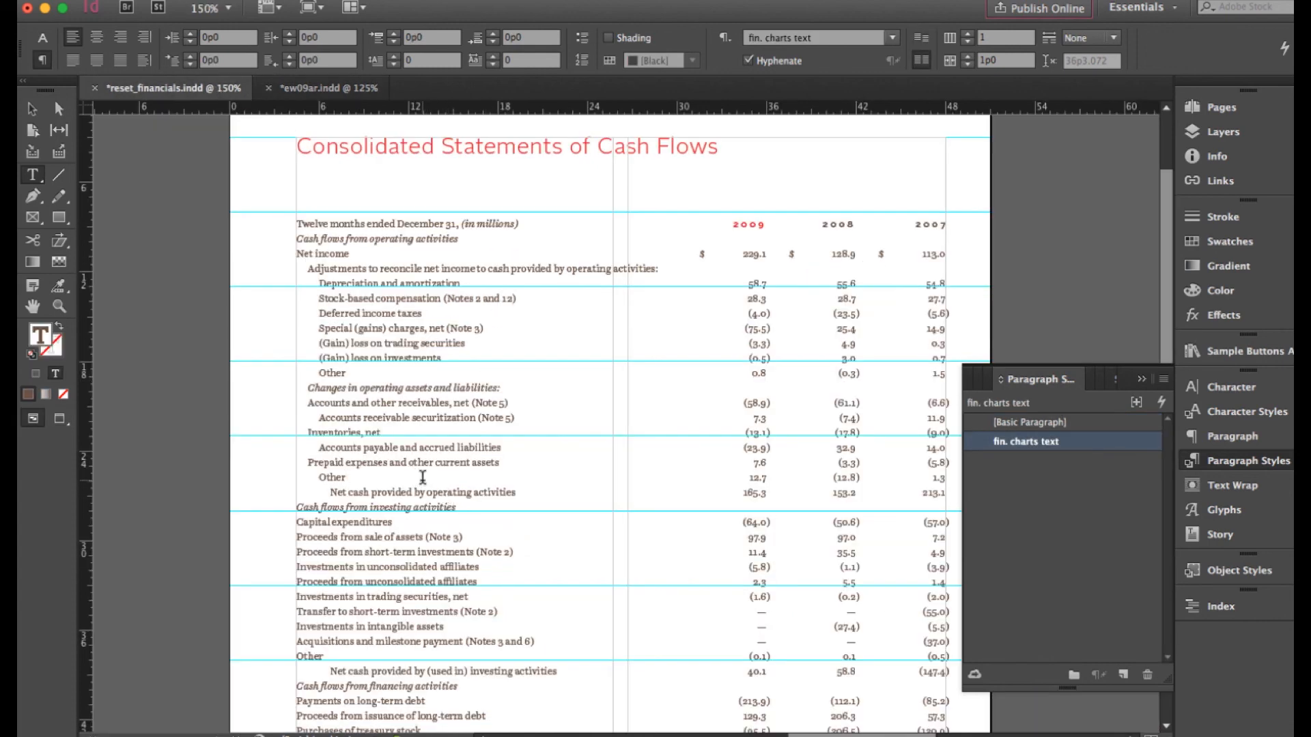
{"action": "triple_click", "coordinate": [376, 472]}
{"action": "left_click", "coordinate": [375, 472]}
{"action": "key", "text": "alt+super+j"}
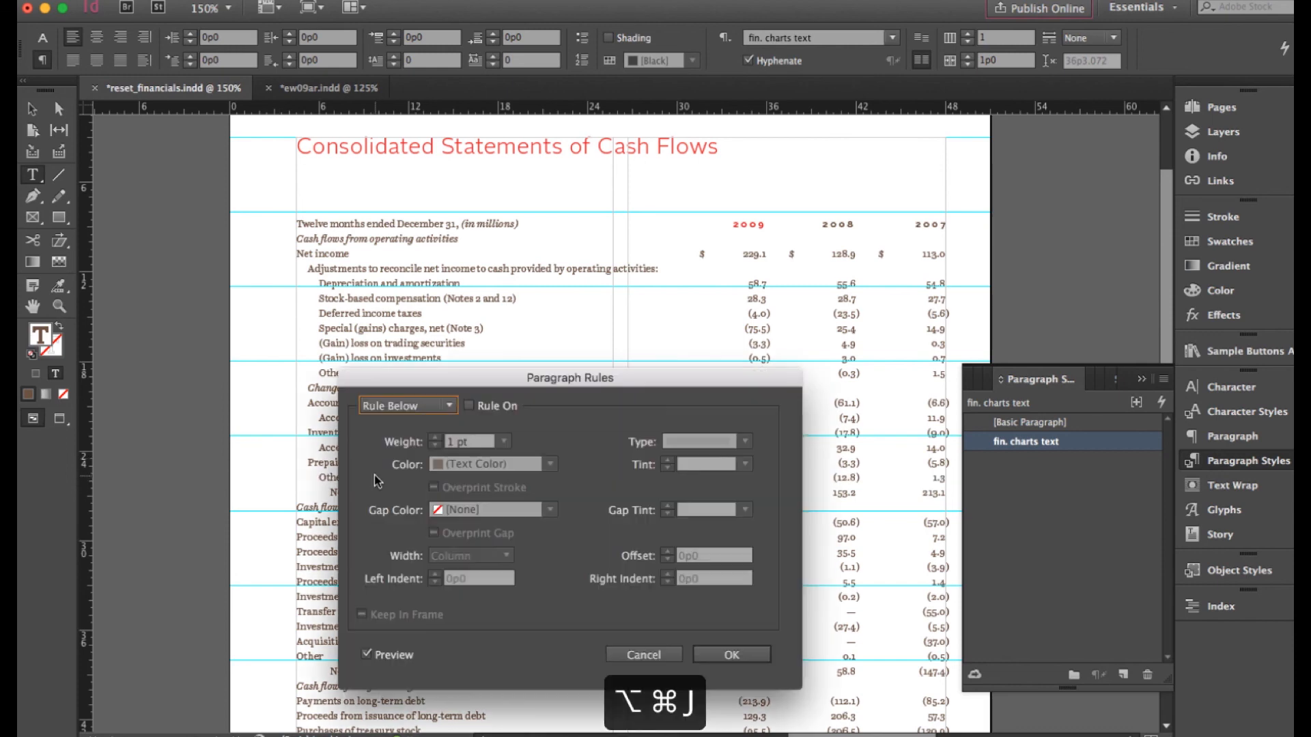
{"action": "left_click_drag", "start_coordinate": [479, 378], "coordinate": [787, 27]}
{"action": "left_click", "coordinate": [778, 55]}
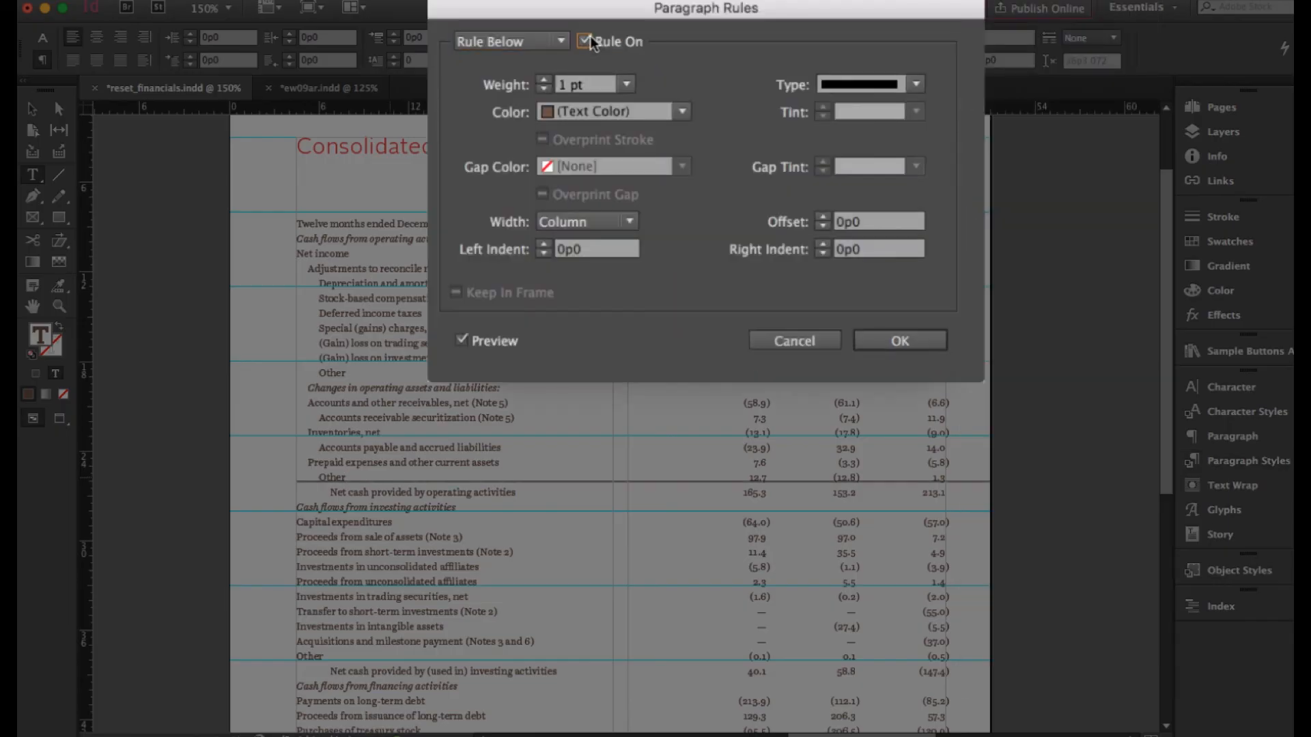
{"action": "left_click", "coordinate": [571, 219]}
{"action": "left_click", "coordinate": [567, 263]}
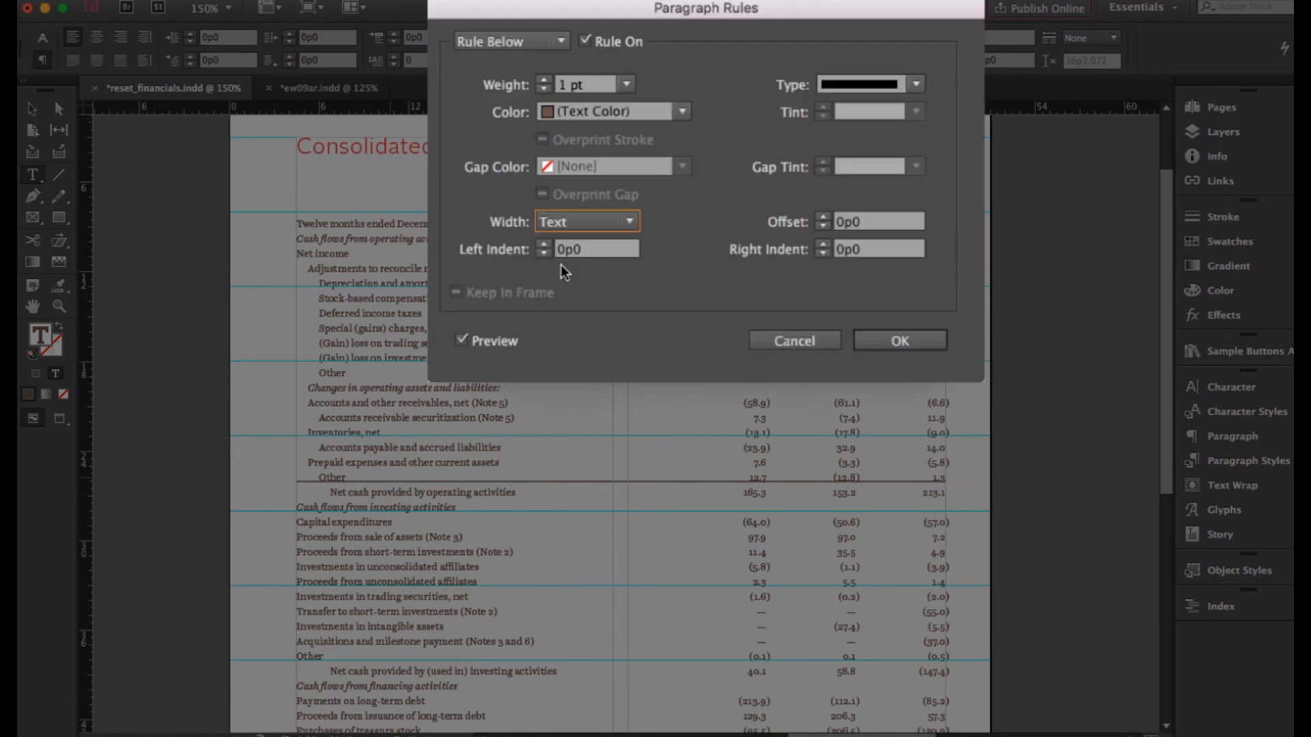
- Set the paragraph rule's offset to 0p3 and its stroke type to Dotted
{"action": "left_click", "coordinate": [823, 217]}
{"action": "left_click", "coordinate": [823, 217]}
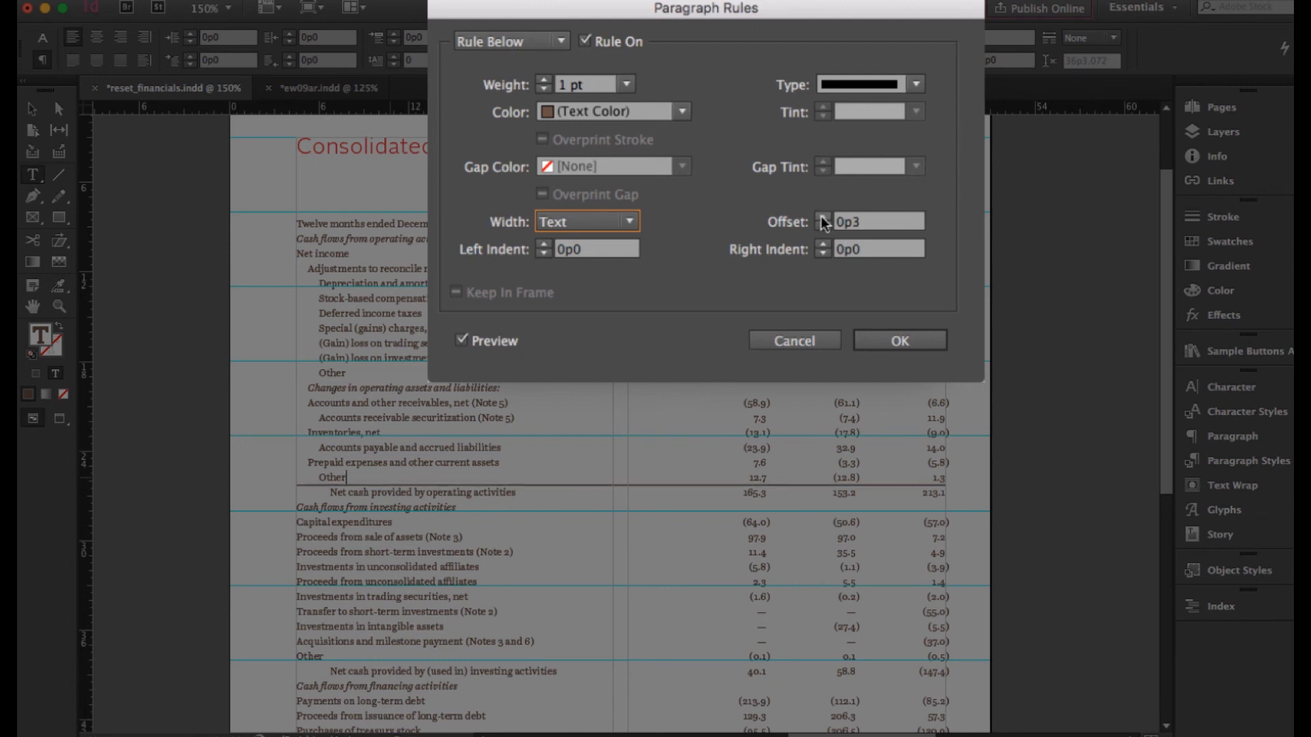
{"action": "left_click", "coordinate": [824, 217]}
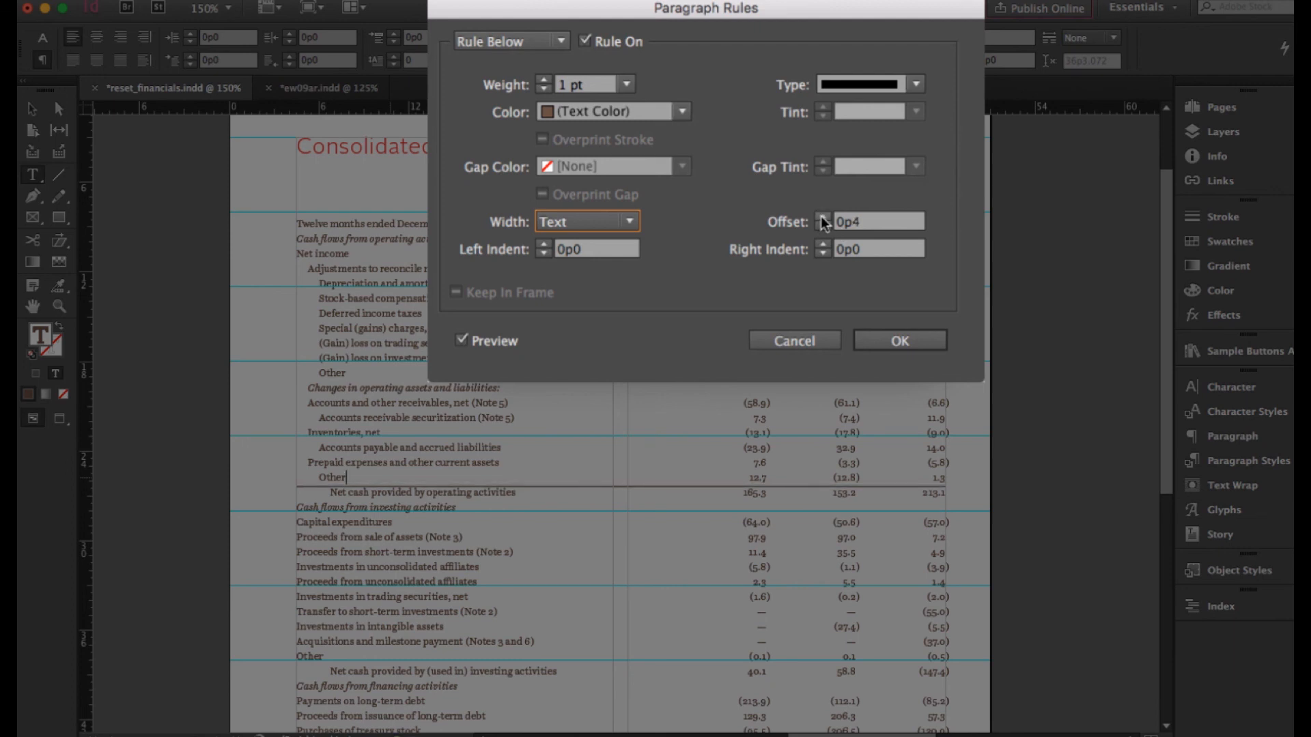
{"action": "left_click", "coordinate": [822, 226]}
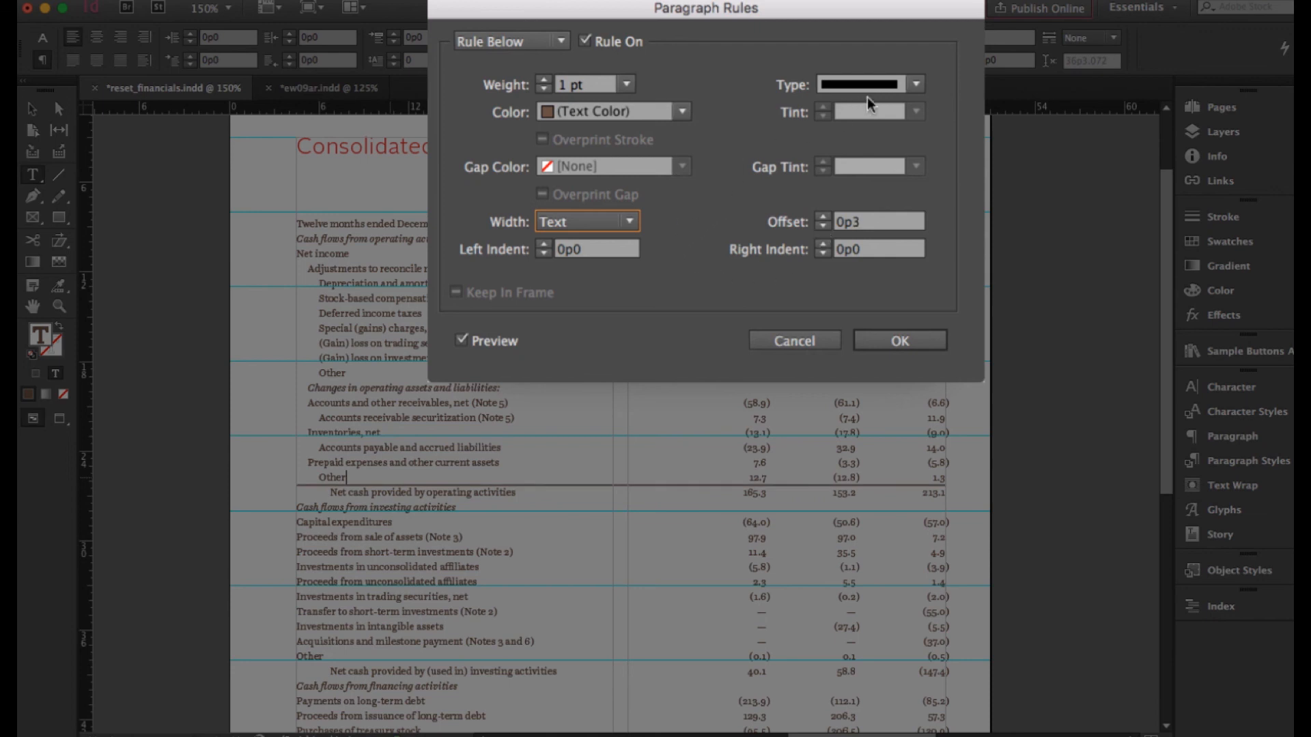
{"action": "left_click", "coordinate": [915, 83]}
{"action": "left_click", "coordinate": [819, 388]}
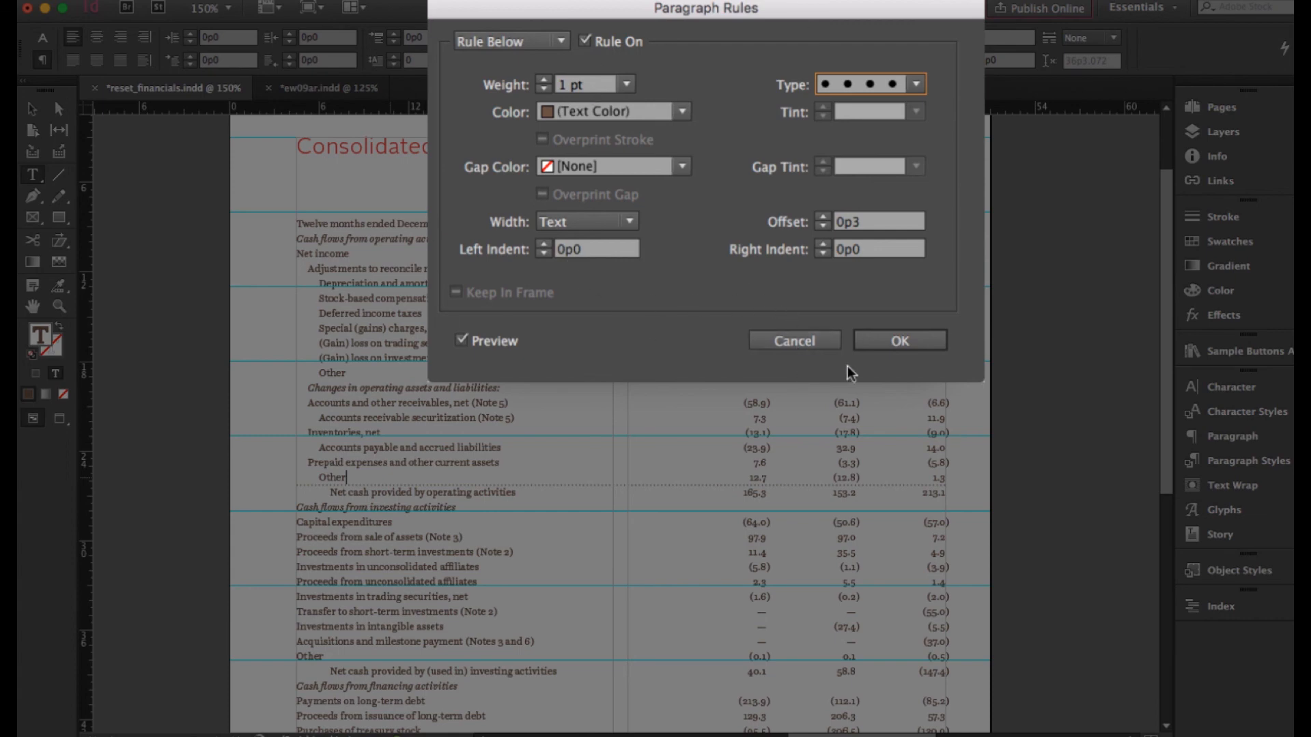
{"action": "left_click", "coordinate": [899, 340]}
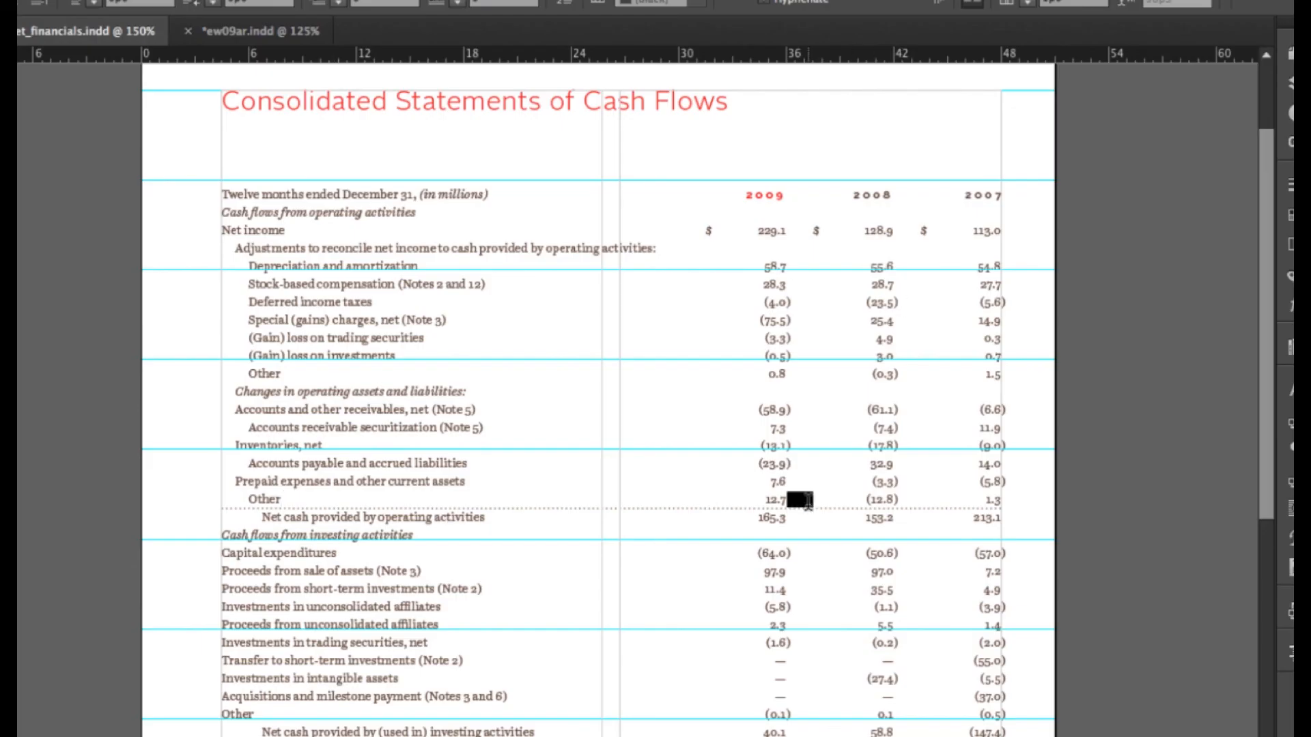
- Create a new paragraph style from the ruled Other row and name it "subtotals"
{"action": "triple_click", "coordinate": [808, 502]}
{"action": "left_click", "coordinate": [1288, 480]}
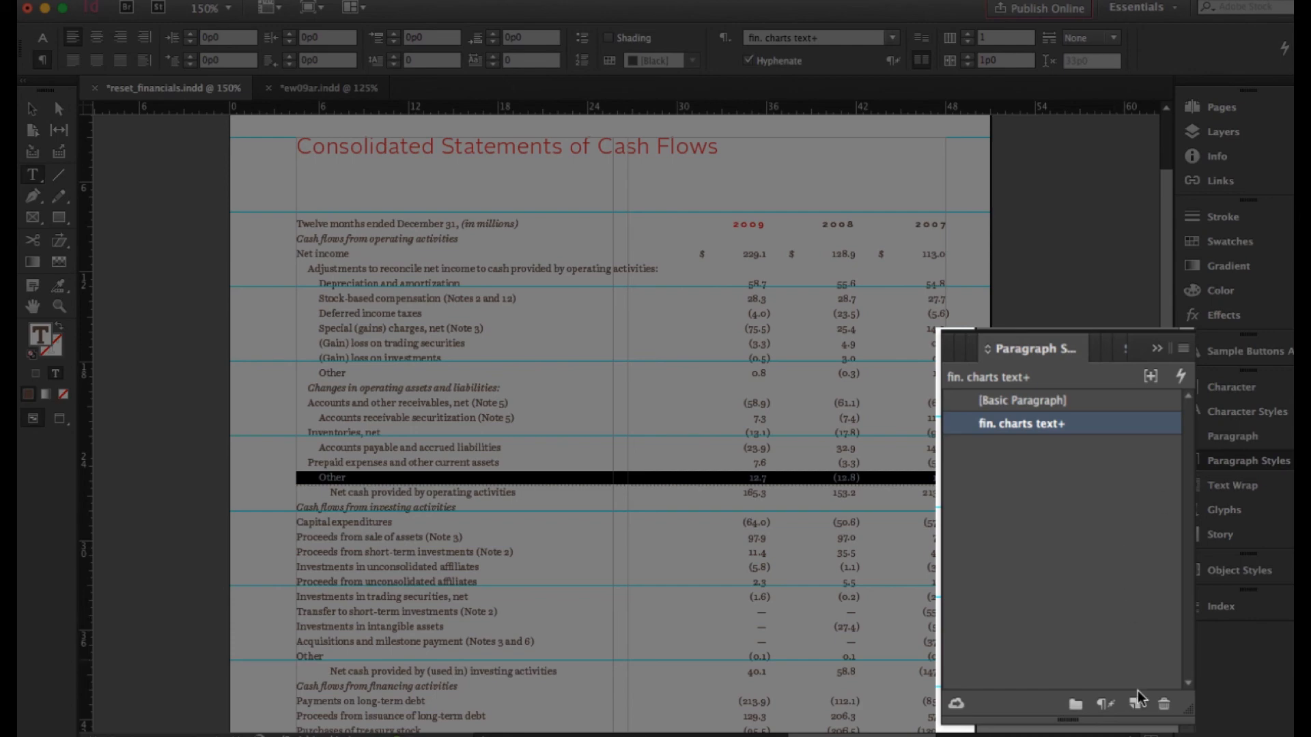
{"action": "left_click", "coordinate": [1138, 697]}
{"action": "double_click", "coordinate": [1095, 448]}
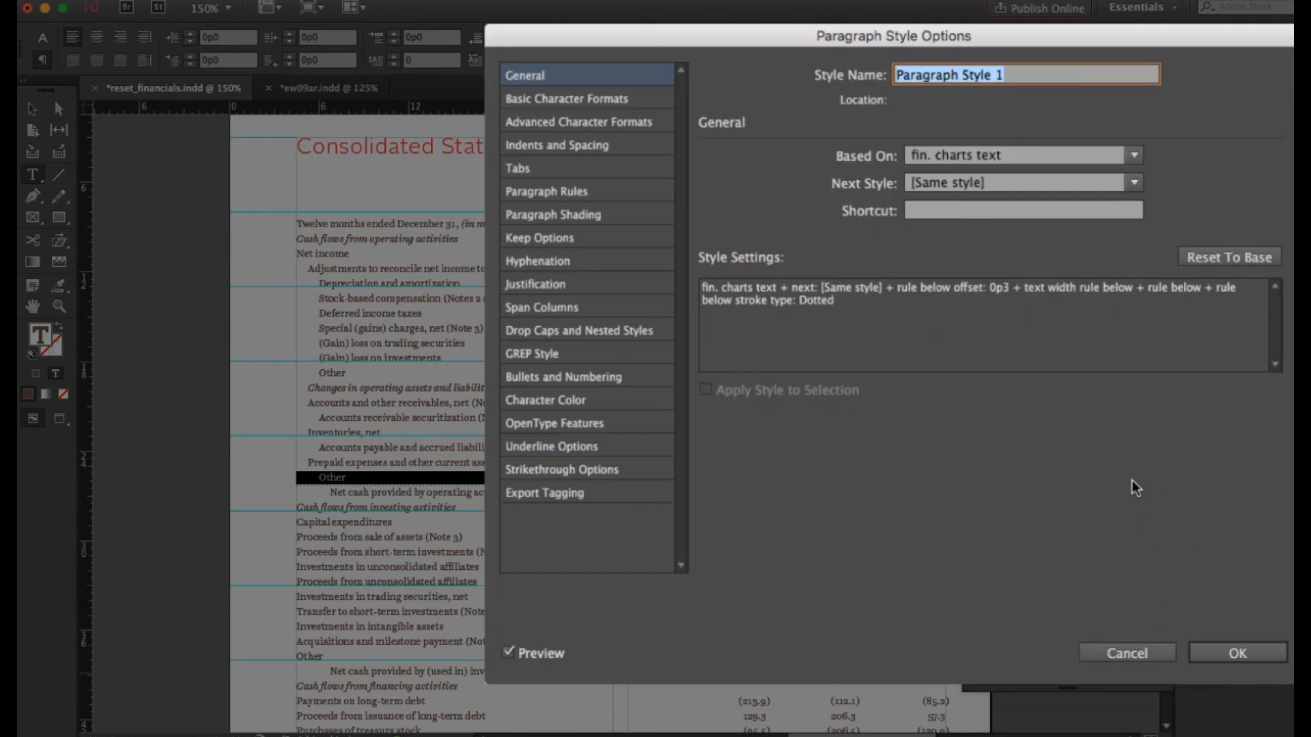
{"action": "type", "text": "su"}
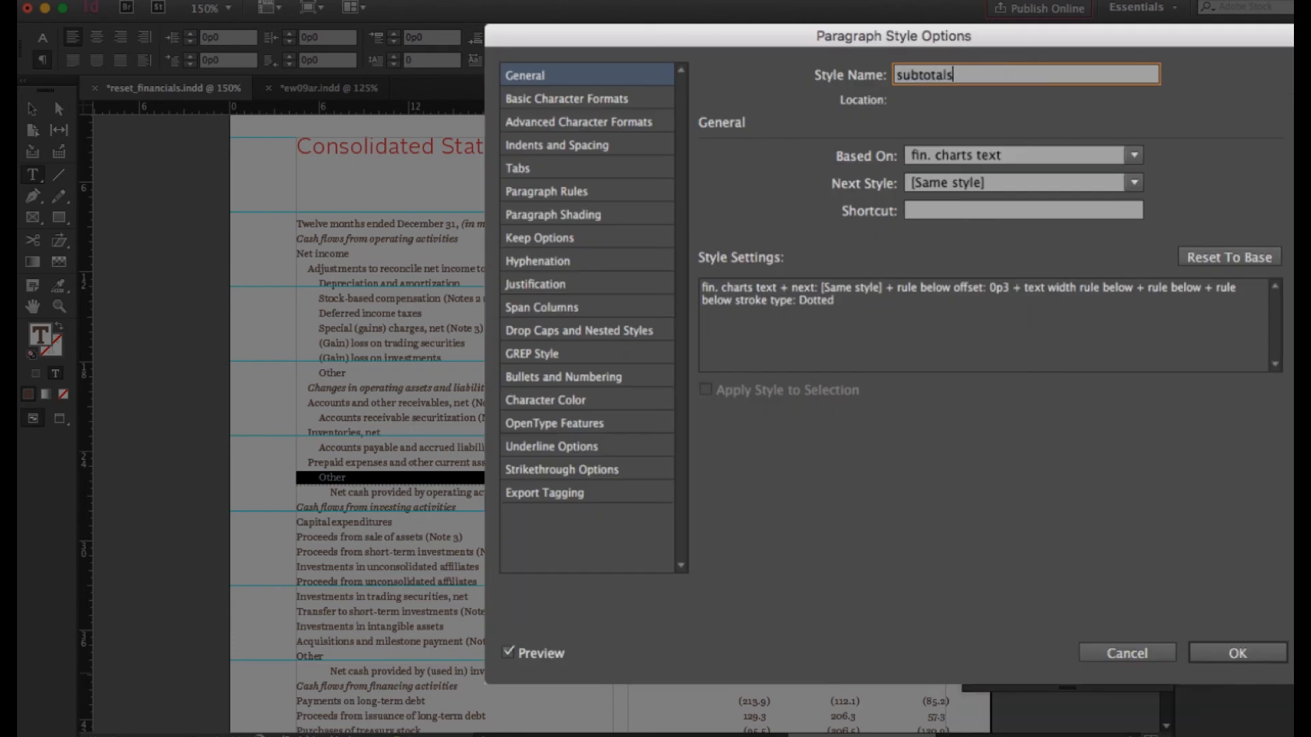
{"action": "type", "text": "btotals"}
{"action": "key", "text": "Return"}
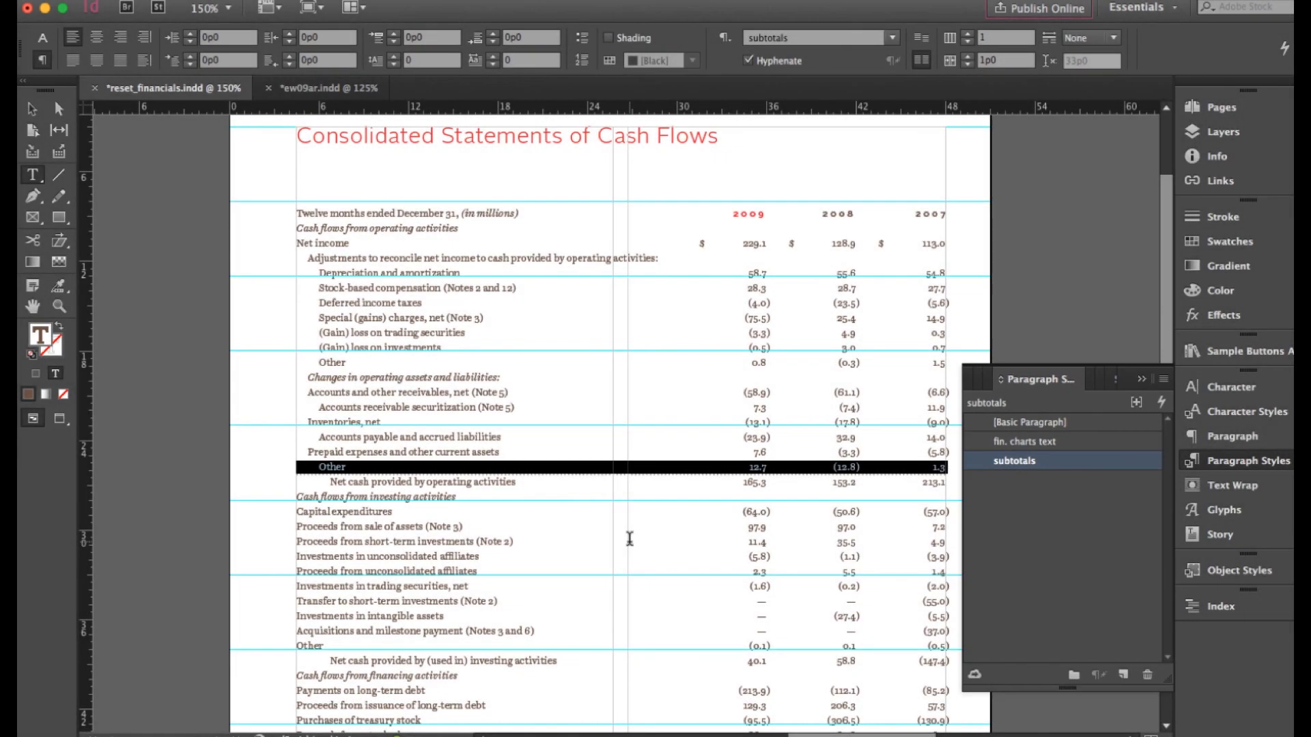
{"action": "left_click", "coordinate": [454, 364]}
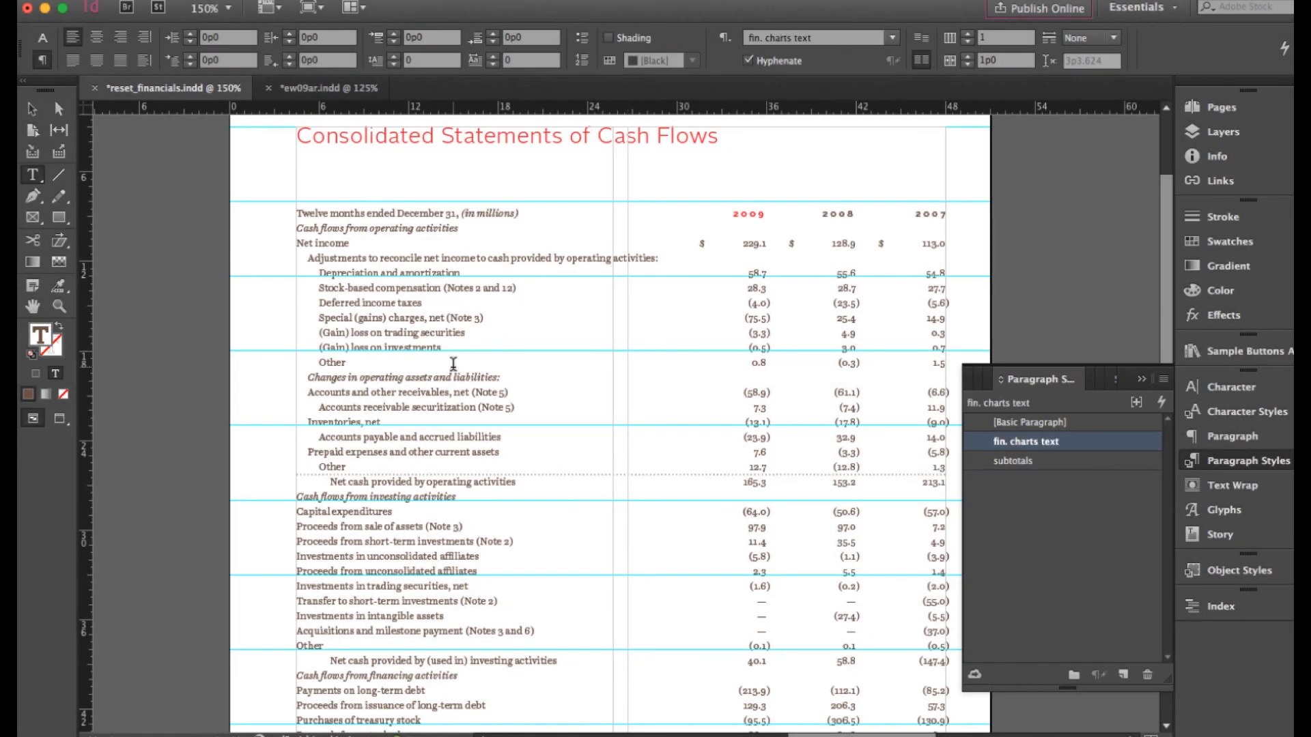
- Examine which other rows of the ew09ar.indd cash flow statement carry subtotal rules, and return to reset_financials.indd
{"action": "left_click", "coordinate": [301, 88]}
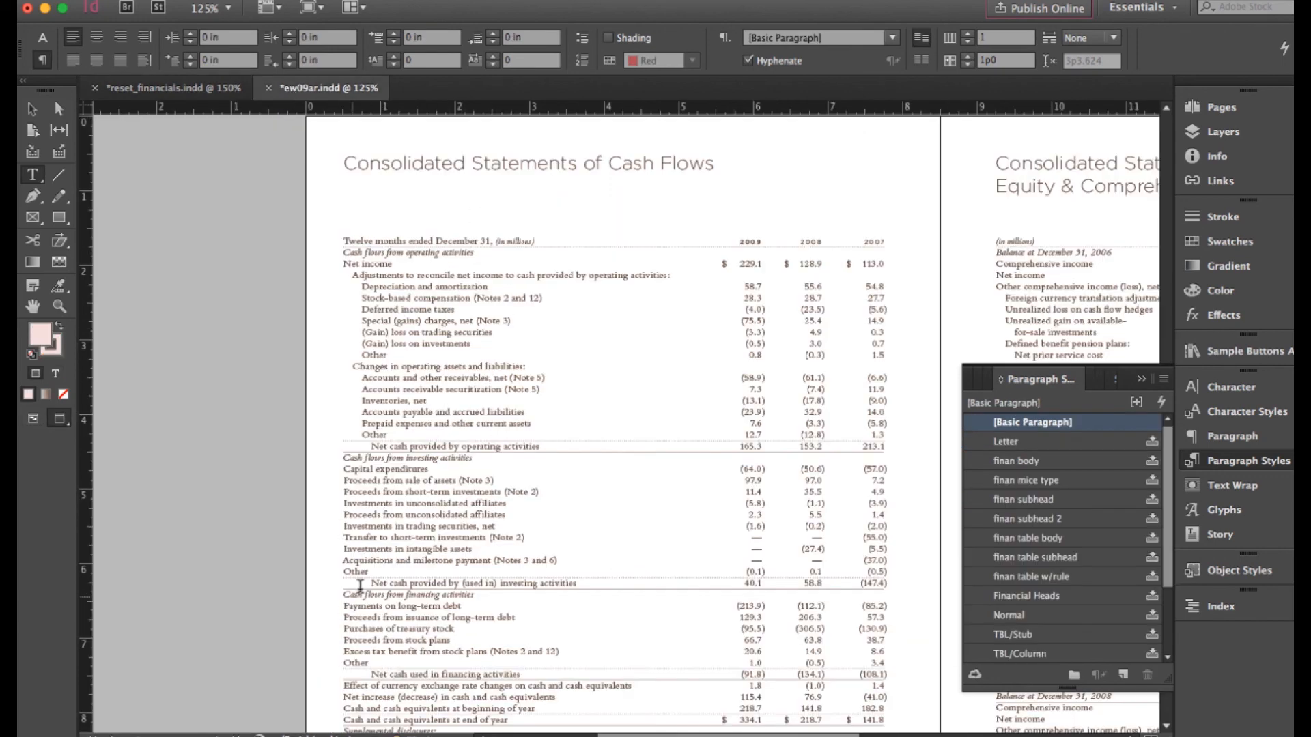
{"action": "scroll", "coordinate": [360, 586], "scroll_direction": "down", "scroll_amount": 2}
{"action": "scroll", "coordinate": [431, 642], "scroll_direction": "down", "scroll_amount": 2}
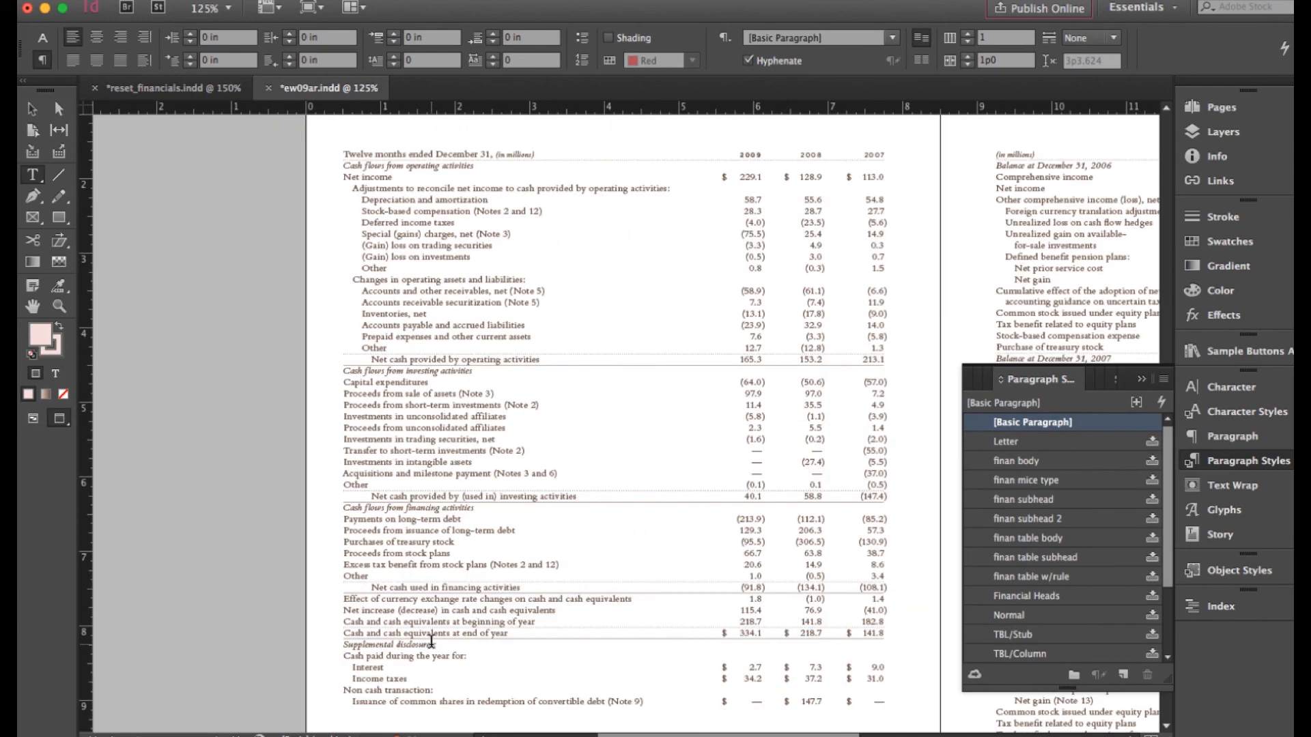
{"action": "left_click", "coordinate": [175, 90]}
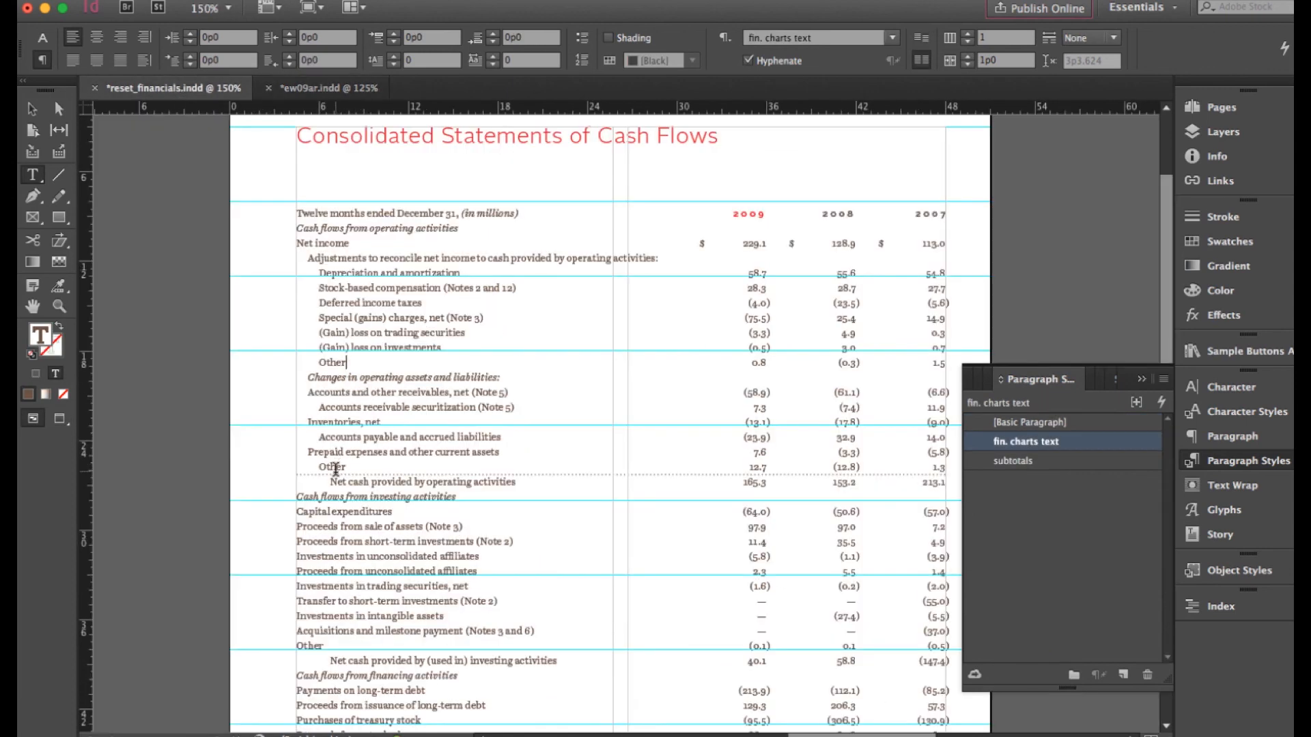
- Apply the subtotals paragraph style to the Other row above net cash provided by (used in) investing activities, and deselect the text
{"action": "left_click", "coordinate": [327, 645]}
{"action": "triple_click", "coordinate": [326, 645]}
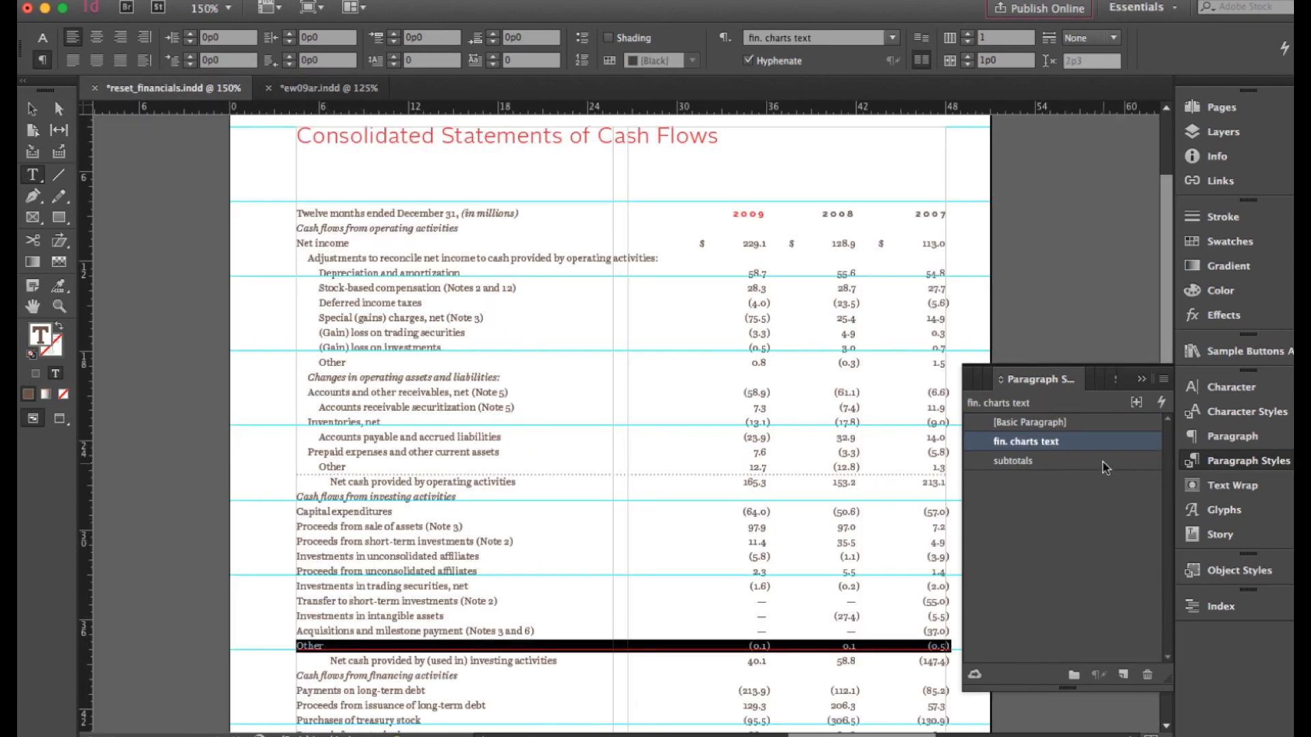
{"action": "left_click", "coordinate": [1038, 461]}
{"action": "scroll", "coordinate": [694, 420], "scroll_direction": "down", "scroll_amount": 6}
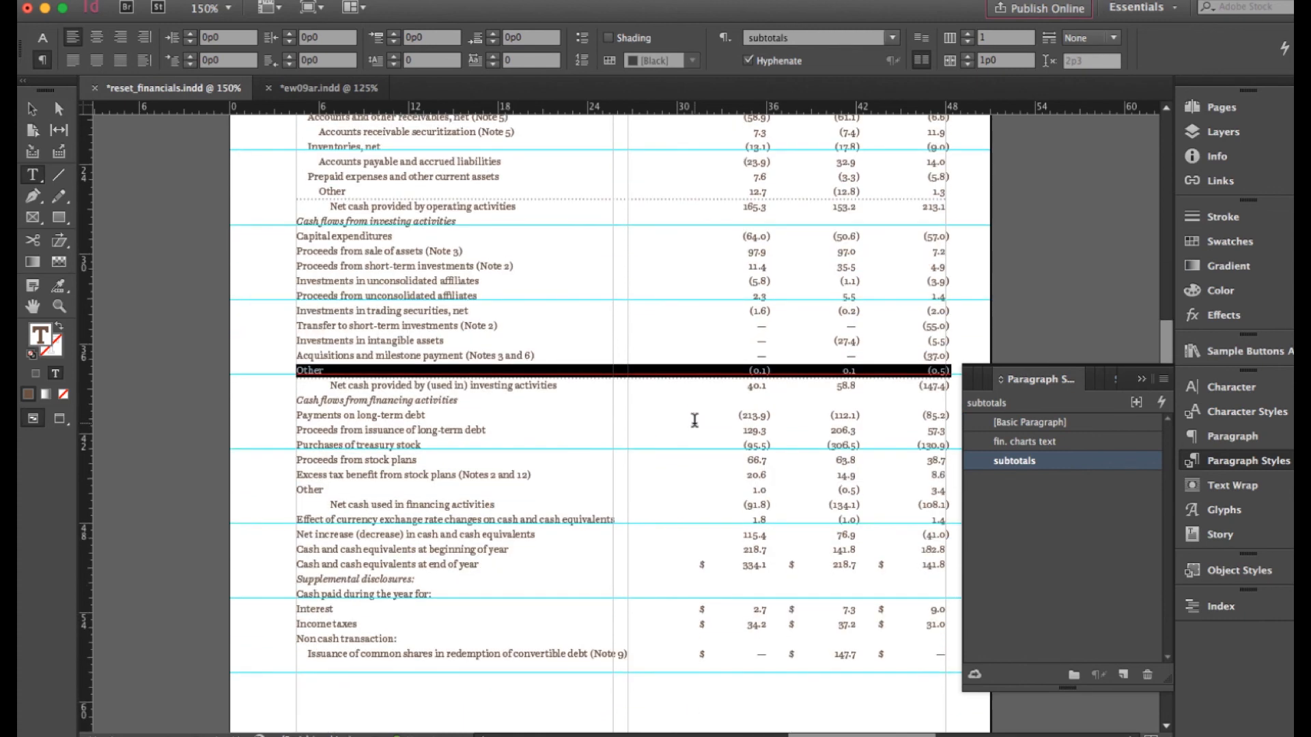
{"action": "left_click", "coordinate": [31, 108]}
{"action": "left_click", "coordinate": [123, 184]}
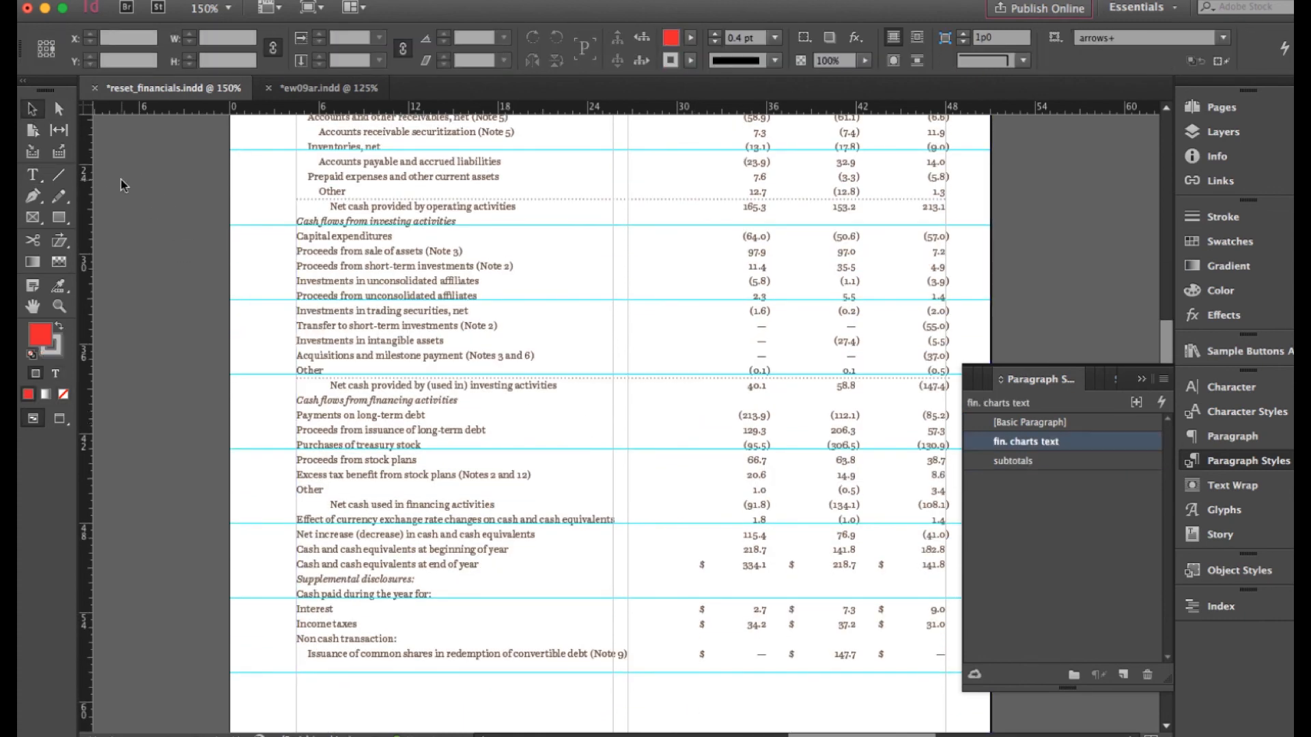
- Apply the subtotals style to the Other row above net cash used in financing activities and to the cash and cash equivalents at beginning of year row
{"action": "left_click", "coordinate": [31, 175]}
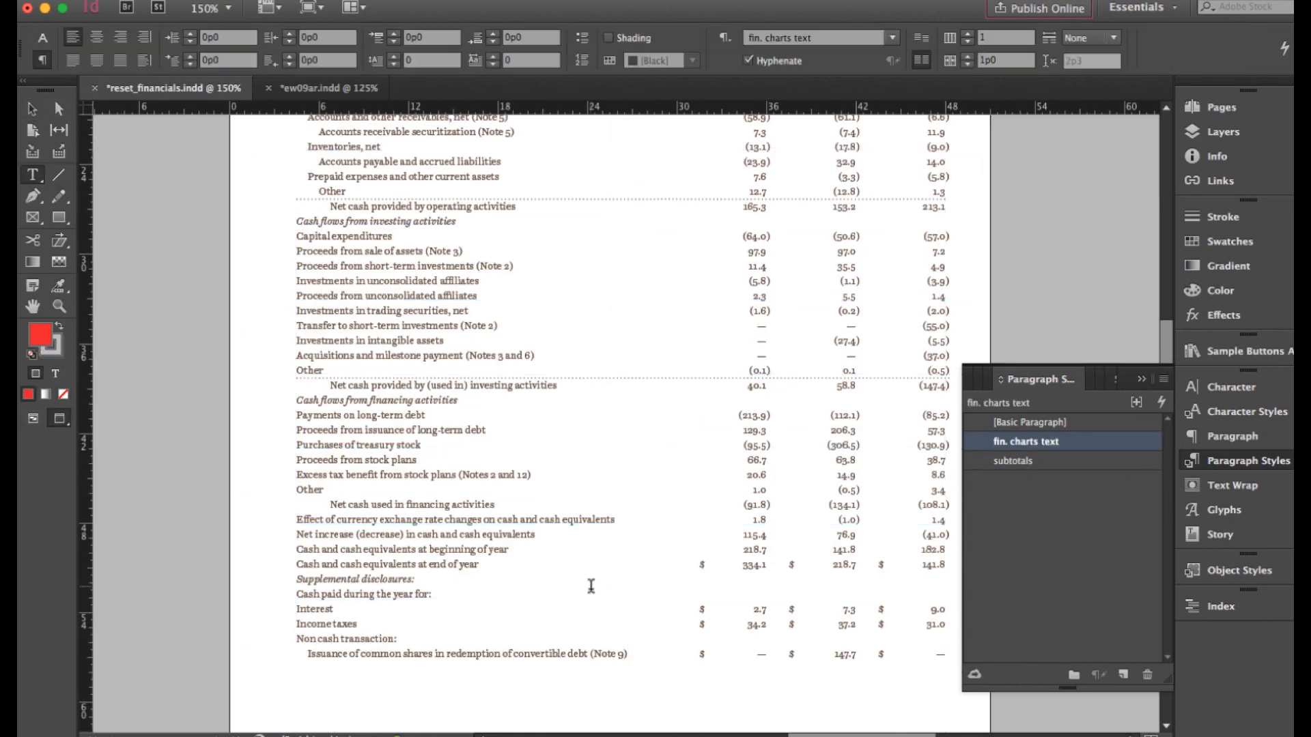
{"action": "left_click", "coordinate": [340, 483]}
{"action": "triple_click", "coordinate": [328, 487]}
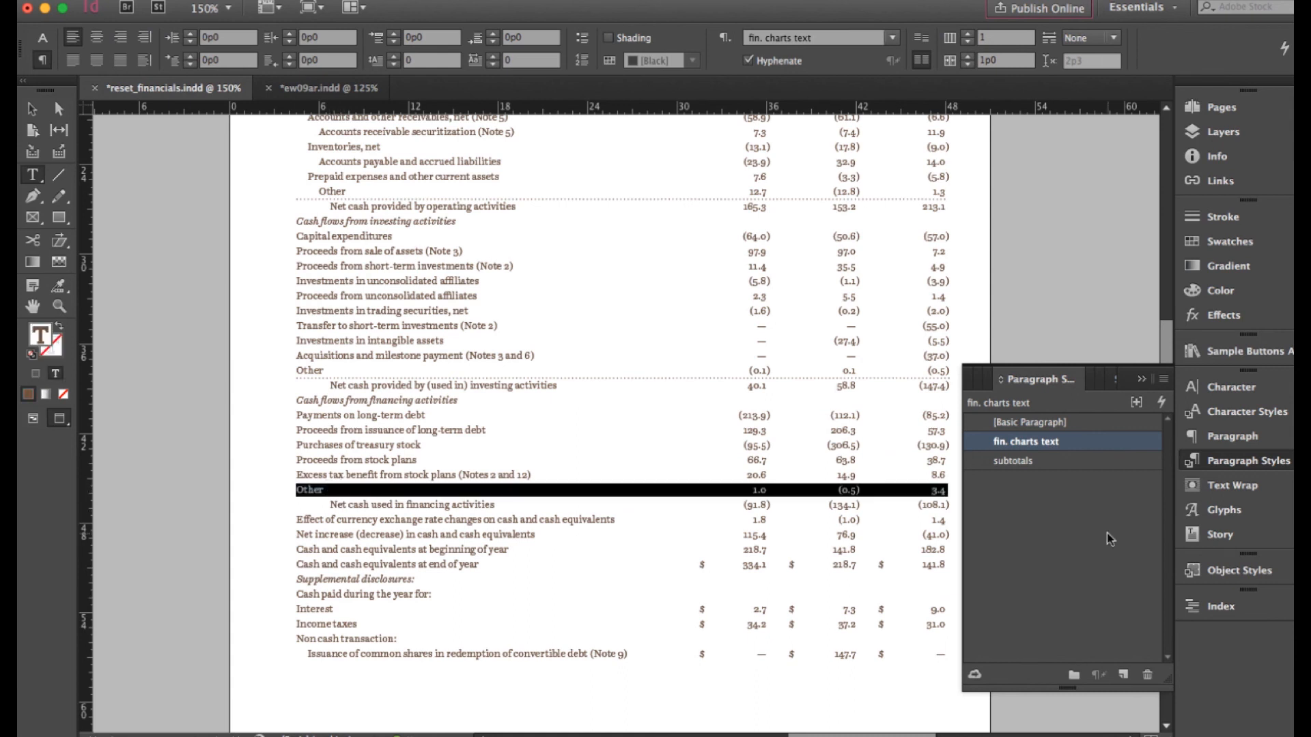
{"action": "left_click", "coordinate": [1113, 461]}
{"action": "left_click", "coordinate": [589, 564]}
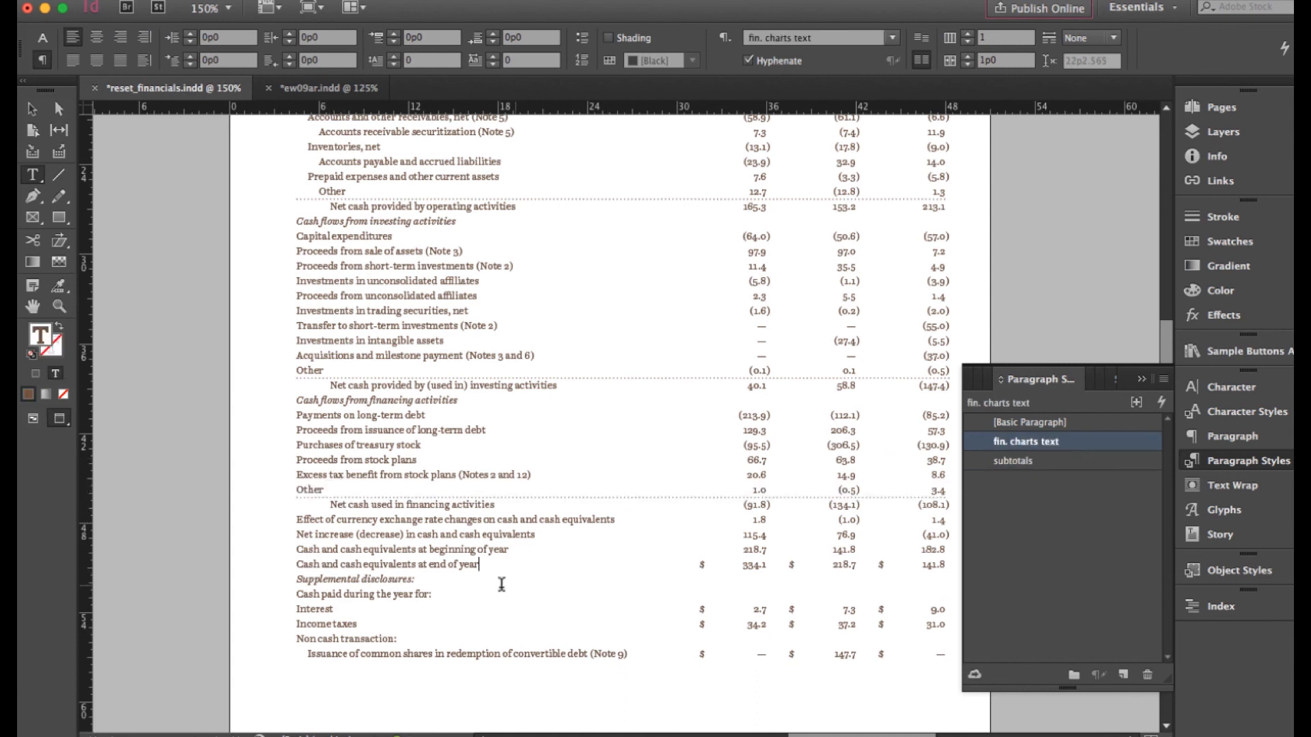
{"action": "triple_click", "coordinate": [403, 550]}
{"action": "left_click", "coordinate": [1073, 469]}
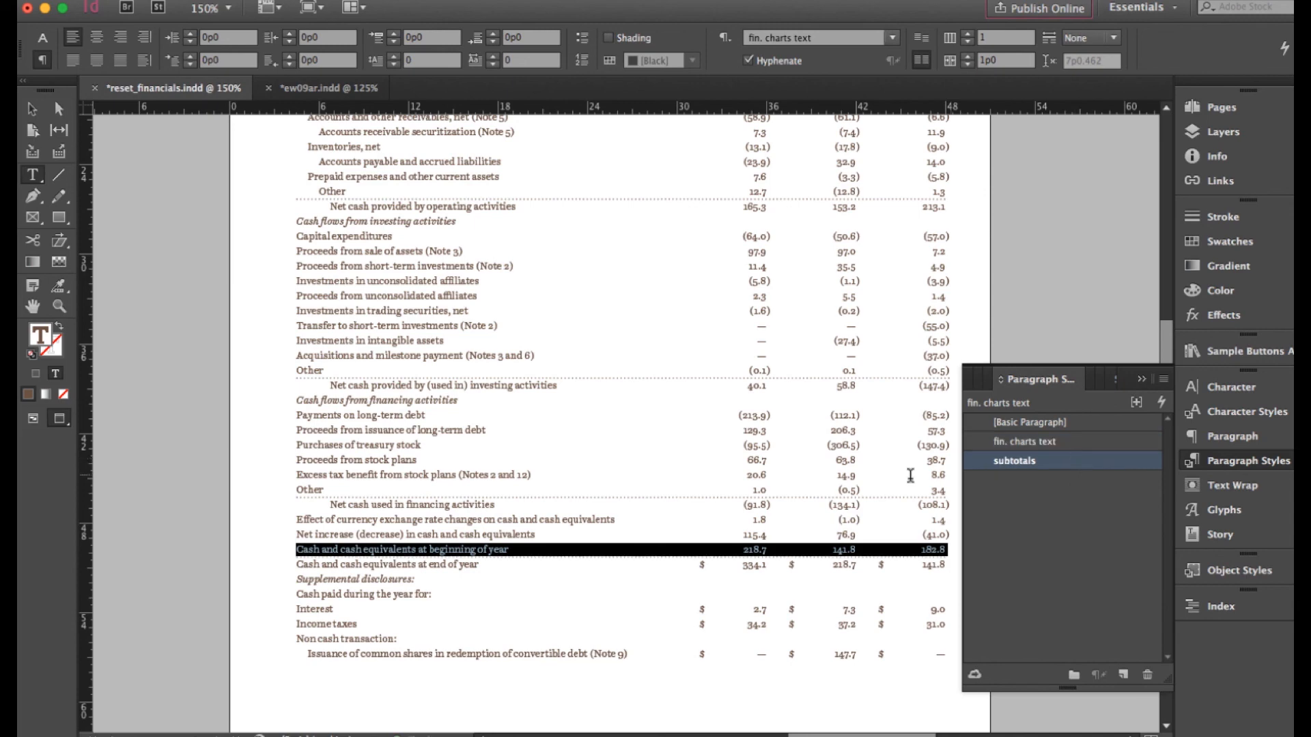
{"action": "left_click", "coordinate": [843, 601]}
- Apply the subtotals style to the "Twelve months ended December 31" heading row, and deselect the text
{"action": "scroll", "coordinate": [830, 614], "scroll_direction": "up", "scroll_amount": 5}
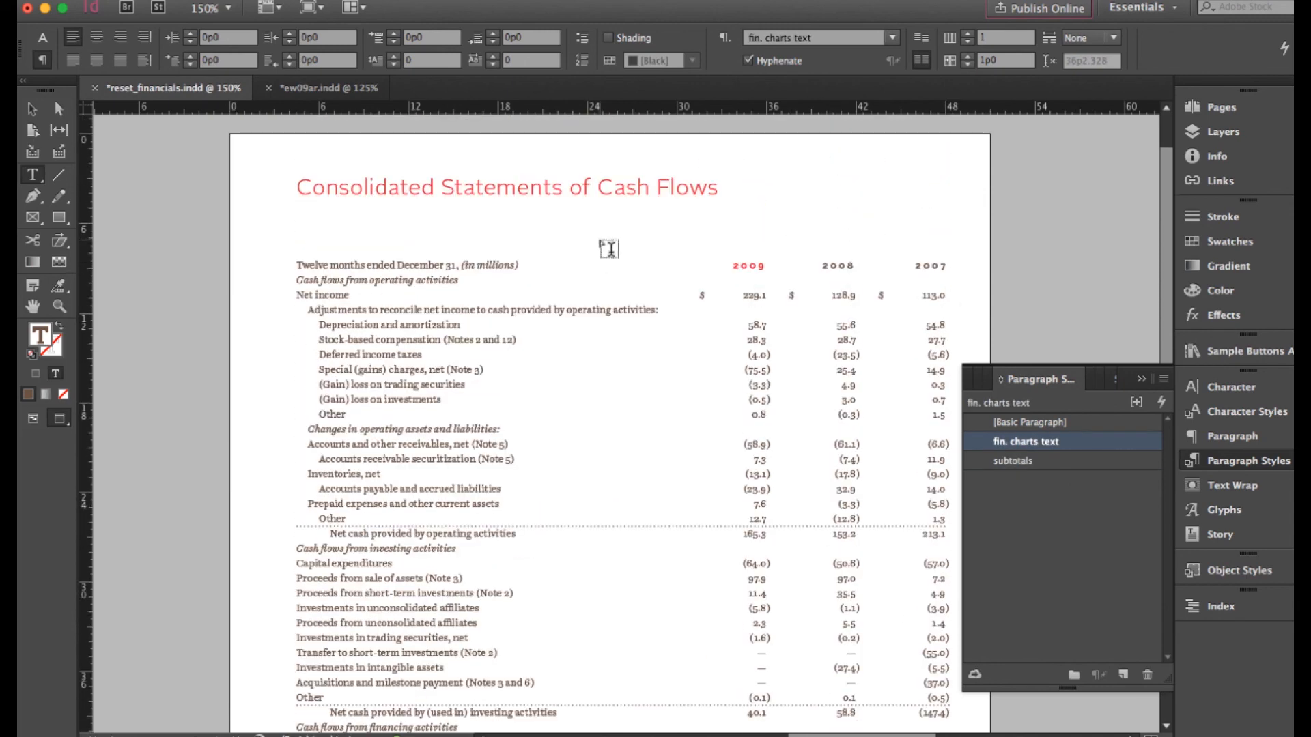
{"action": "triple_click", "coordinate": [530, 267]}
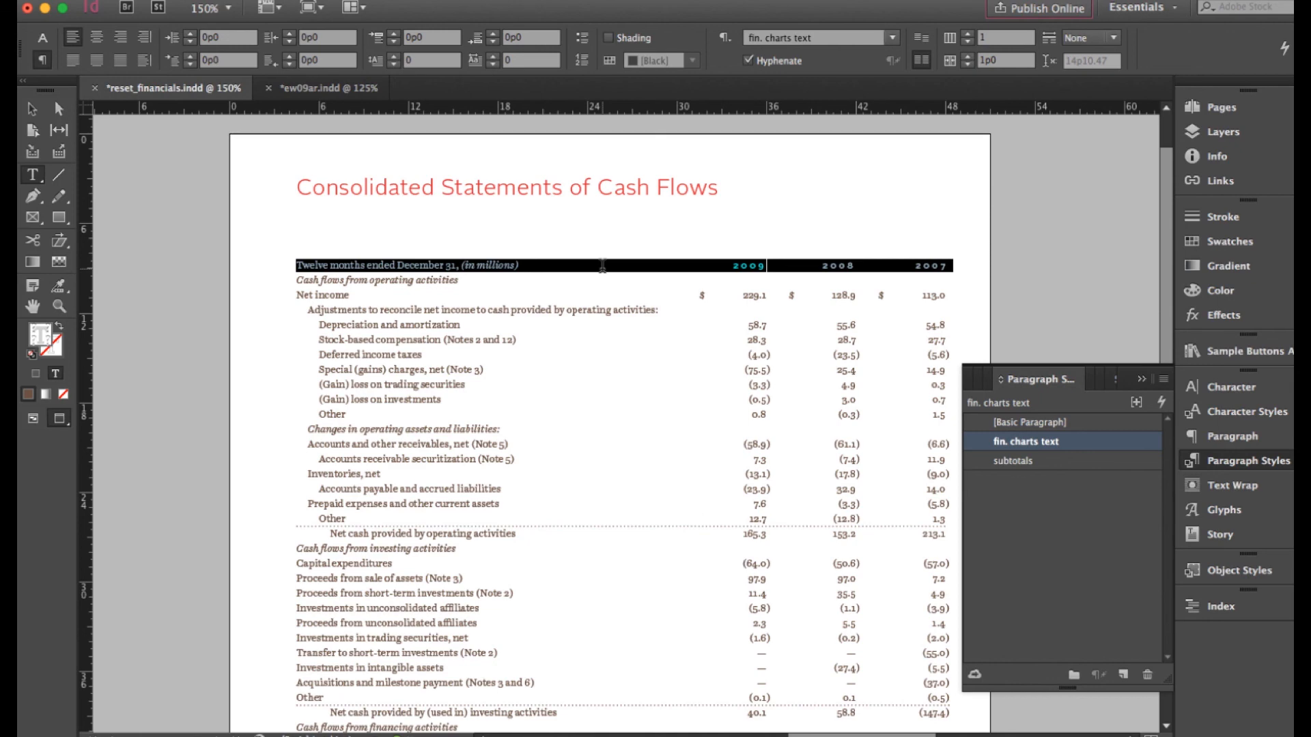
{"action": "left_click", "coordinate": [1112, 460]}
{"action": "left_click", "coordinate": [790, 339]}
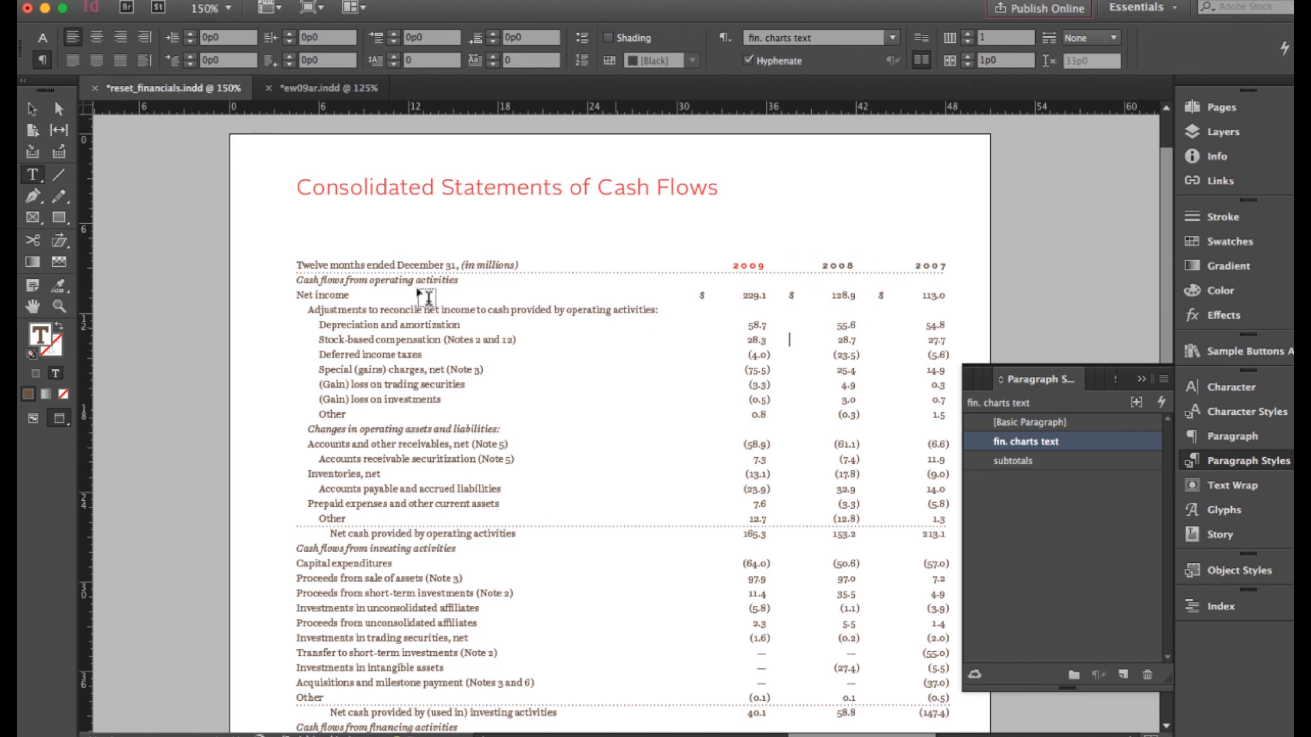
{"action": "left_click", "coordinate": [36, 118]}
{"action": "left_click", "coordinate": [133, 168]}
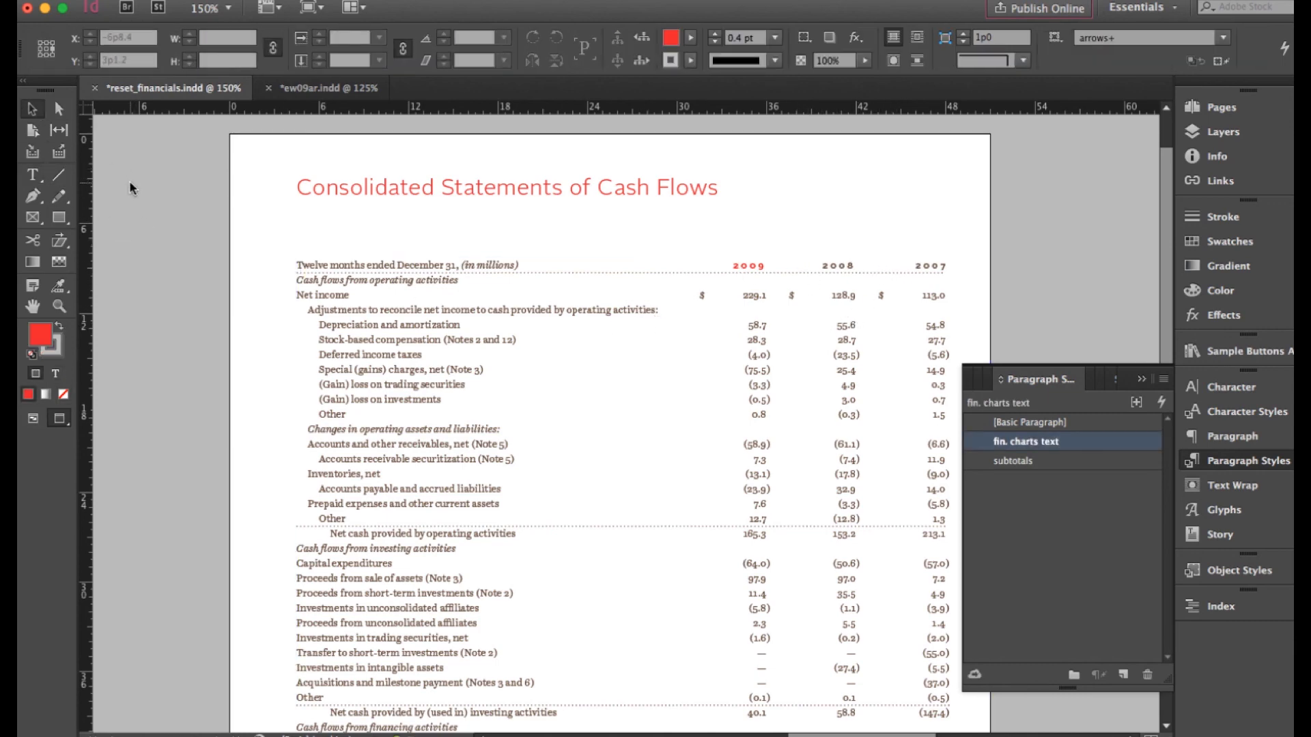
- Apply the subtotals style to the net cash provided by operating activities row as the base for a total rule
{"action": "scroll", "coordinate": [130, 183], "scroll_direction": "down", "scroll_amount": 1}
{"action": "scroll", "coordinate": [131, 186], "scroll_direction": "down", "scroll_amount": 3}
{"action": "double_click", "coordinate": [502, 473]}
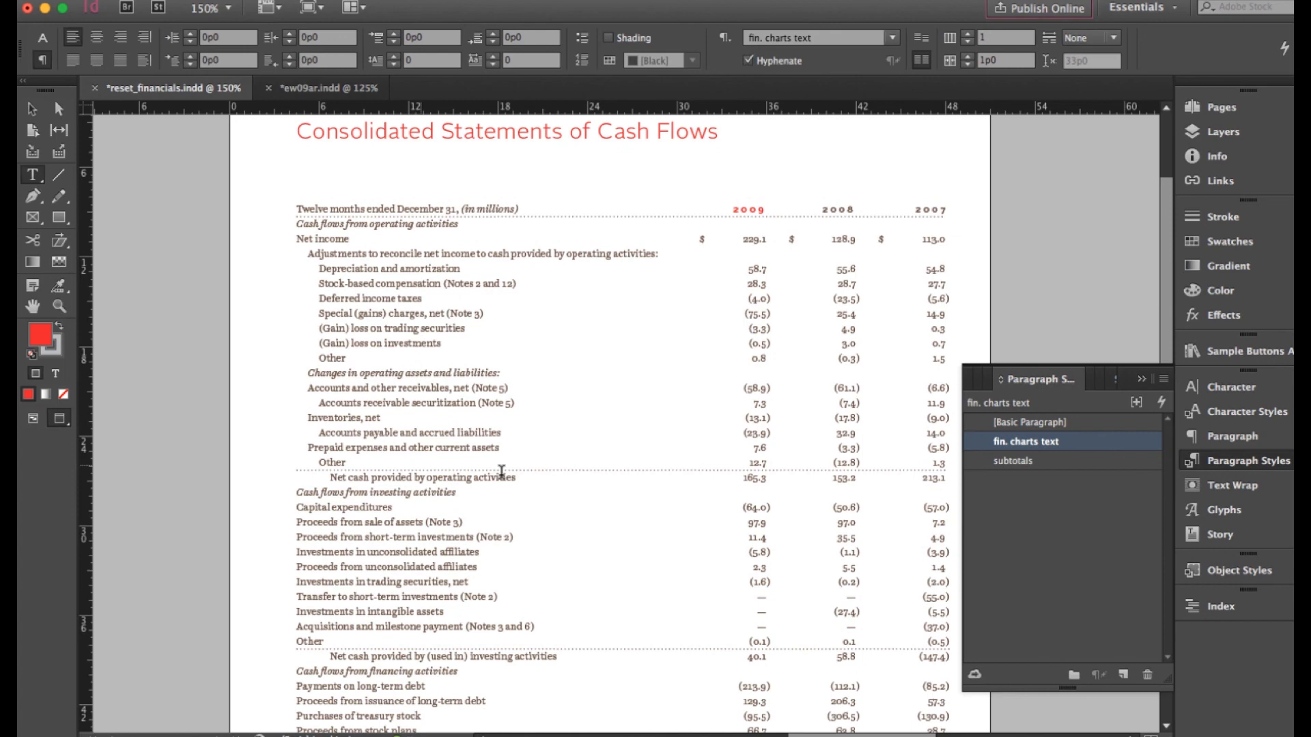
{"action": "triple_click", "coordinate": [487, 477]}
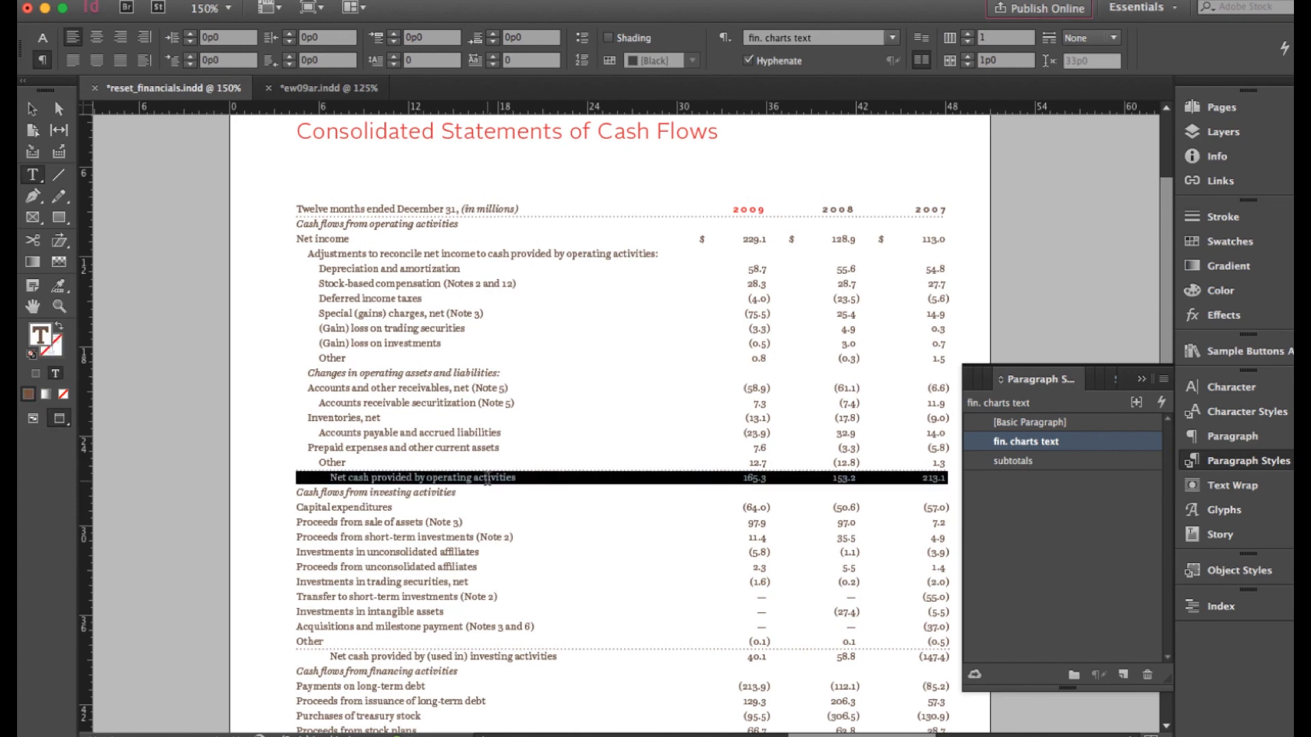
{"action": "left_click", "coordinate": [1056, 464]}
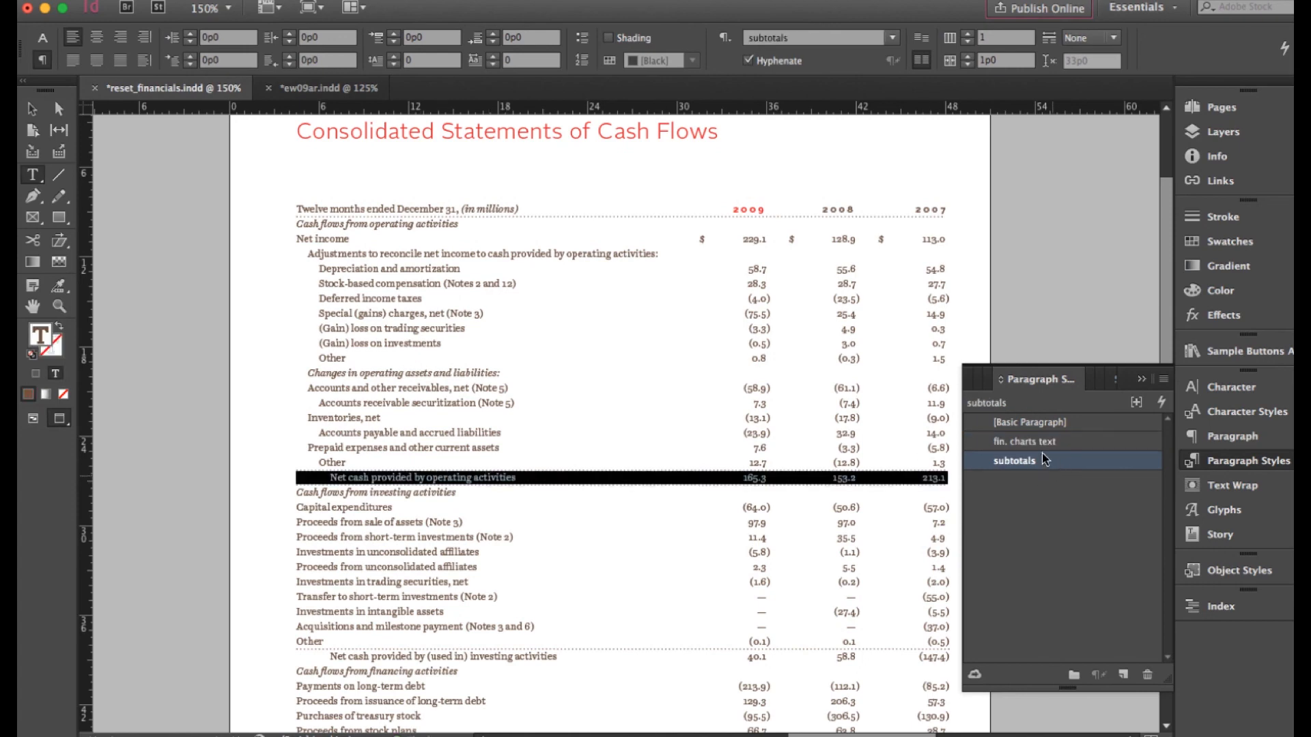
{"action": "left_click", "coordinate": [564, 478]}
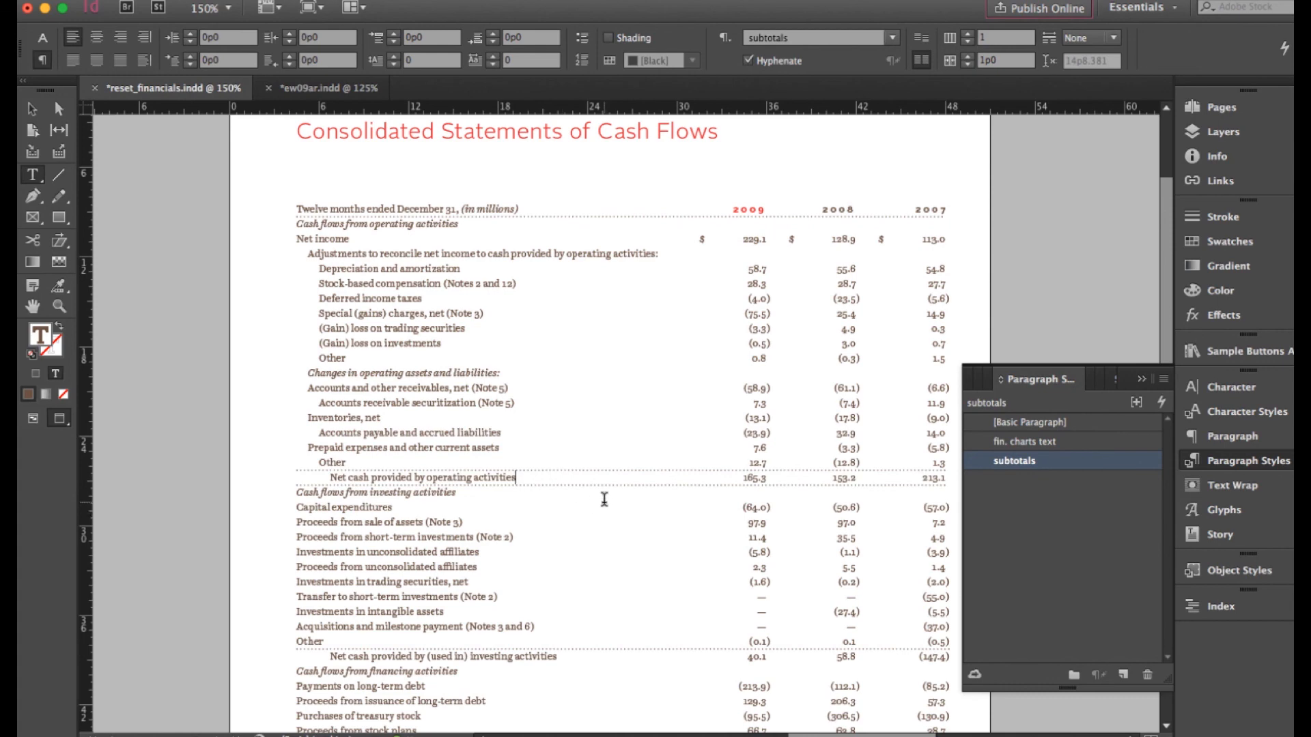
- Change the rule below the net cash provided by operating activities row to a solid stroke with a weight of 0.75 pt
{"action": "key", "text": "alt+super+j"}
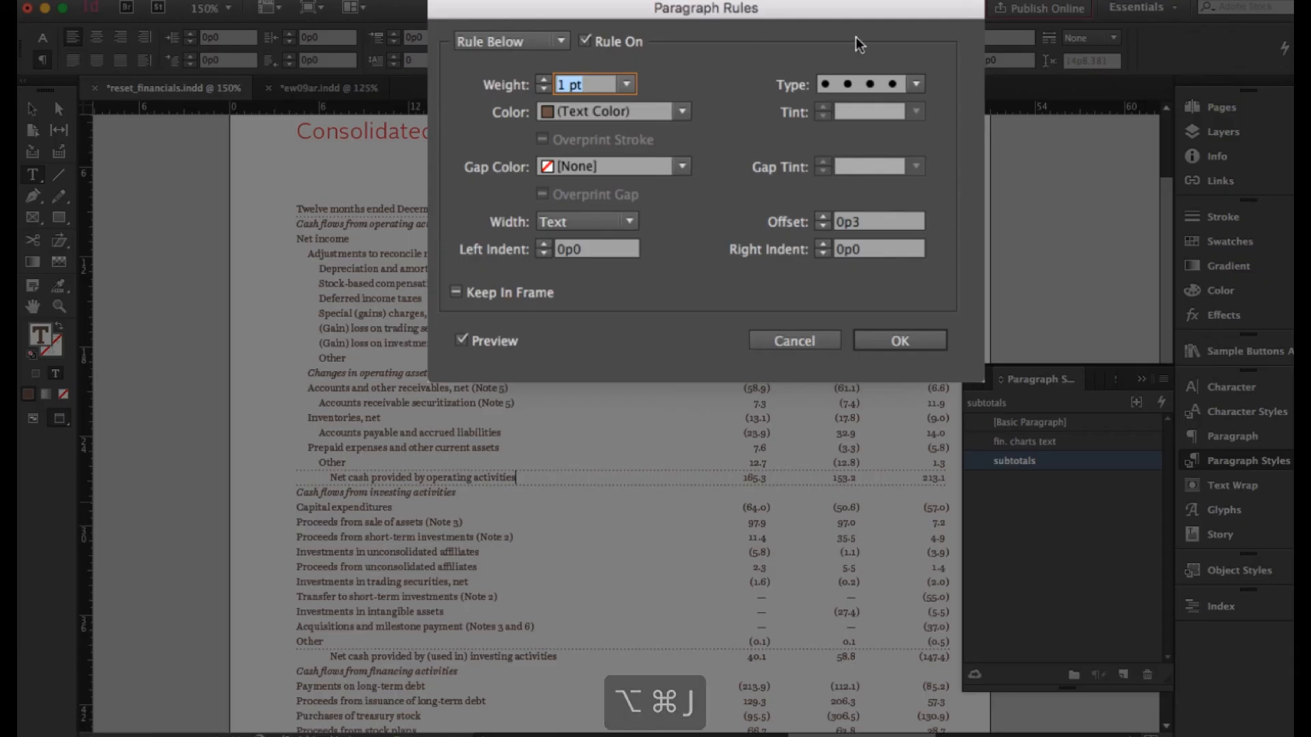
{"action": "left_click", "coordinate": [867, 83]}
{"action": "left_click", "coordinate": [867, 85]}
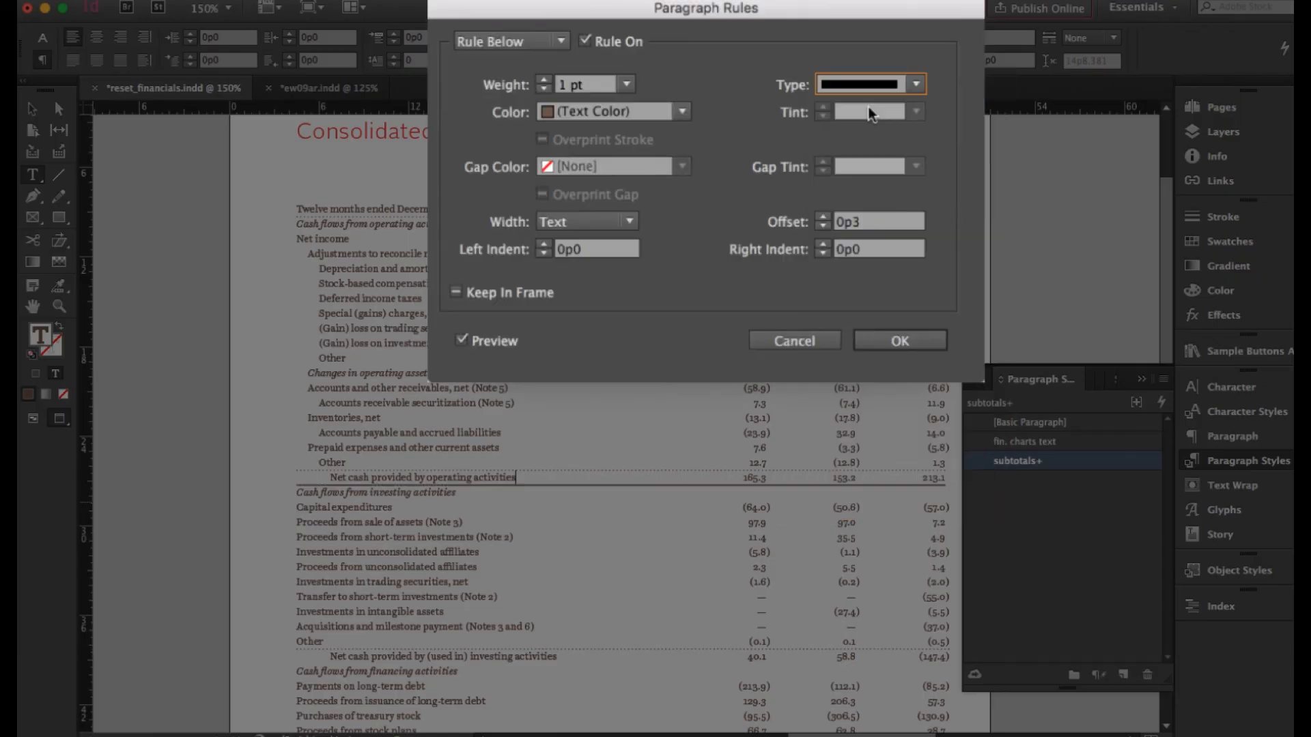
{"action": "left_click", "coordinate": [626, 84]}
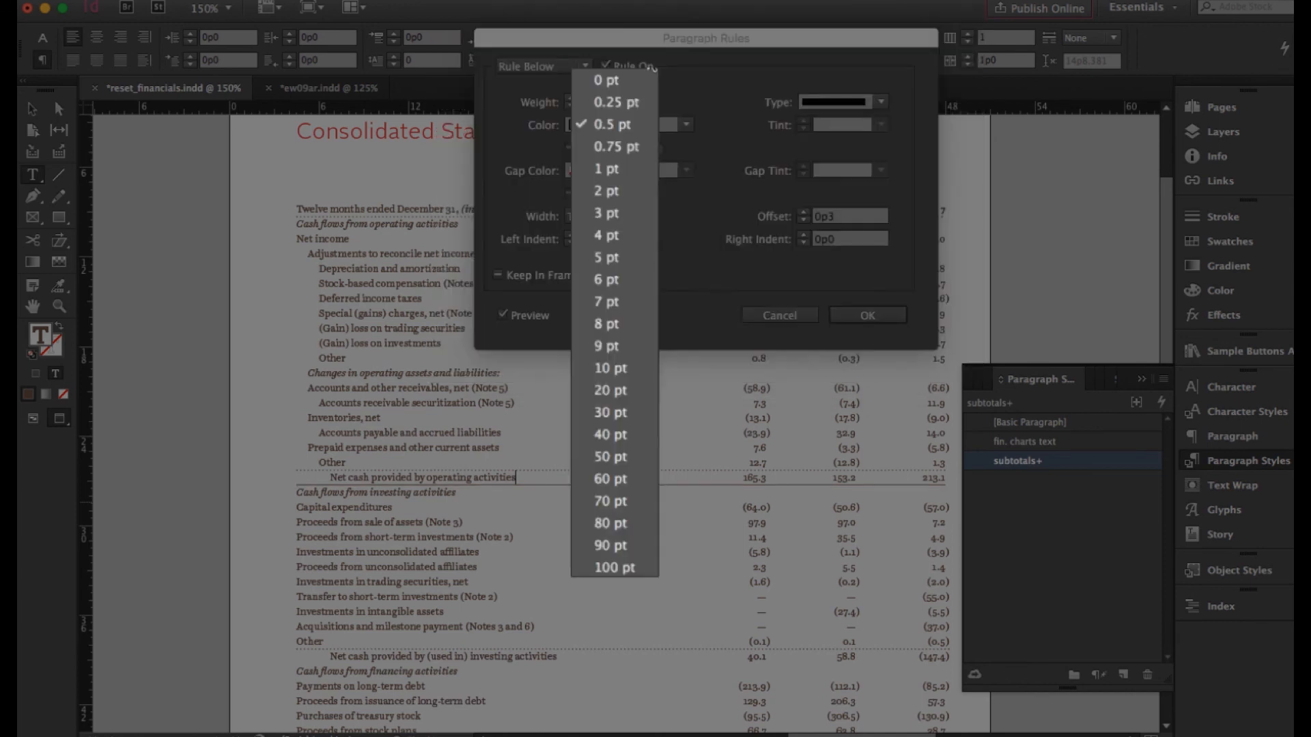
{"action": "left_click", "coordinate": [624, 145]}
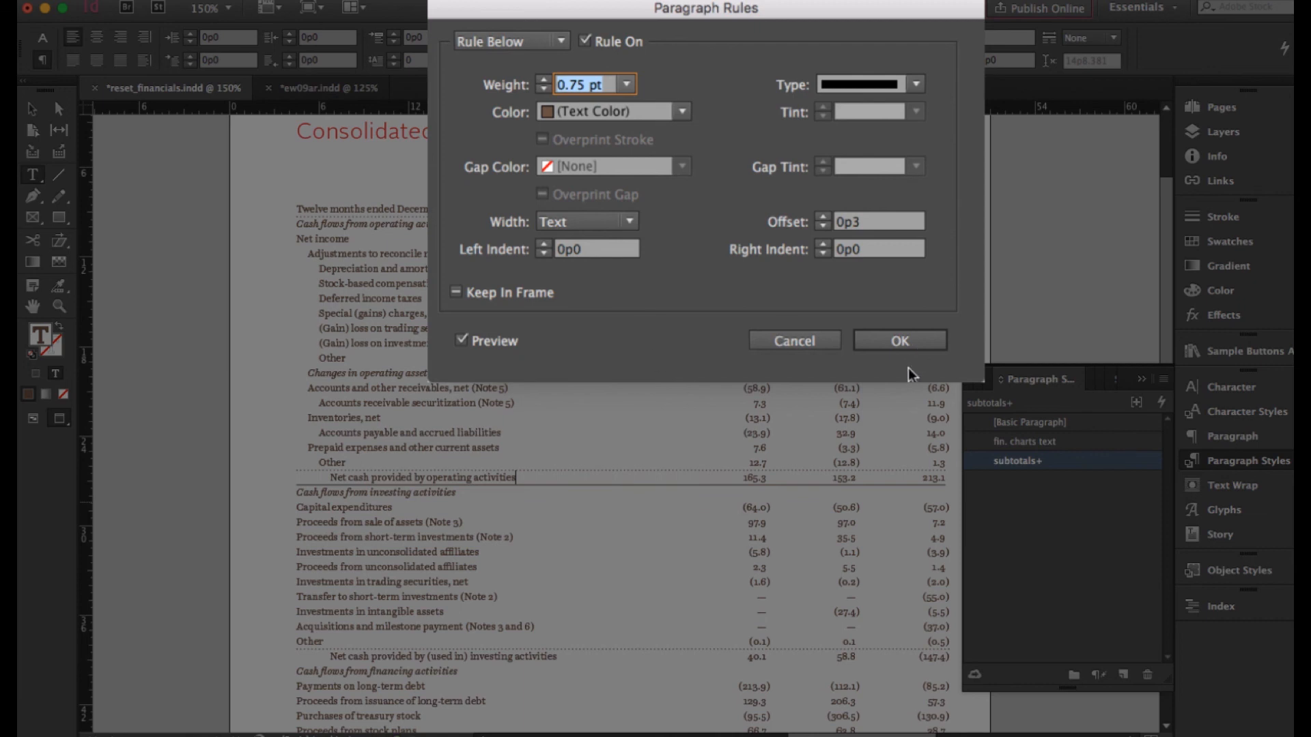
{"action": "left_click", "coordinate": [911, 341]}
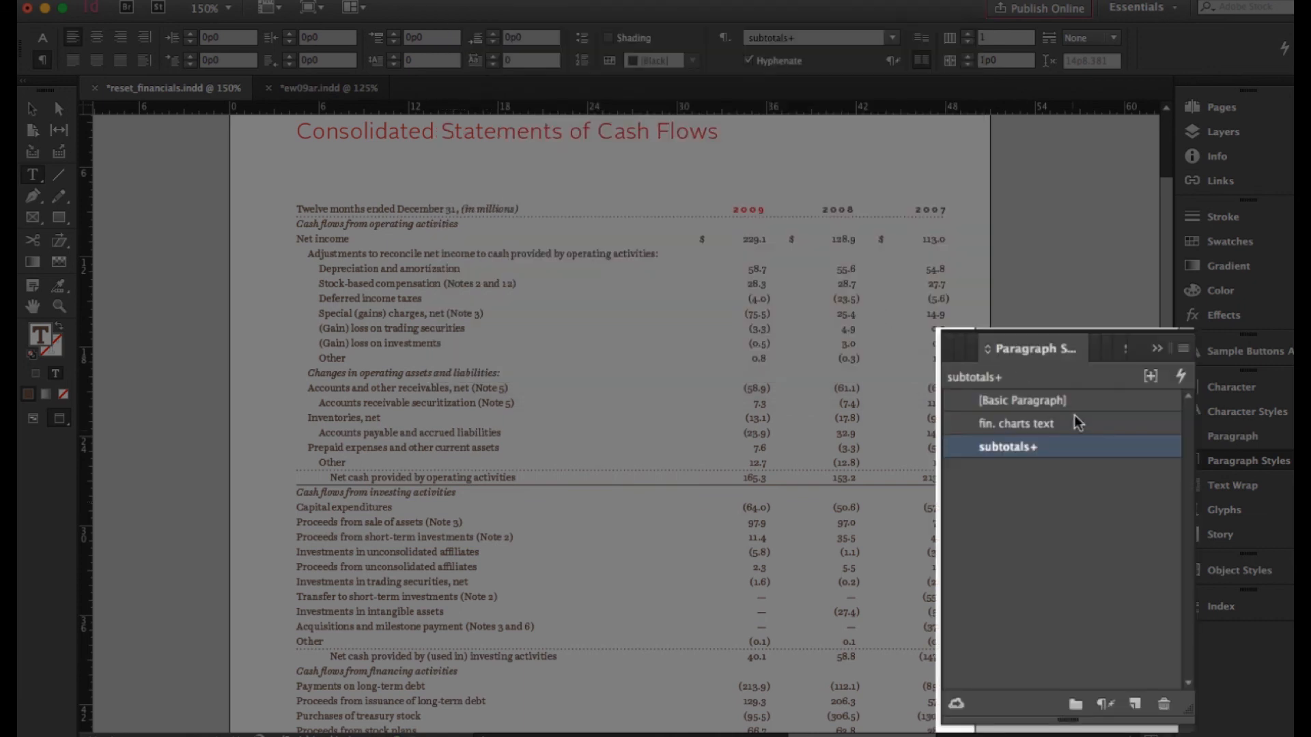
- Create a new paragraph style from the solid-ruled net cash provided by operating activities row and name it "totals"
{"action": "triple_click", "coordinate": [475, 478]}
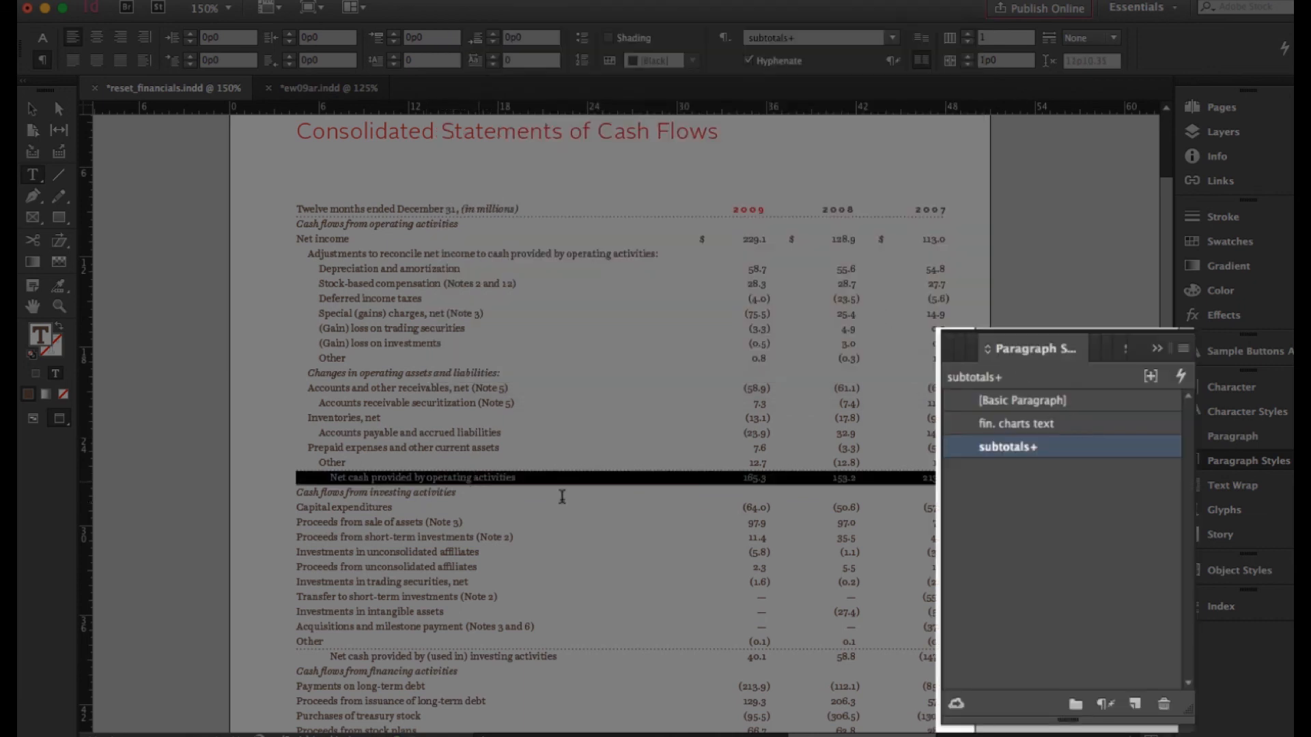
{"action": "left_click", "coordinate": [1133, 706]}
{"action": "double_click", "coordinate": [1094, 471]}
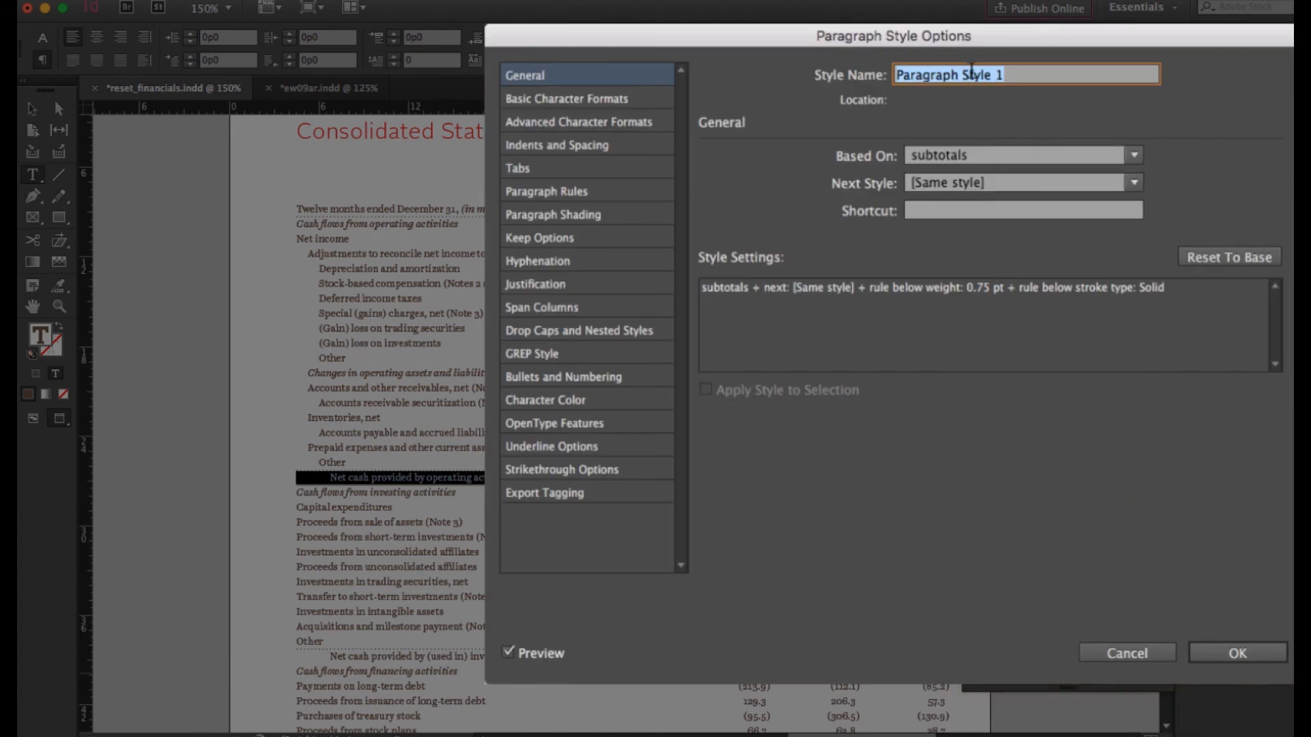
{"action": "type", "text": "tot"}
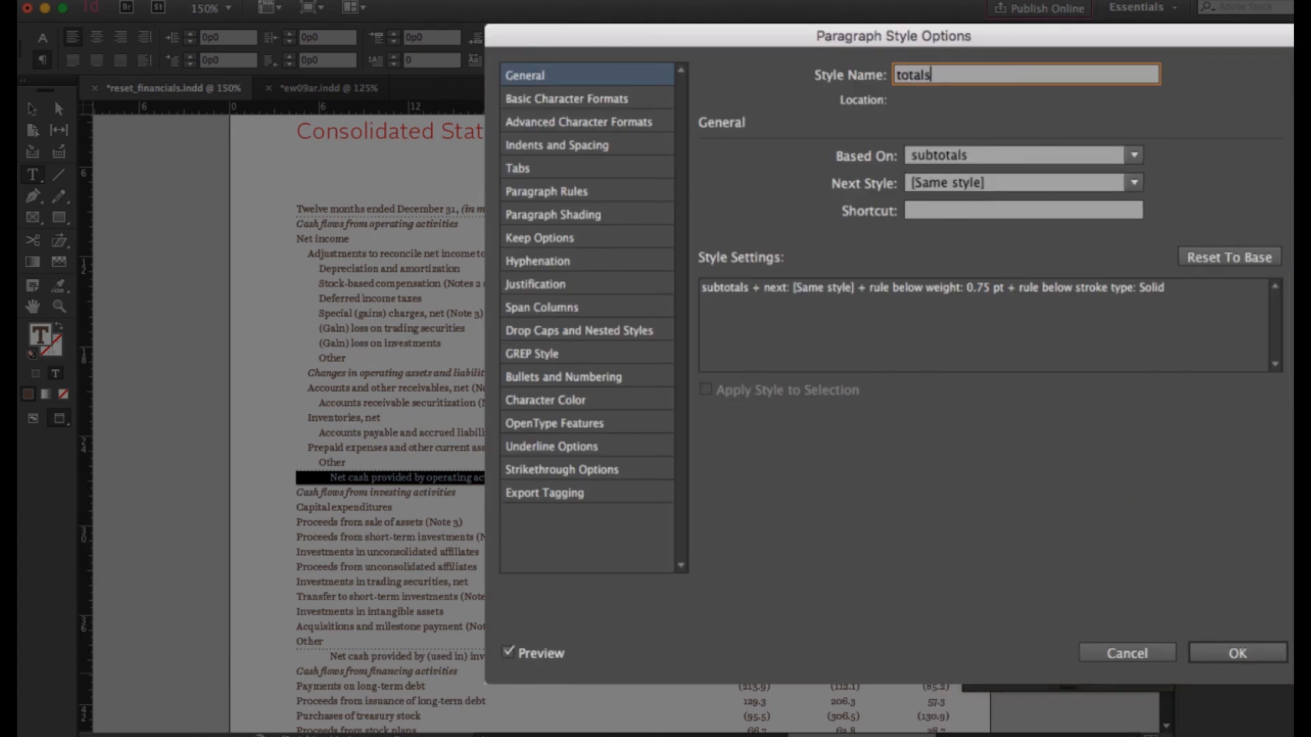
{"action": "type", "text": "als"}
{"action": "key", "text": "Return"}
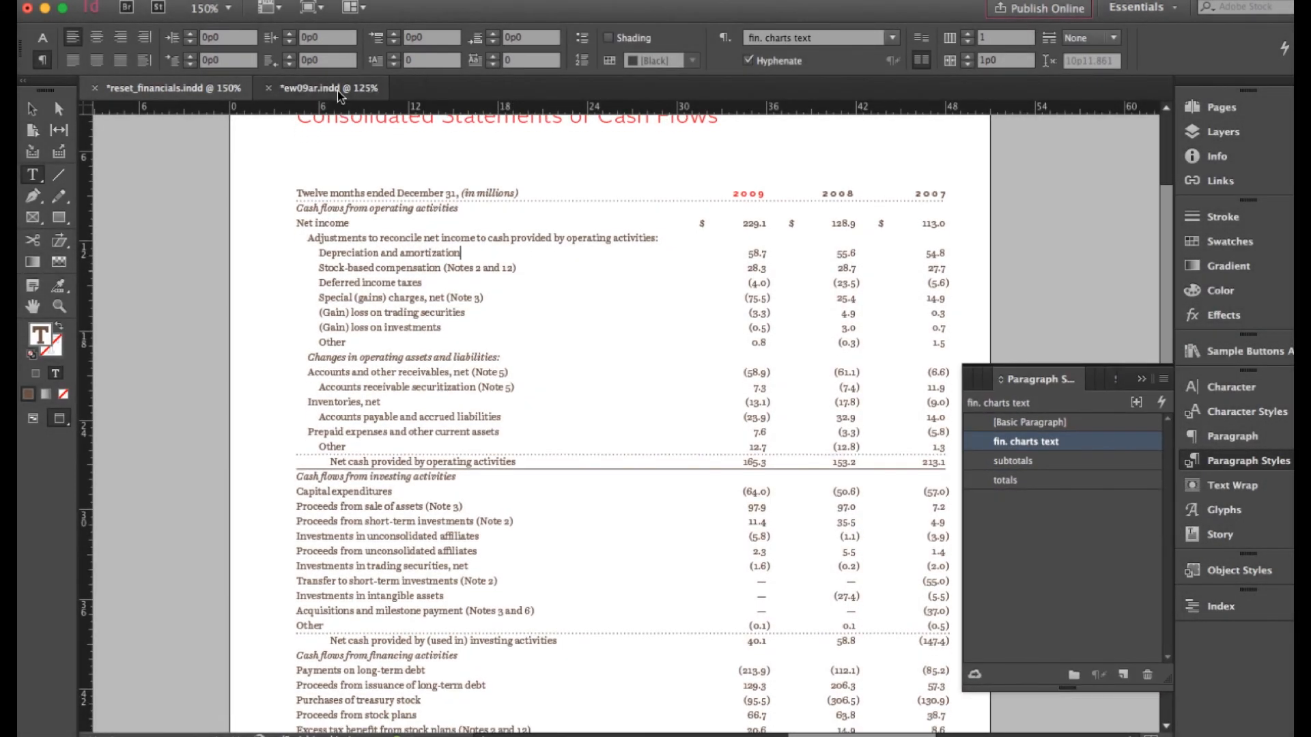
- Check the total rows in ew09ar.indd, and apply the totals style to the net cash provided by (used in) investing activities row in reset_financials.indd
{"action": "left_click", "coordinate": [328, 88]}
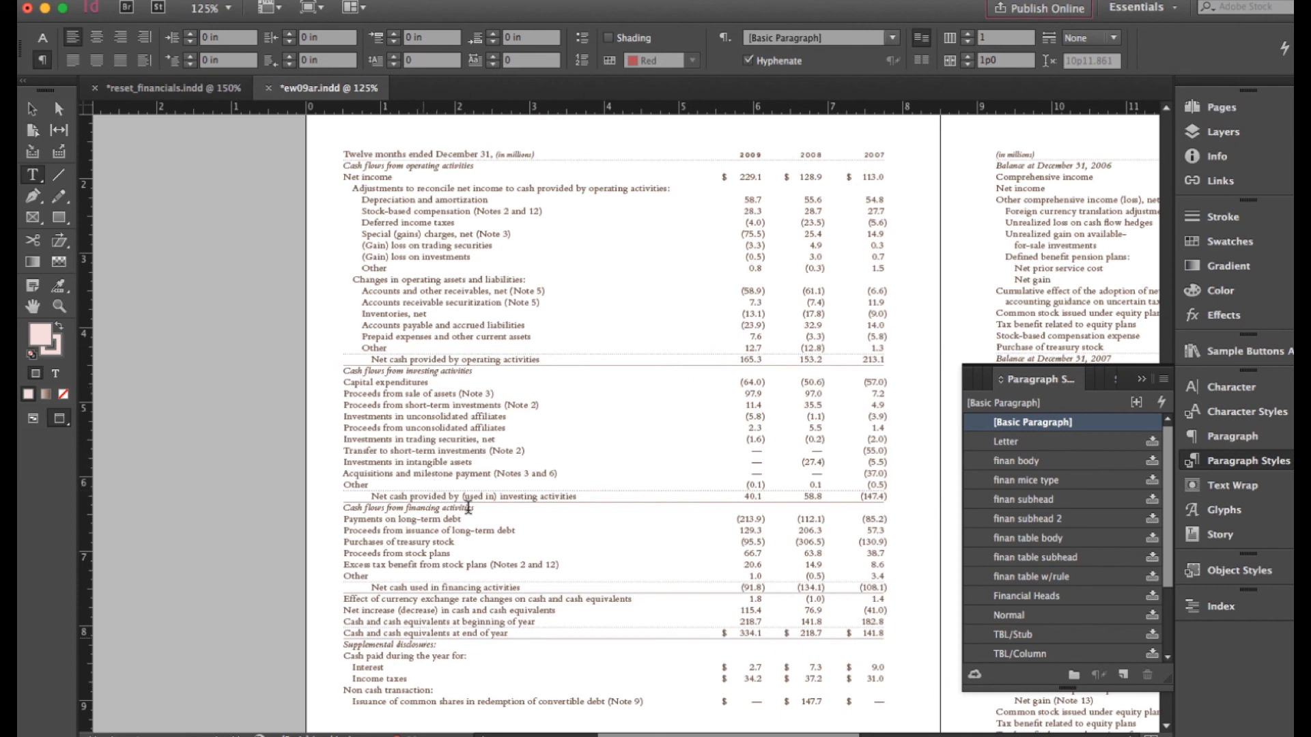
{"action": "left_click", "coordinate": [174, 87]}
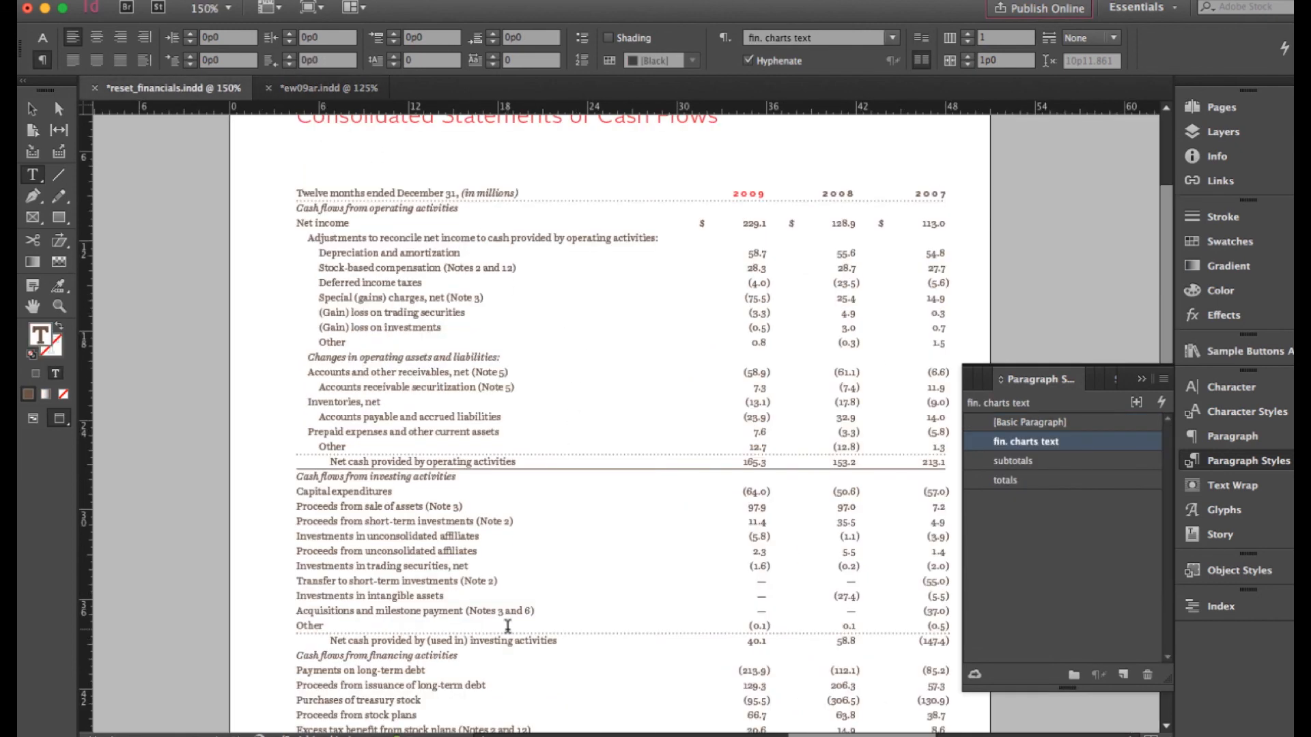
{"action": "triple_click", "coordinate": [529, 640]}
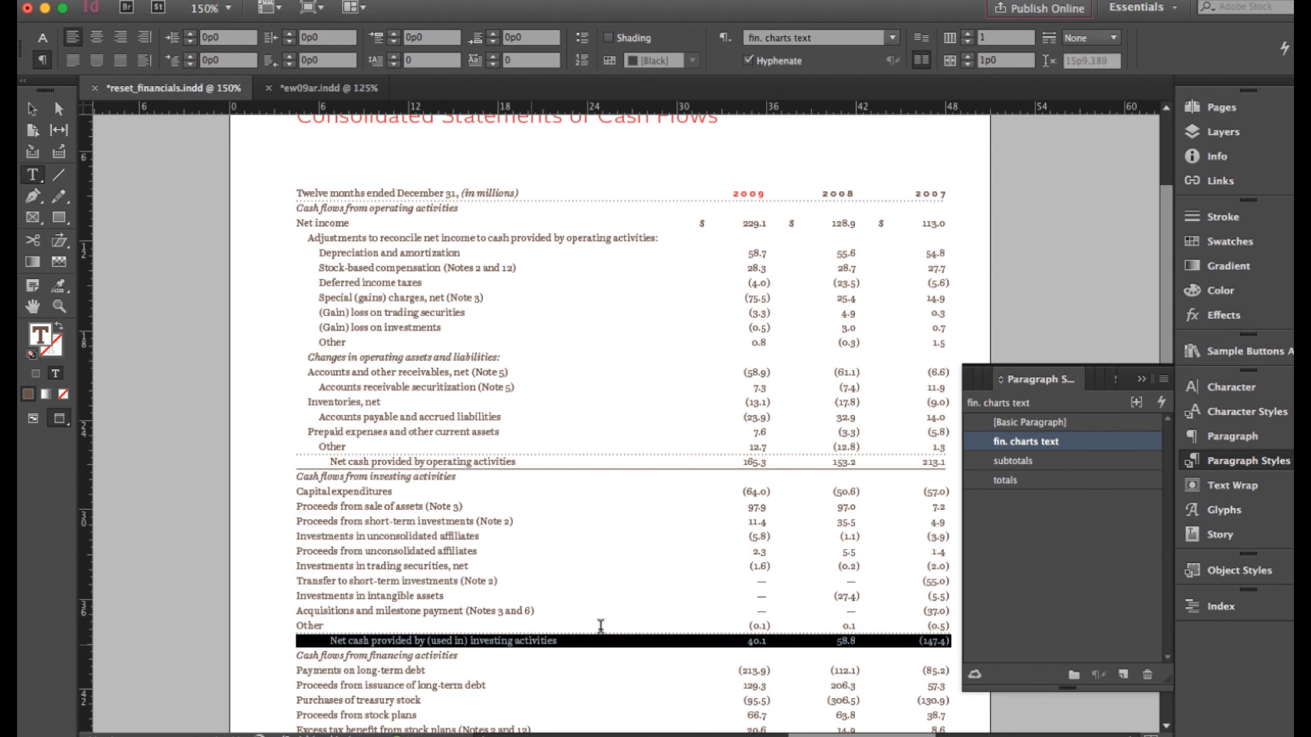
{"action": "left_click", "coordinate": [1062, 478]}
{"action": "scroll", "coordinate": [659, 470], "scroll_direction": "down", "scroll_amount": 5}
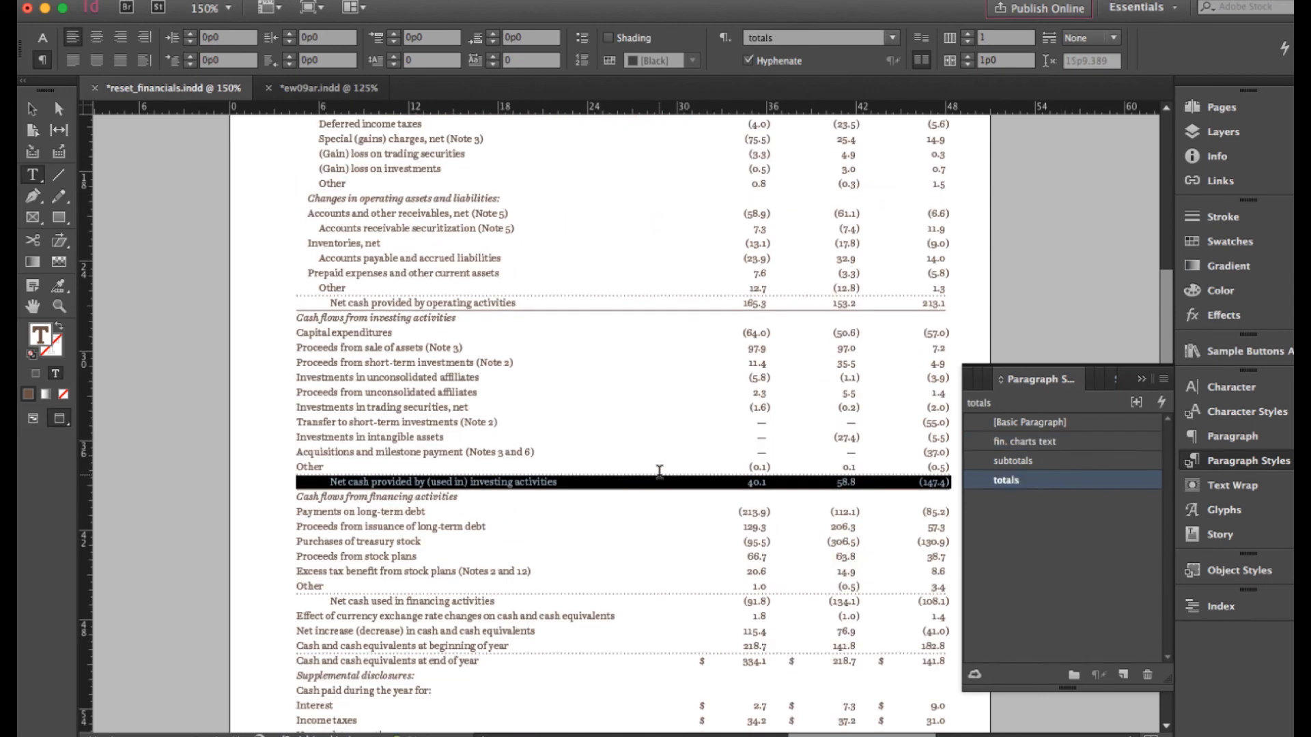
- Apply the totals style to the net cash used in financing activities row and the cash and cash equivalents at end of year row
{"action": "scroll", "coordinate": [659, 469], "scroll_direction": "down", "scroll_amount": 3}
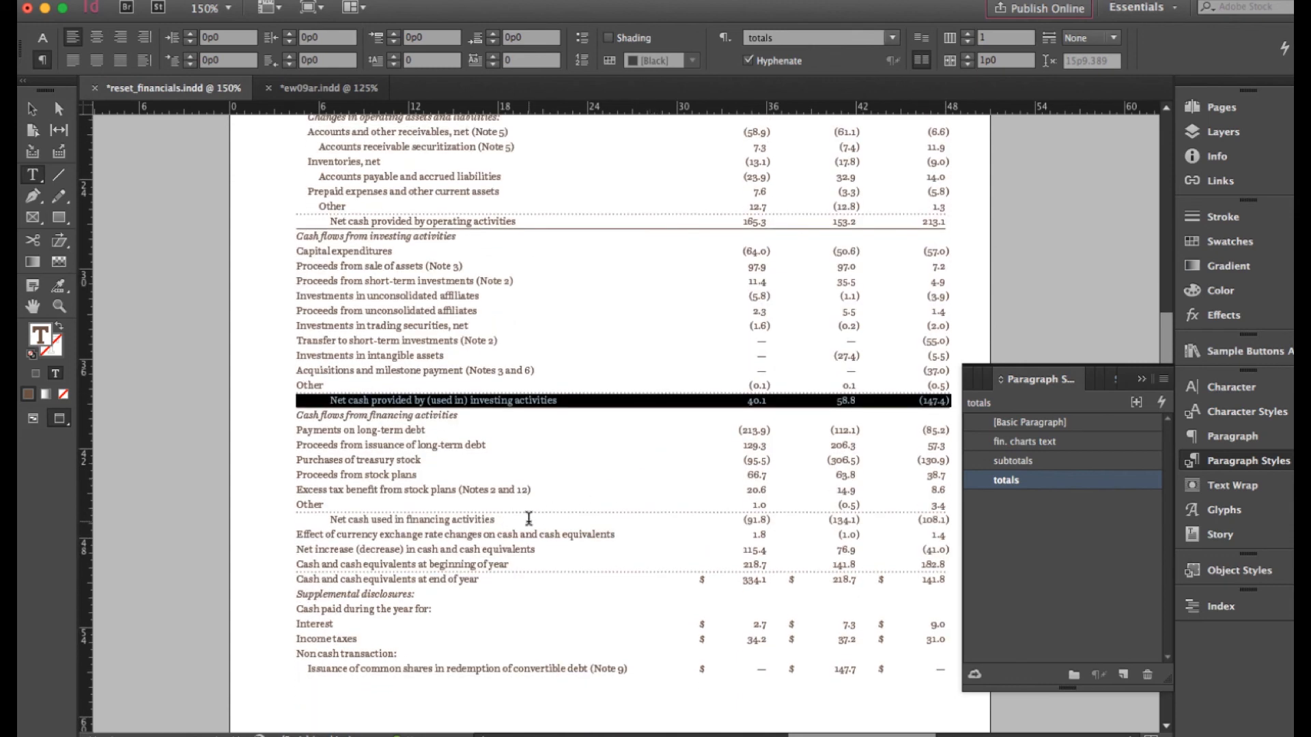
{"action": "triple_click", "coordinate": [563, 519]}
{"action": "left_click", "coordinate": [1068, 480]}
{"action": "left_click", "coordinate": [680, 507]}
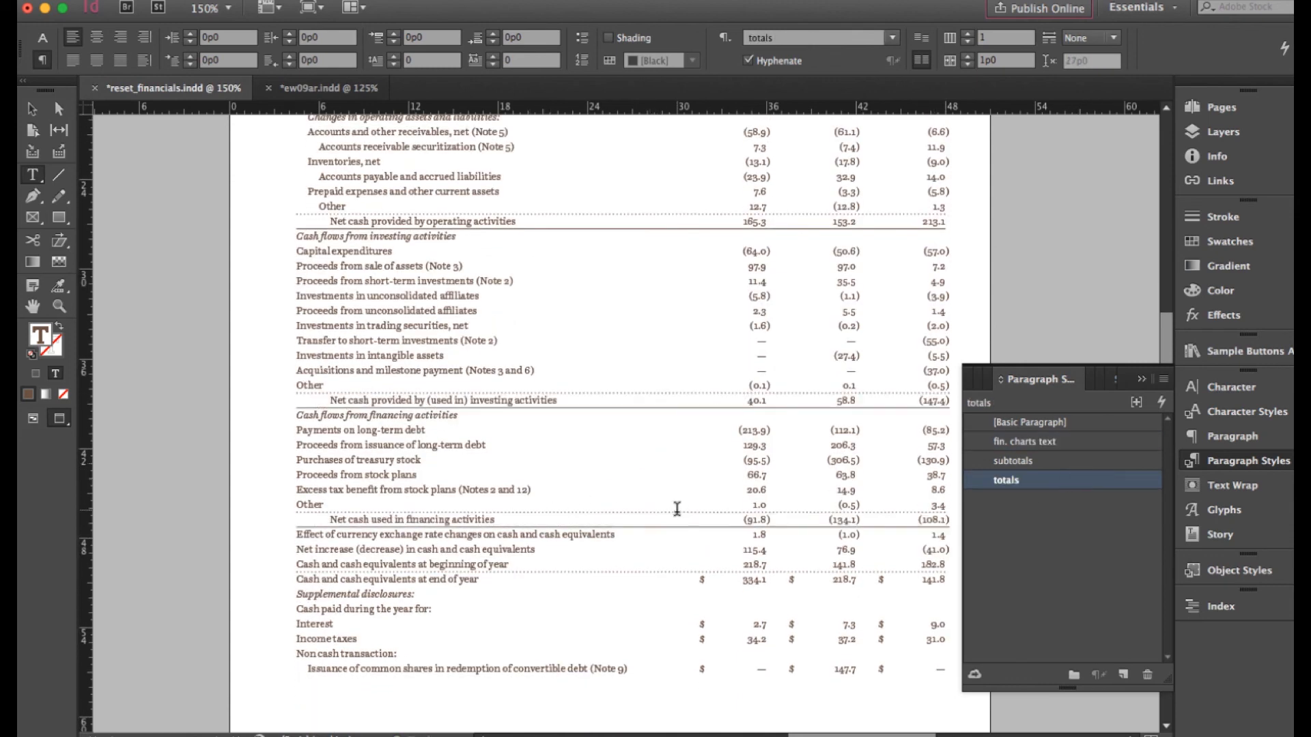
{"action": "triple_click", "coordinate": [464, 579]}
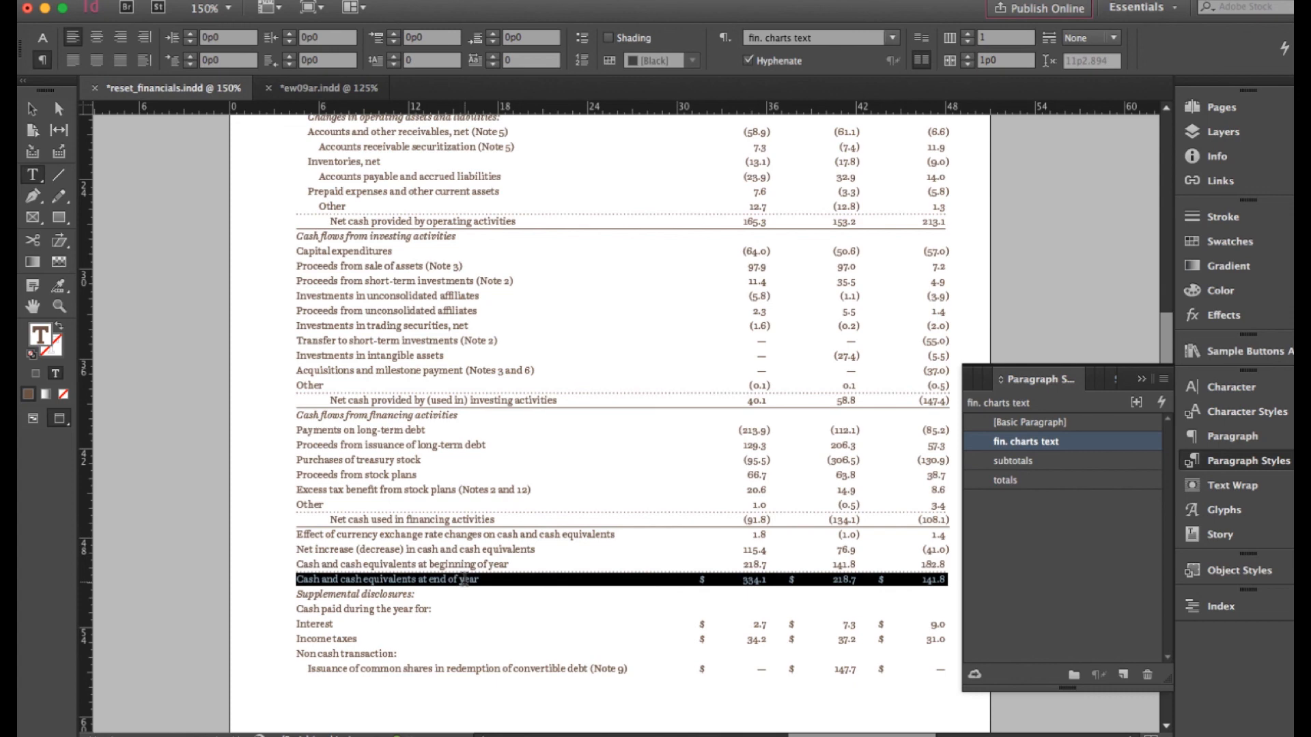
{"action": "left_click", "coordinate": [1059, 480]}
{"action": "left_click", "coordinate": [585, 486]}
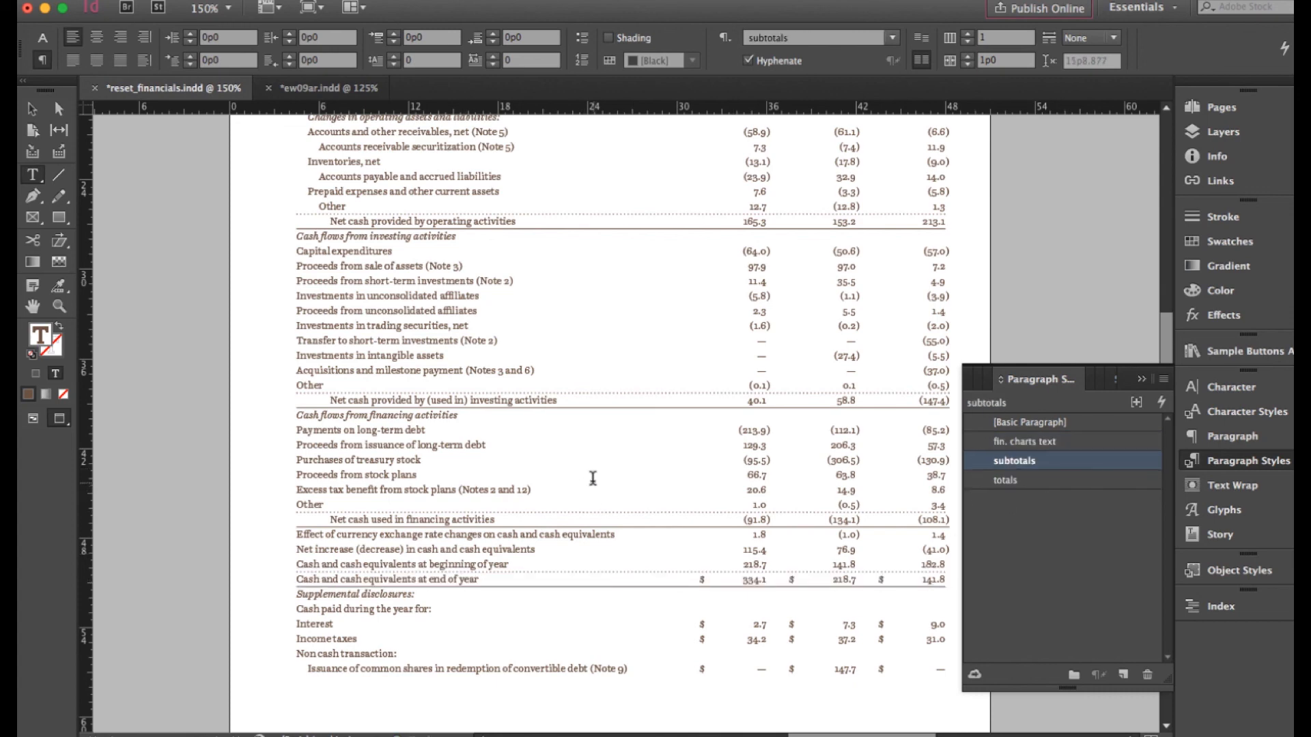
- Examine the finished cash flow statement at full-page view, with and without the guides and baseline grid
{"action": "key", "text": "super+0"}
{"action": "left_click", "coordinate": [31, 108]}
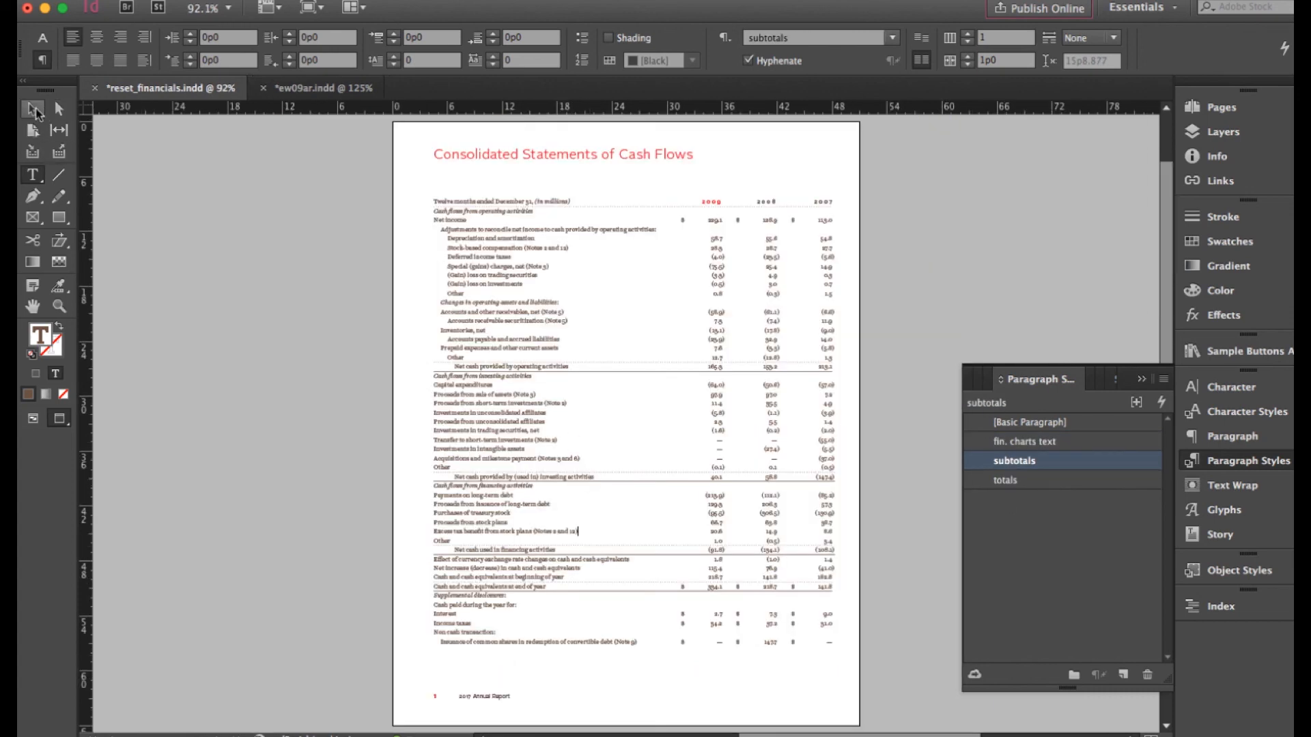
{"action": "left_click", "coordinate": [944, 217]}
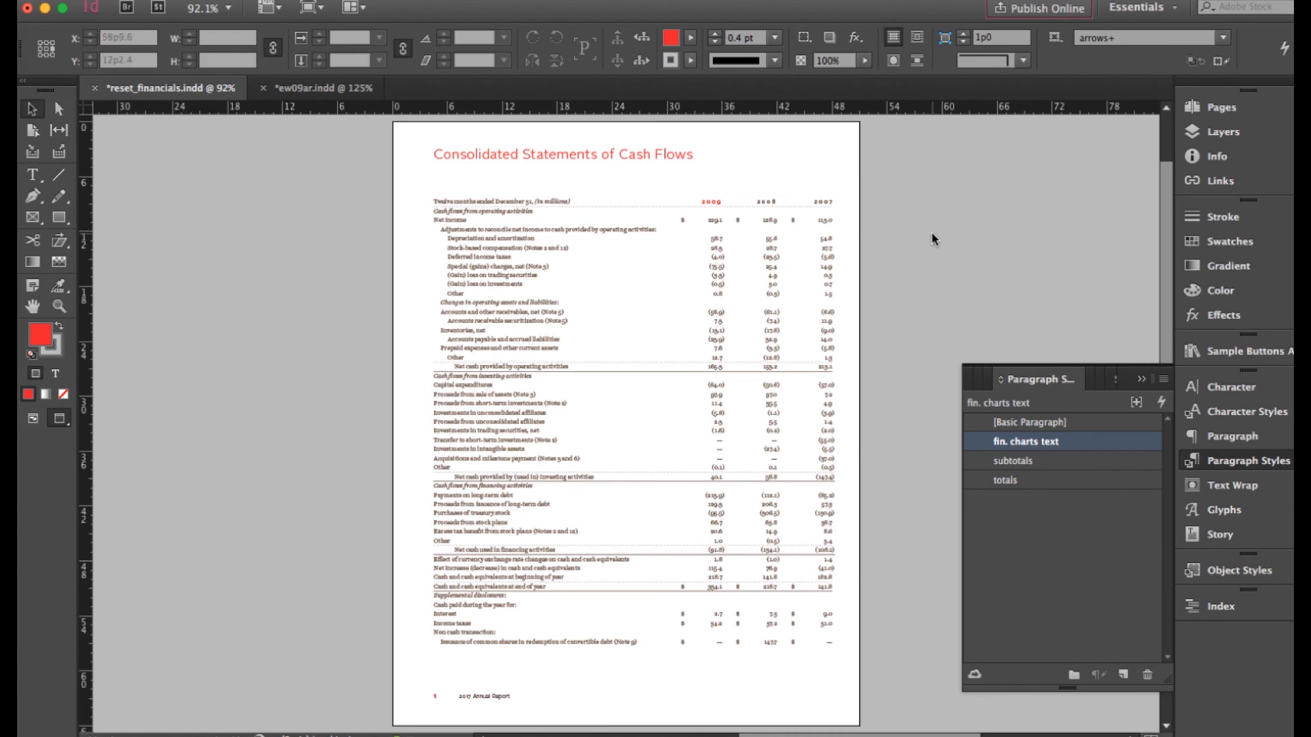
{"action": "key", "text": "w"}
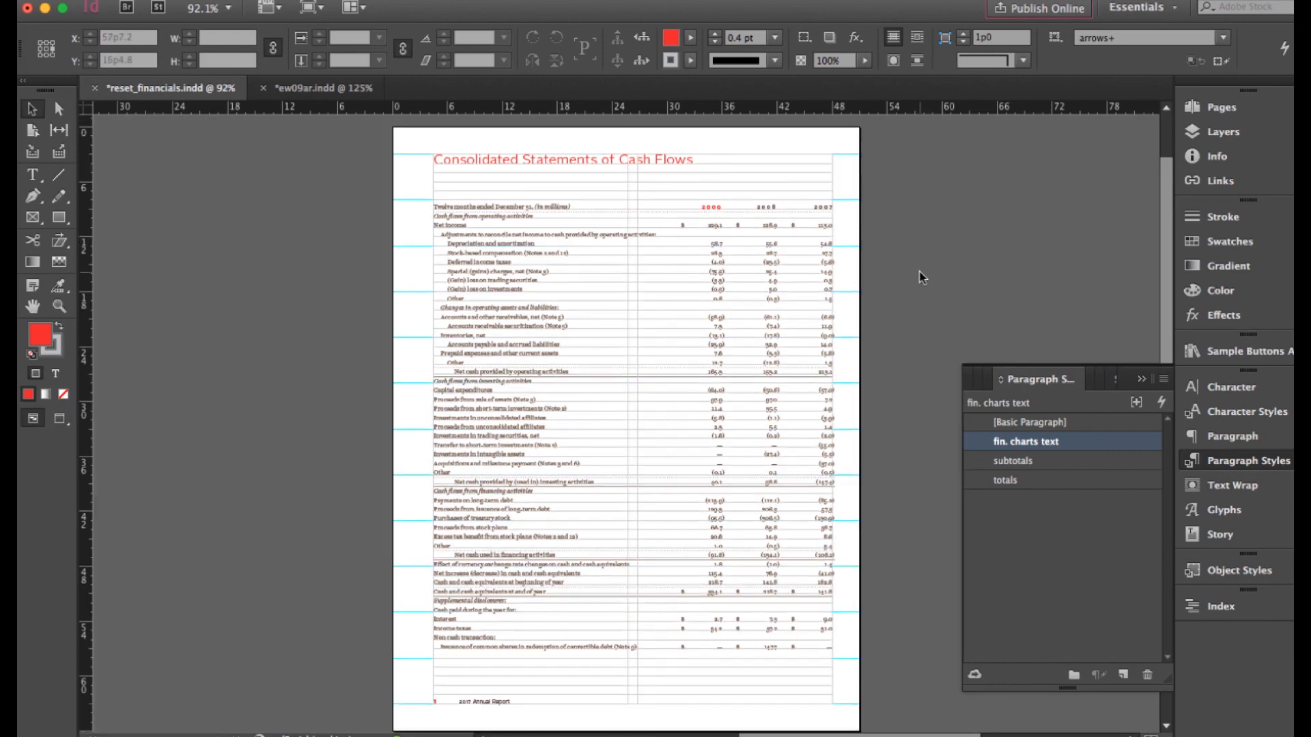
{"action": "scroll", "coordinate": [922, 277], "scroll_direction": "up", "scroll_amount": 1}
{"action": "key", "text": "w"}
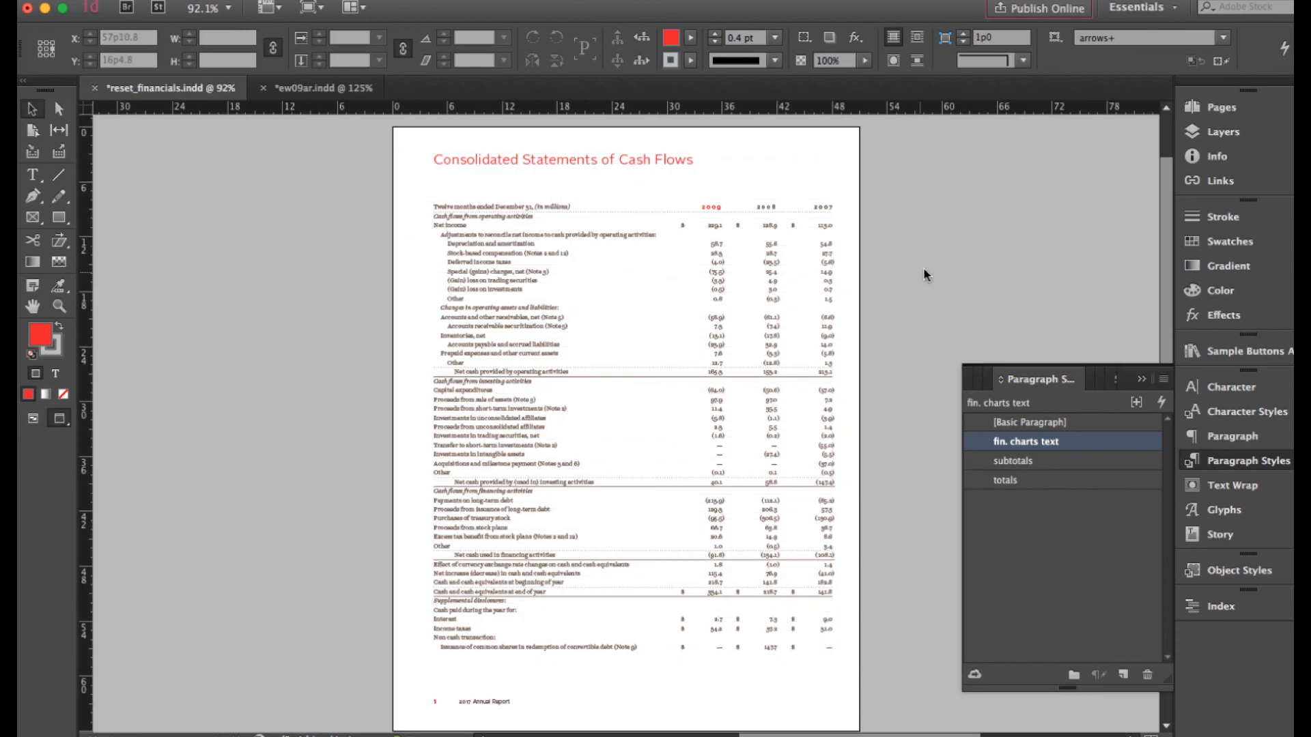
{"action": "left_click", "coordinate": [1141, 380]}
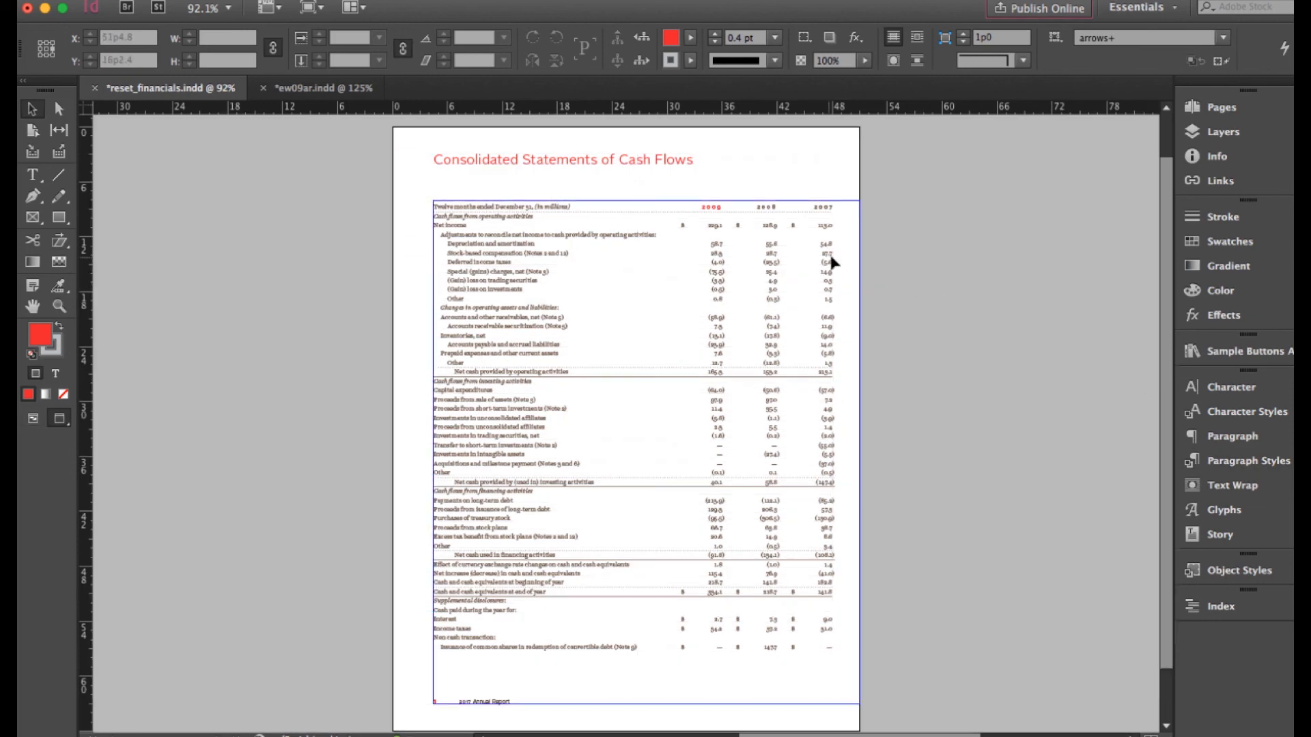
{"action": "left_click", "coordinate": [833, 258]}
{"action": "left_click", "coordinate": [965, 186]}
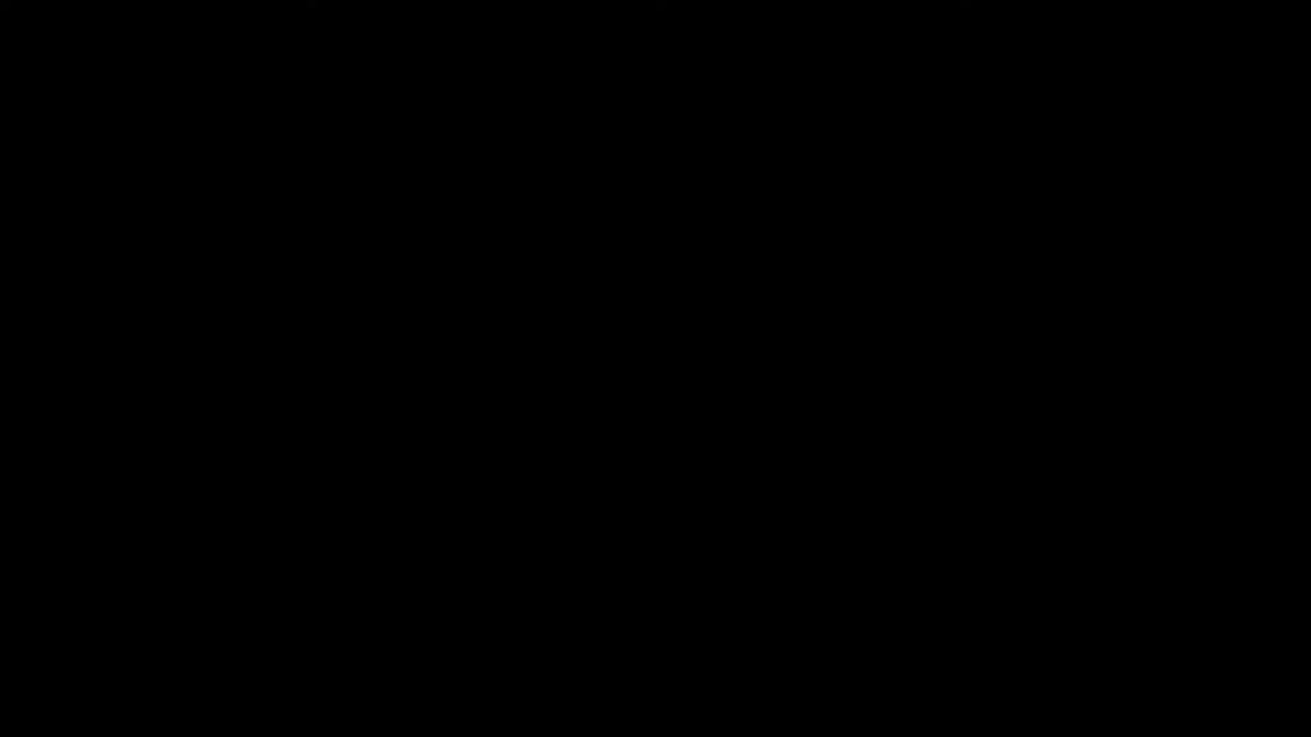